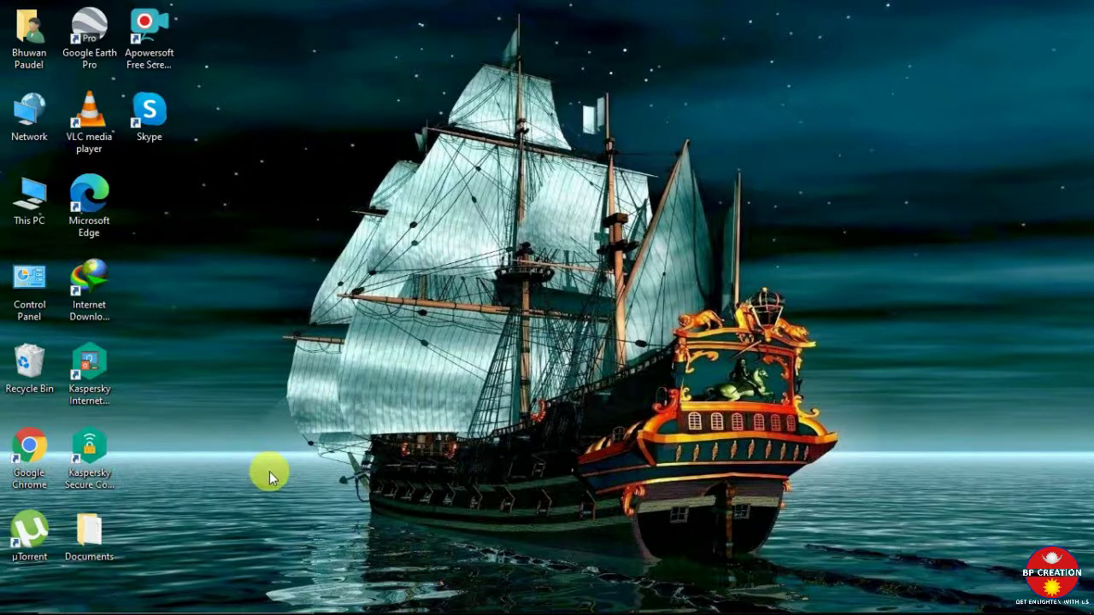
# Step: Open the LicenseManager10.2.2 folder inside GIS\ArcGIS.10.2.2 on Local Disk (D:)
pyautogui.doubleClick(29, 218)
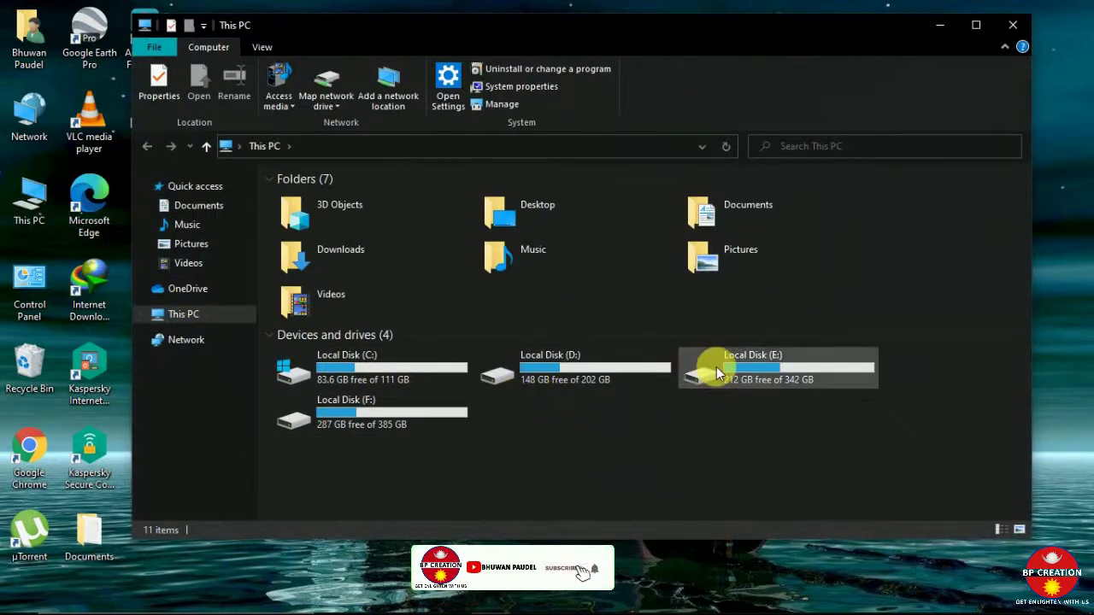
pyautogui.doubleClick(567, 382)
pyautogui.doubleClick(329, 196)
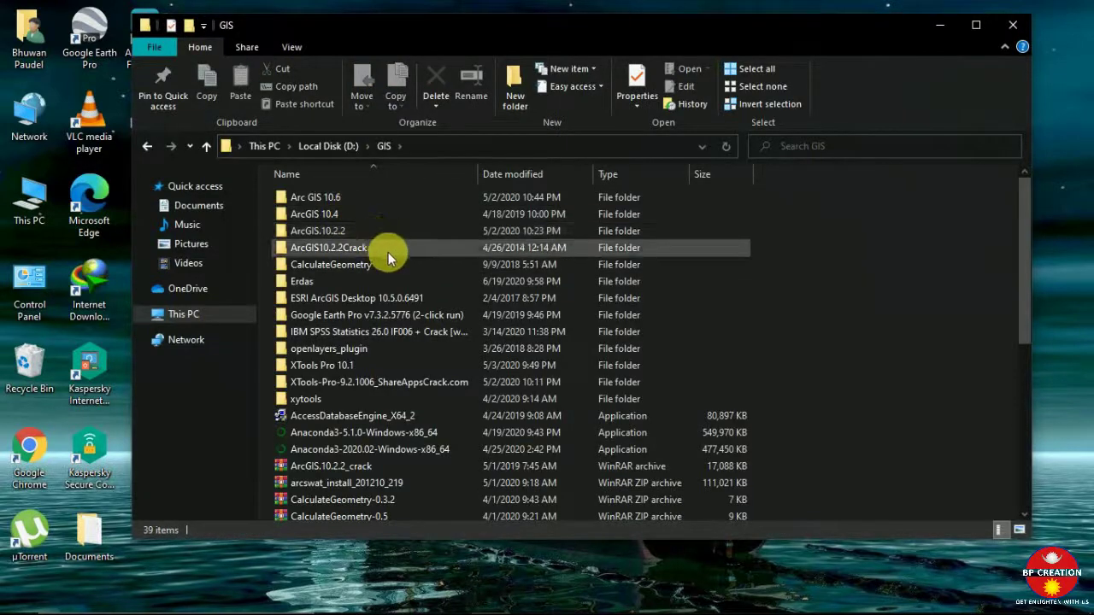
pyautogui.doubleClick(376, 232)
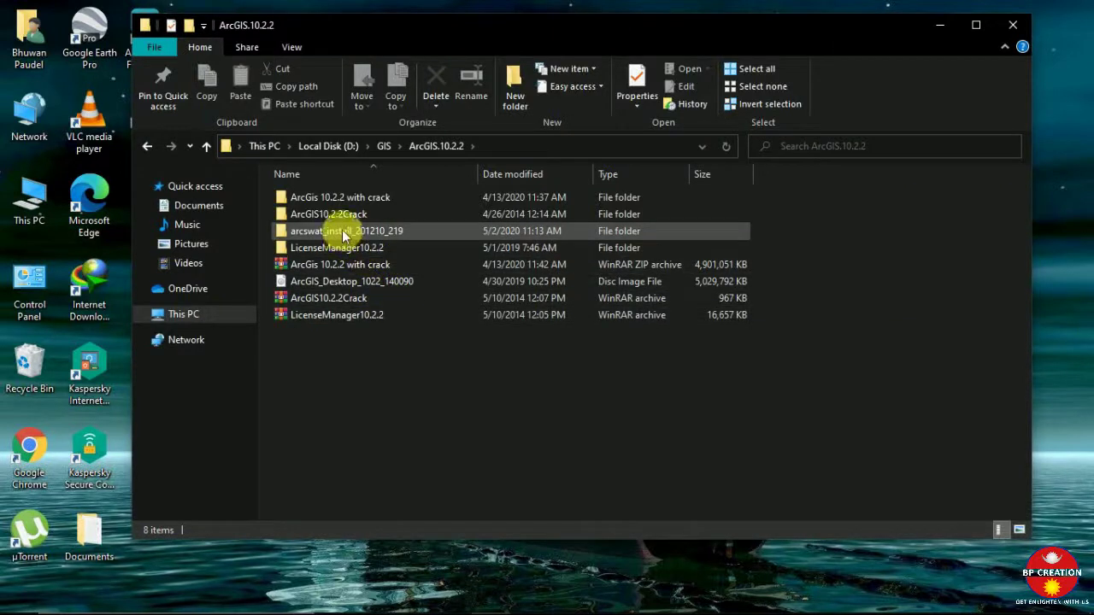
pyautogui.doubleClick(408, 250)
# Step: Go down through the LicenseManager subfolders to the windows folder and launch the Setup application
pyautogui.click(363, 202)
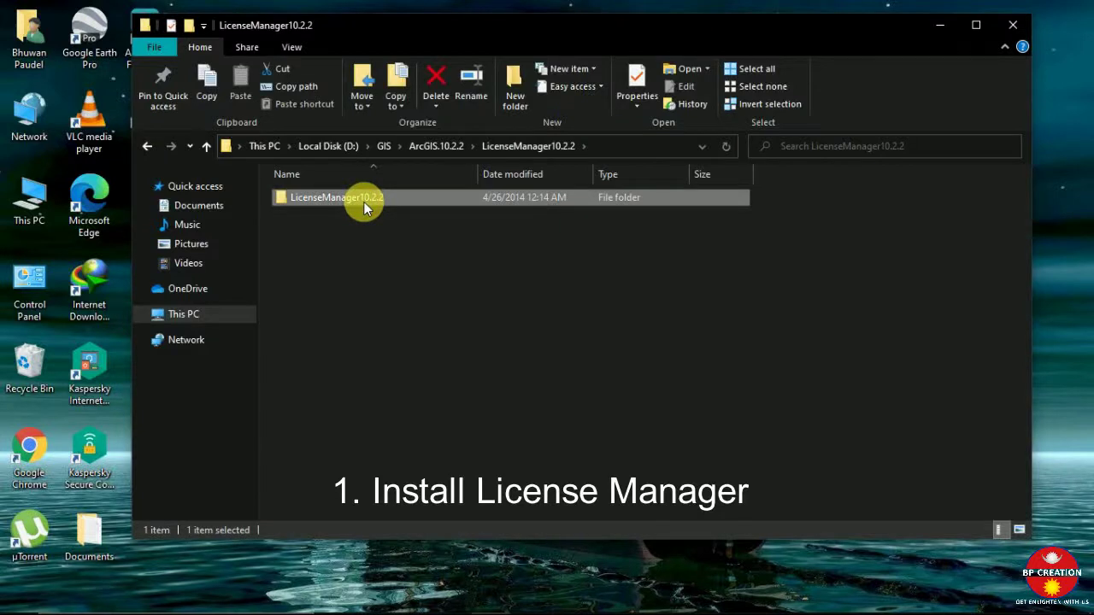
pyautogui.doubleClick(363, 201)
pyautogui.doubleClick(374, 201)
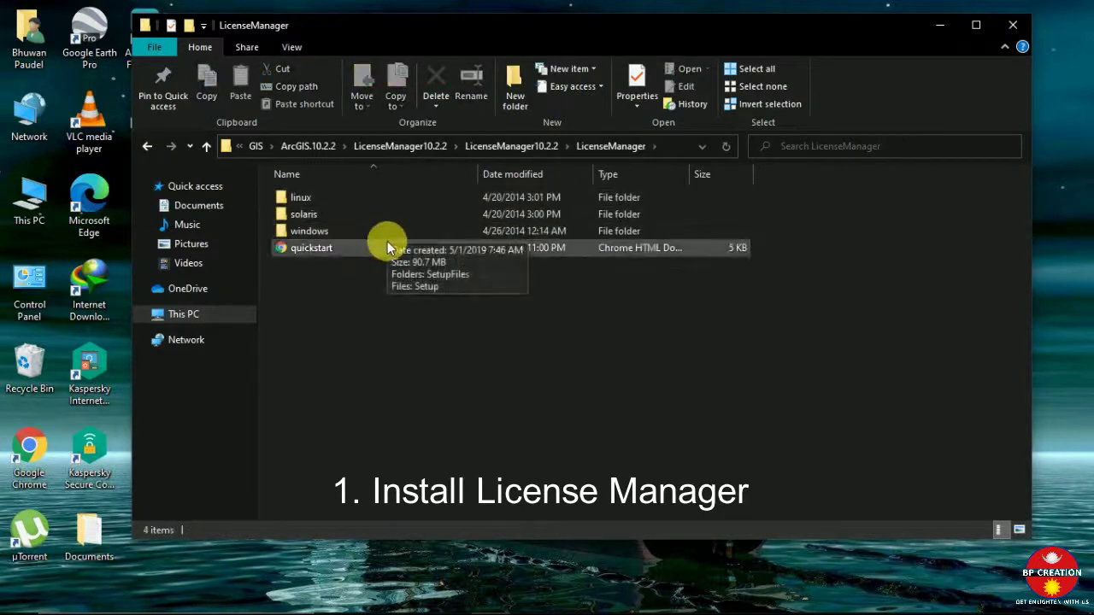
pyautogui.doubleClick(346, 229)
pyautogui.doubleClick(347, 217)
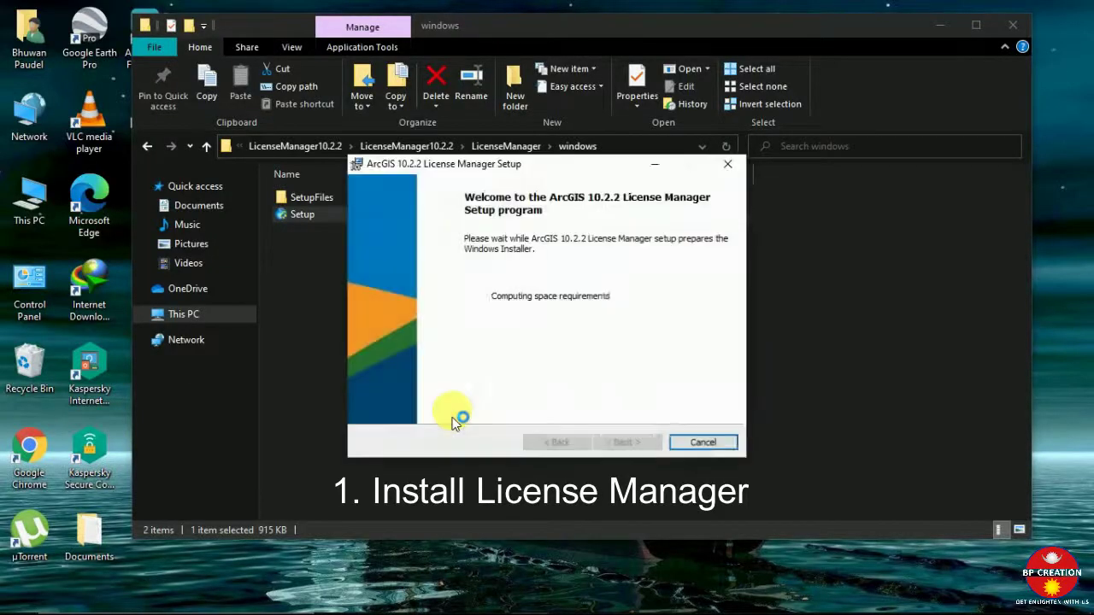
# Step: Install ArcGIS 10.2.2 License Manager, accepting the license agreement and the default settings, and finish the setup
pyautogui.click(632, 449)
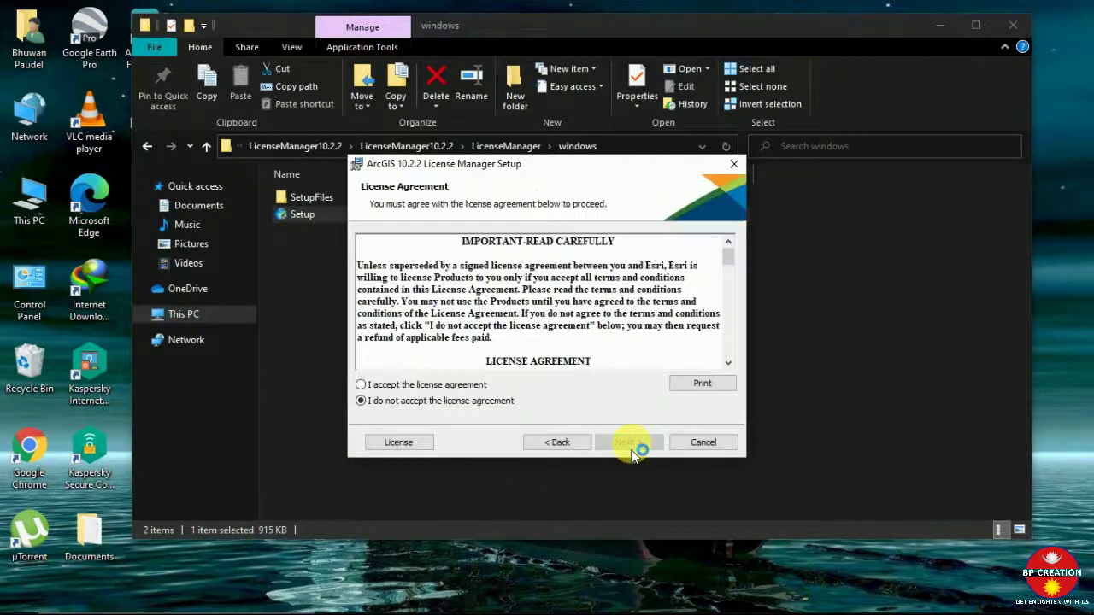
pyautogui.click(383, 384)
pyautogui.click(638, 437)
pyautogui.click(620, 447)
pyautogui.click(618, 448)
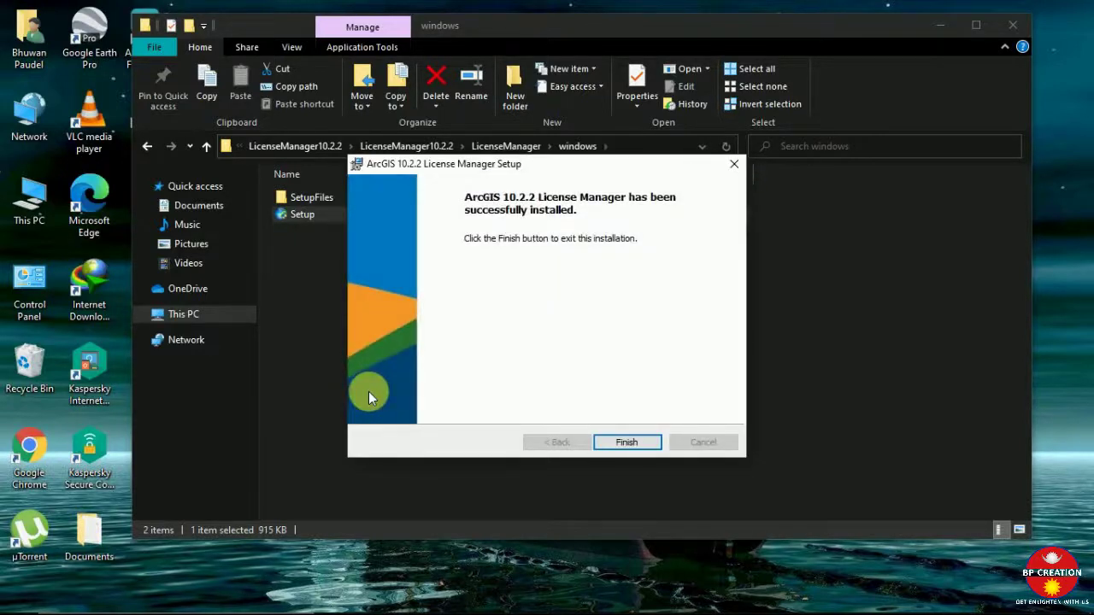
pyautogui.click(622, 443)
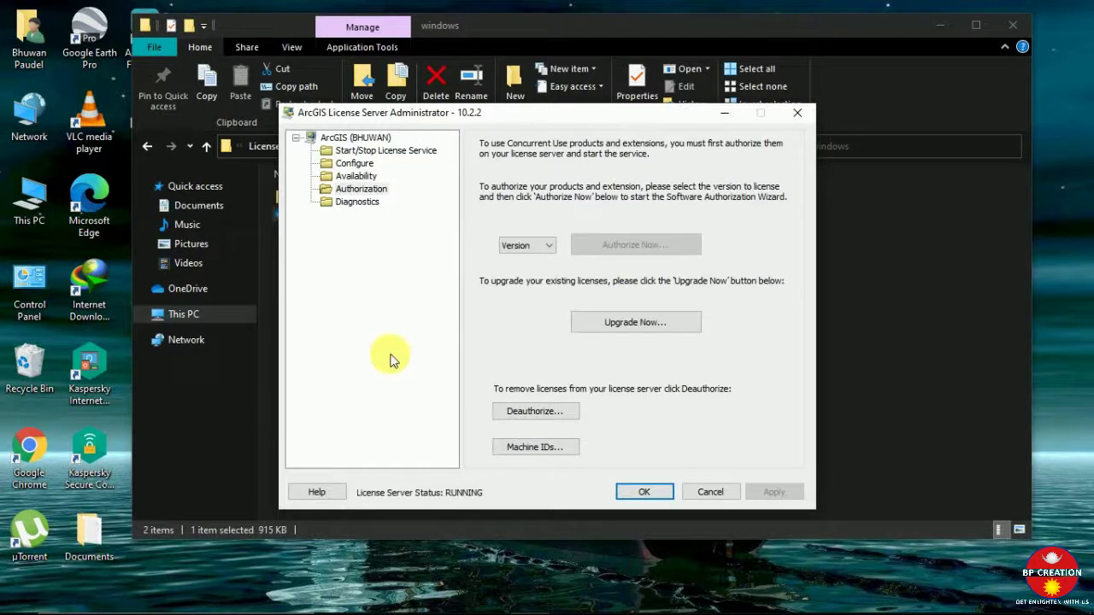
# Step: View the Start/Stop License Service page in the License Server Administrator and close the administrator
pyautogui.click(384, 154)
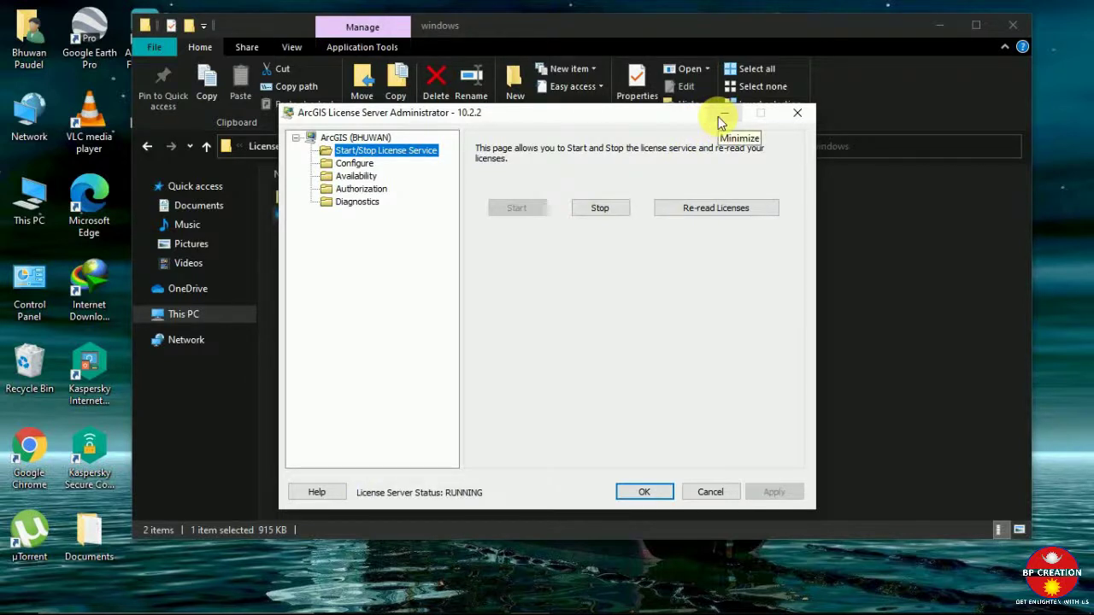
pyautogui.click(798, 115)
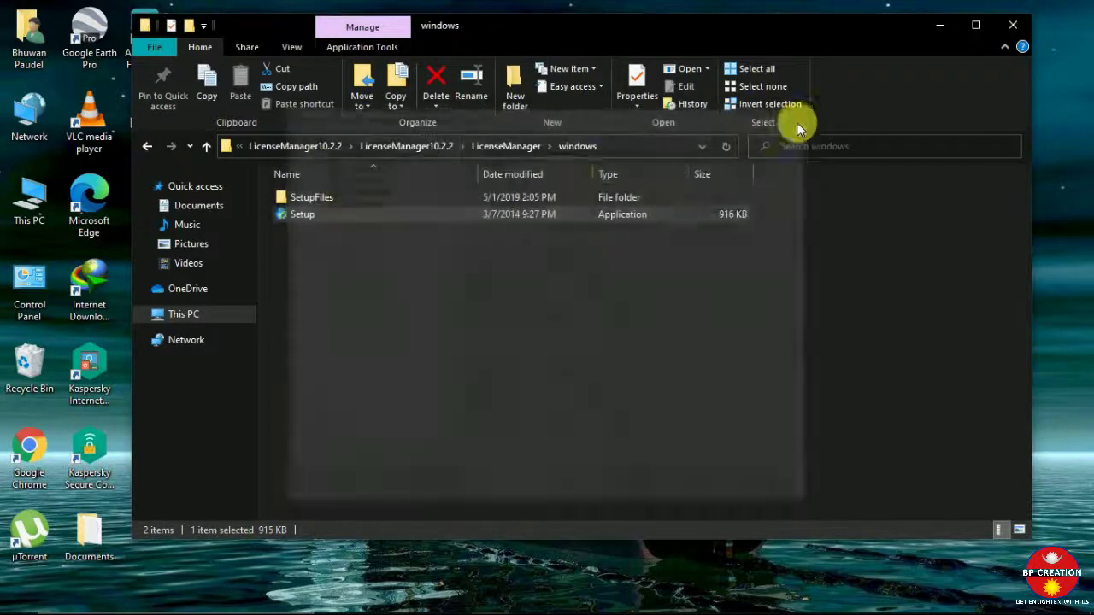
# Step: Return to the ArcGIS.10.2.2 folder and mount the ArcGIS_Desktop_1022_140090 disc image
pyautogui.click(492, 142)
pyautogui.click(412, 147)
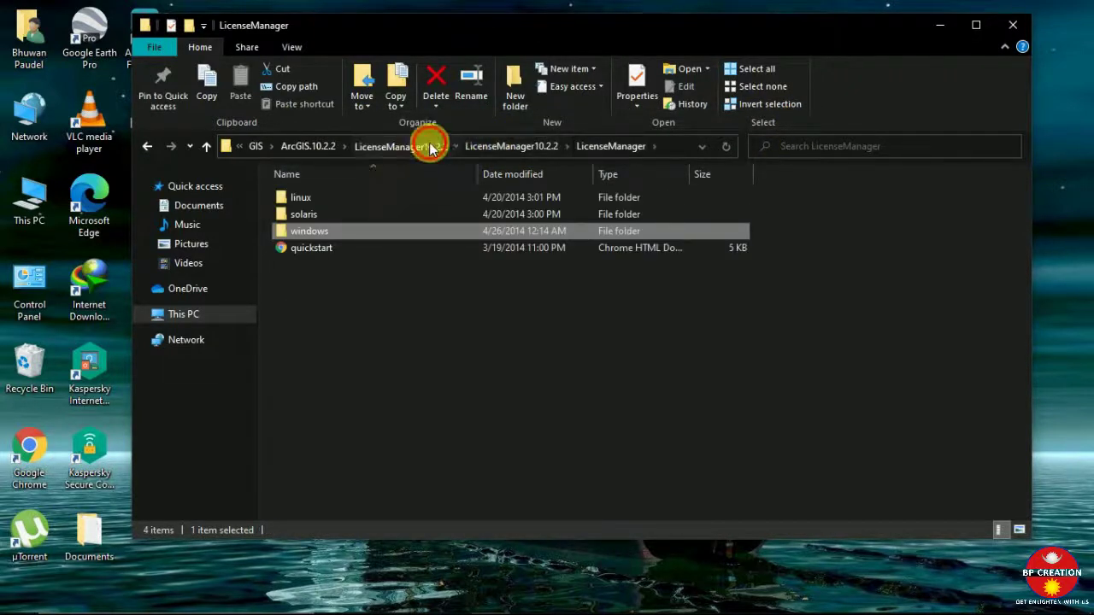
pyautogui.click(382, 147)
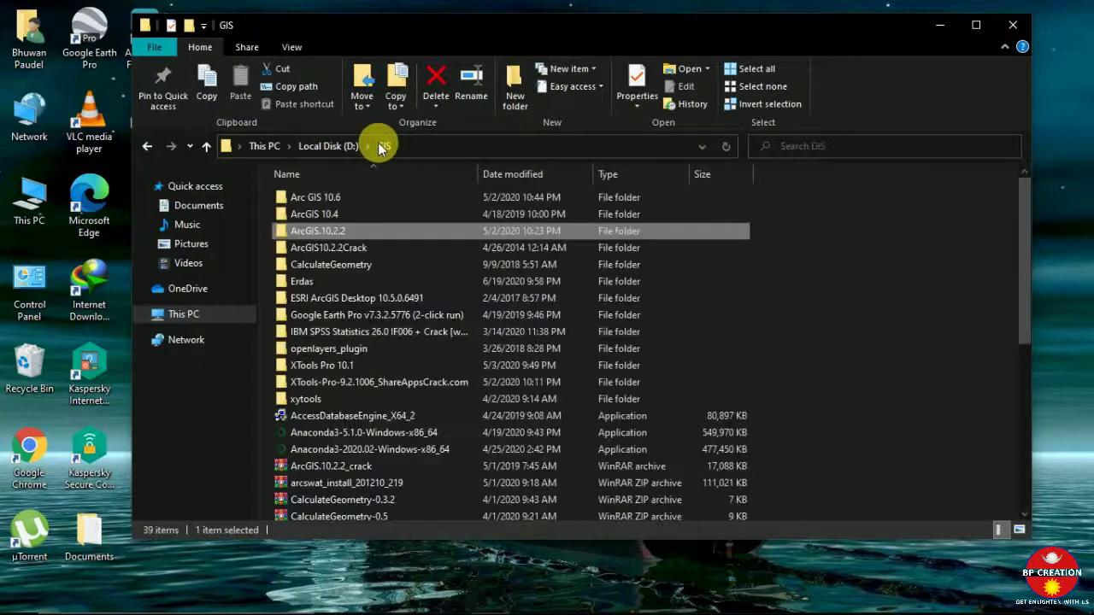
pyautogui.doubleClick(356, 228)
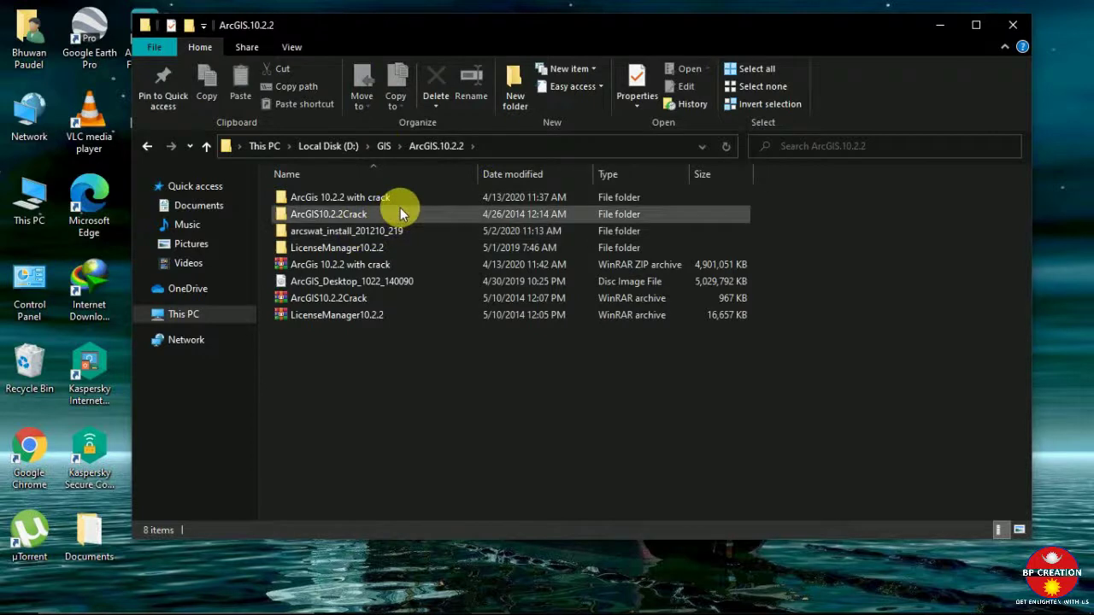
pyautogui.click(397, 280)
pyautogui.doubleClick(396, 278)
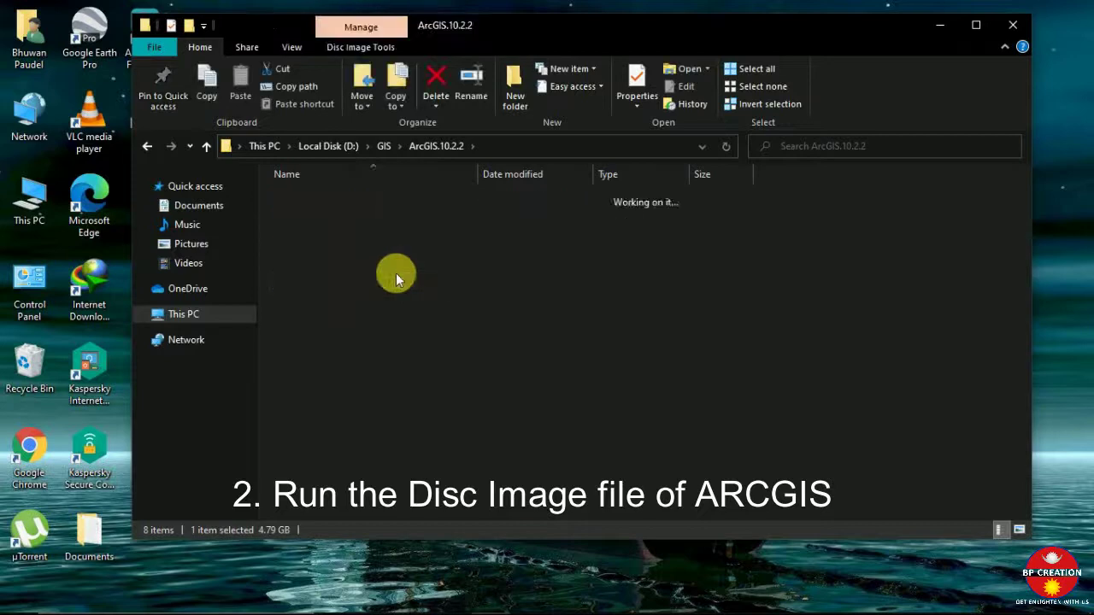
# Step: Run the ESRI application from the mounted disc, start the ArcGIS 10.2.2 for Desktop setup and accept its license agreement
pyautogui.scroll(-1, 398, 396)
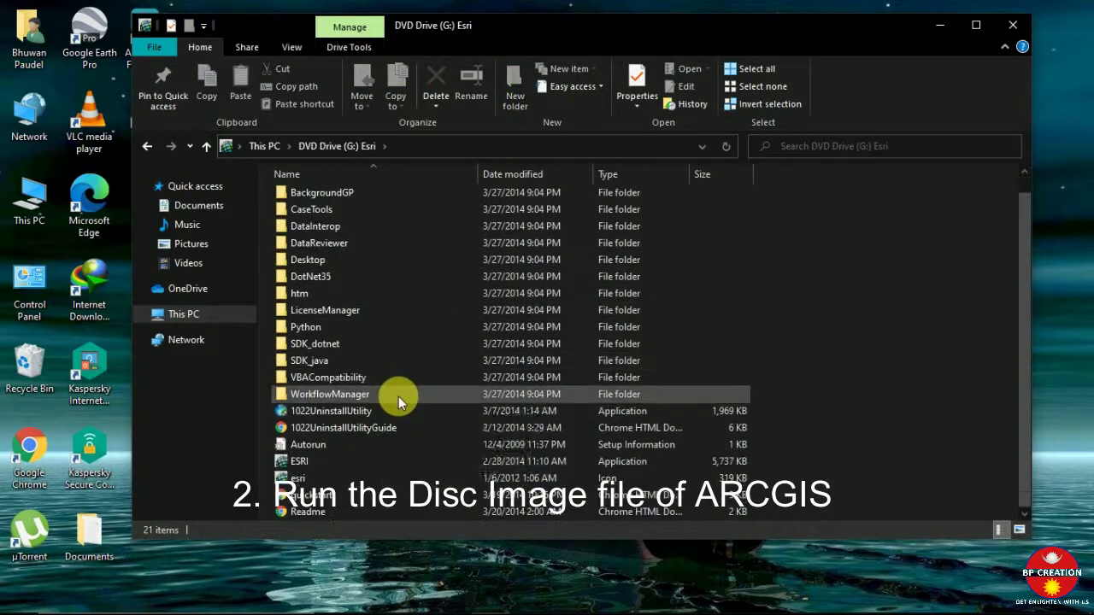
pyautogui.doubleClick(380, 459)
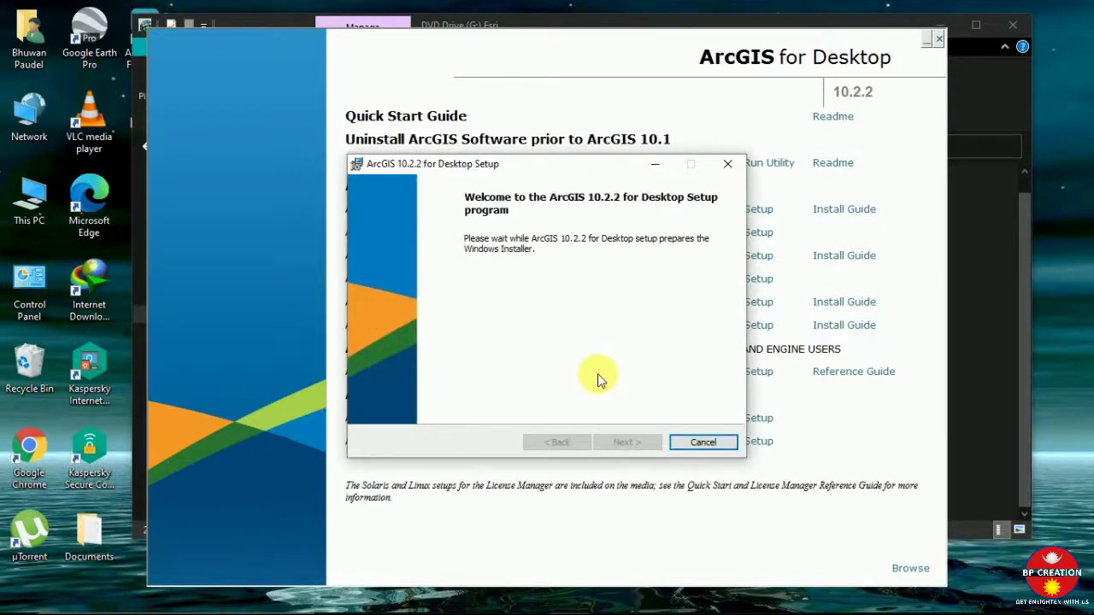
pyautogui.click(618, 444)
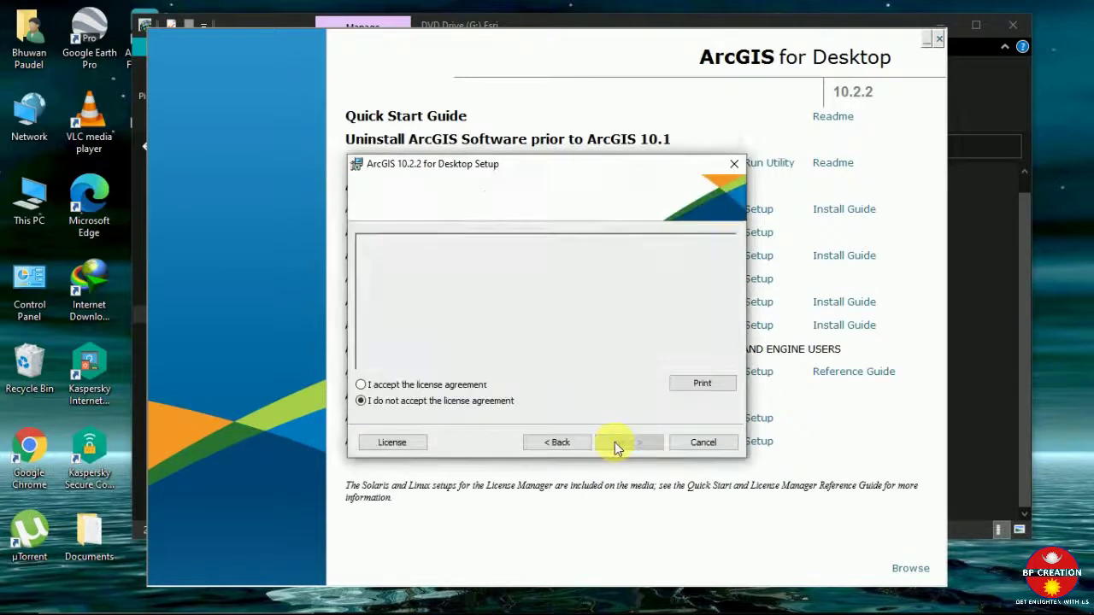
pyautogui.click(380, 384)
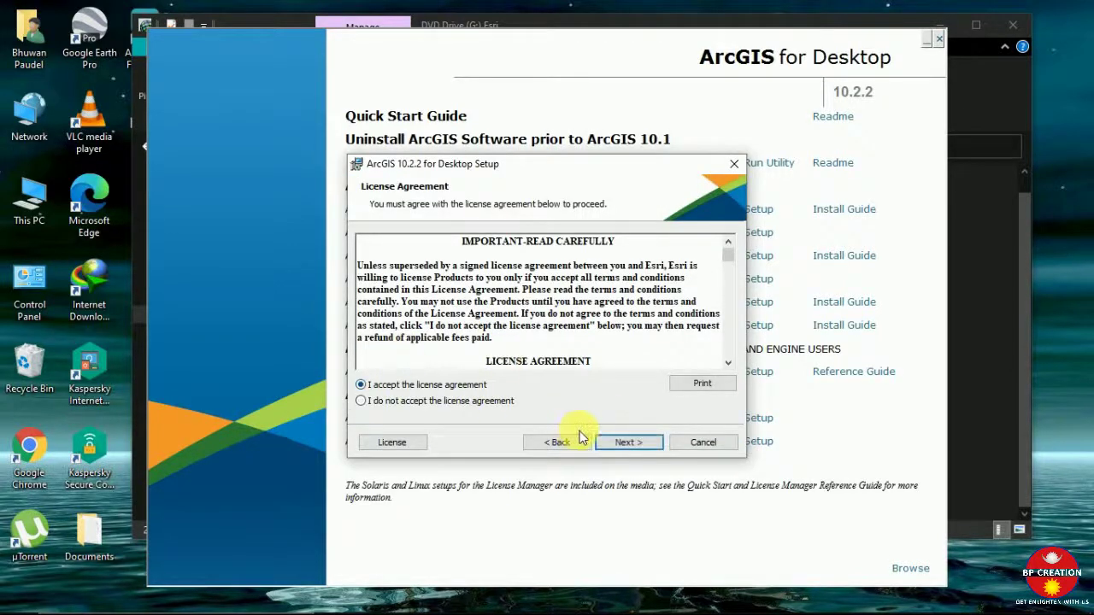
pyautogui.click(623, 444)
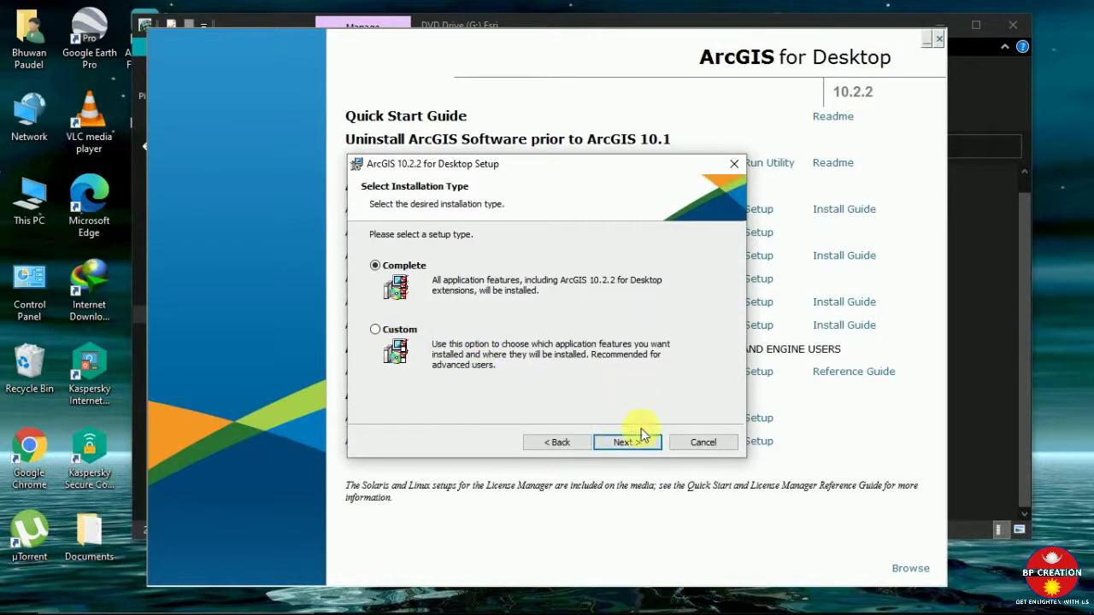
# Step: Install ArcGIS for Desktop with the Complete setup type and the Python folder C:\Python27\, minimizing the setup window while it runs
pyautogui.click(629, 443)
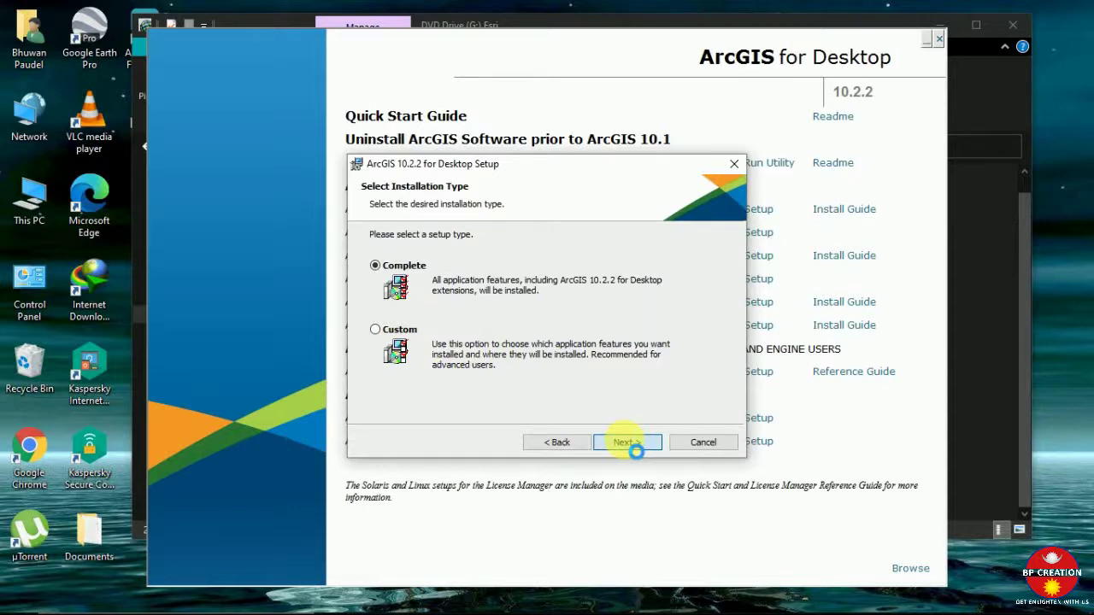
pyautogui.click(625, 444)
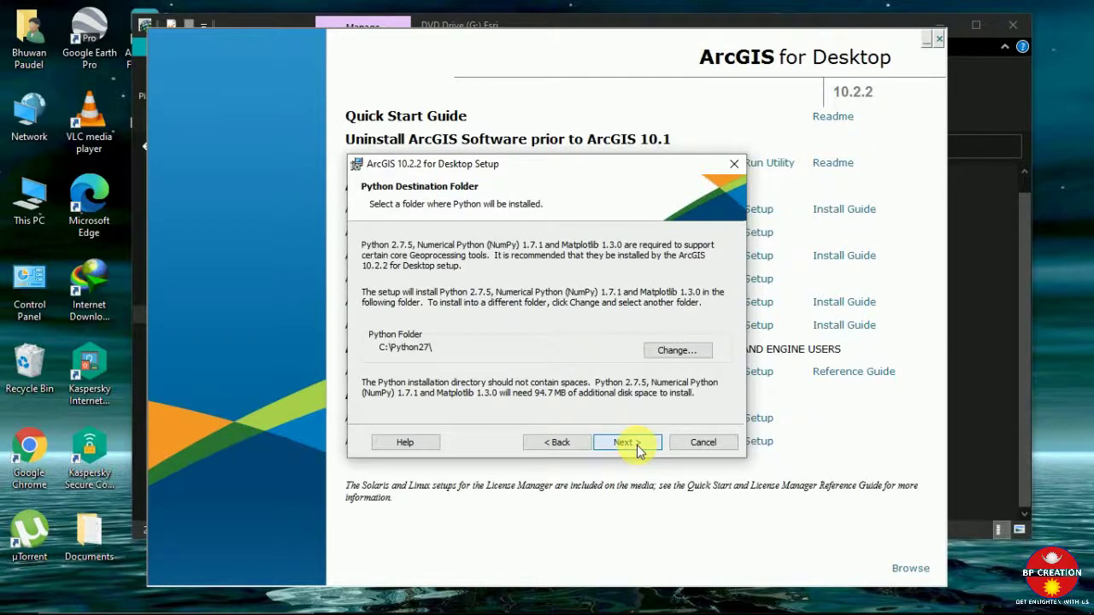
pyautogui.click(637, 451)
pyautogui.click(636, 451)
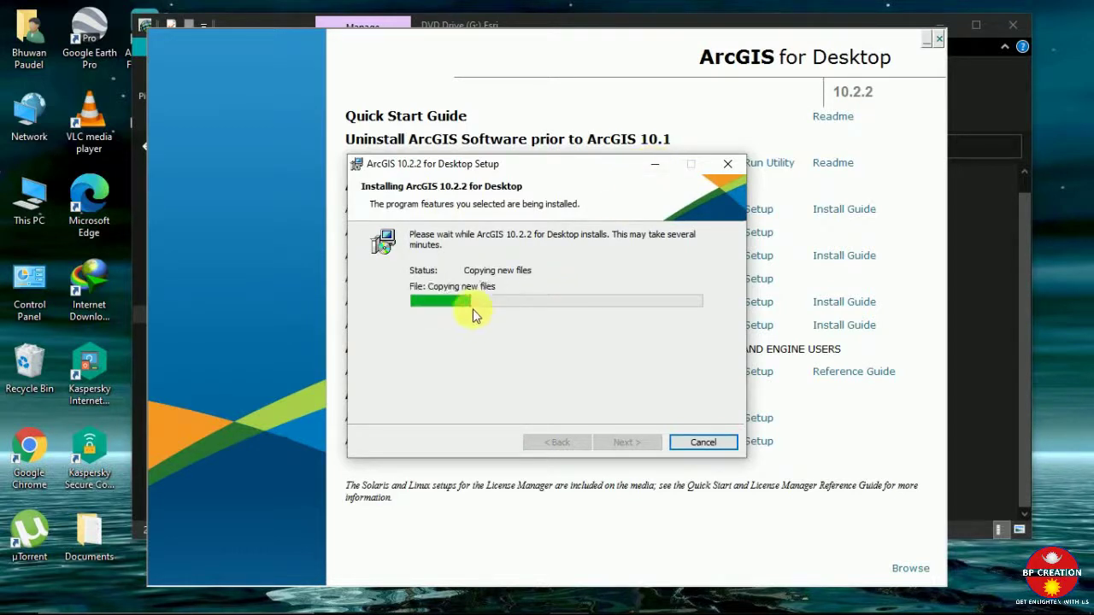
pyautogui.click(655, 167)
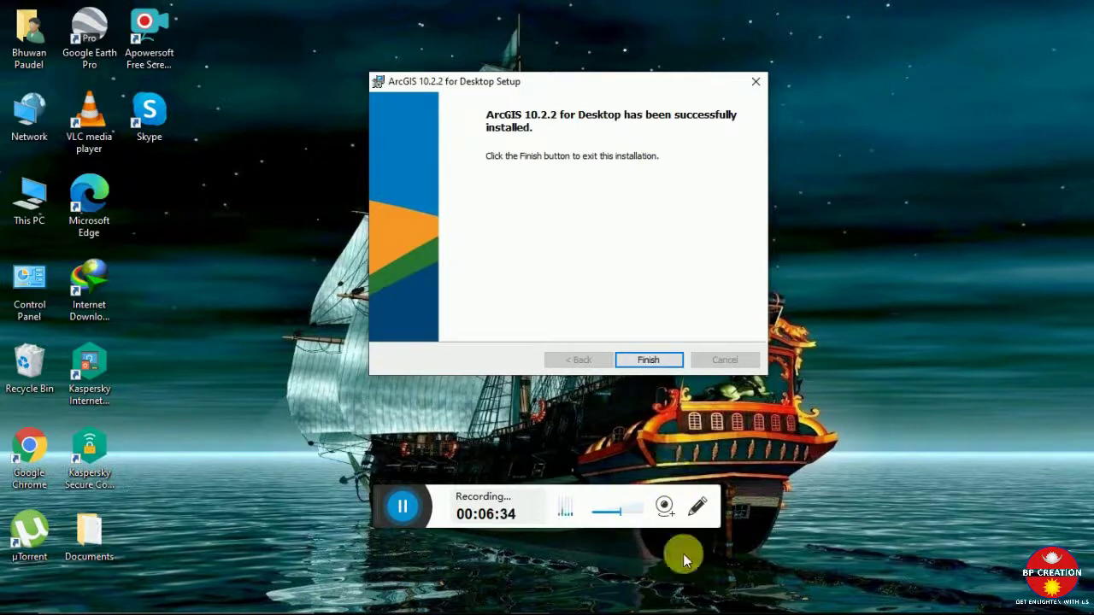
# Step: Switch to ArcGIS Administrator and select Advanced (ArcInfo) Concurrent Use as the software product
pyautogui.moveTo(603, 598)
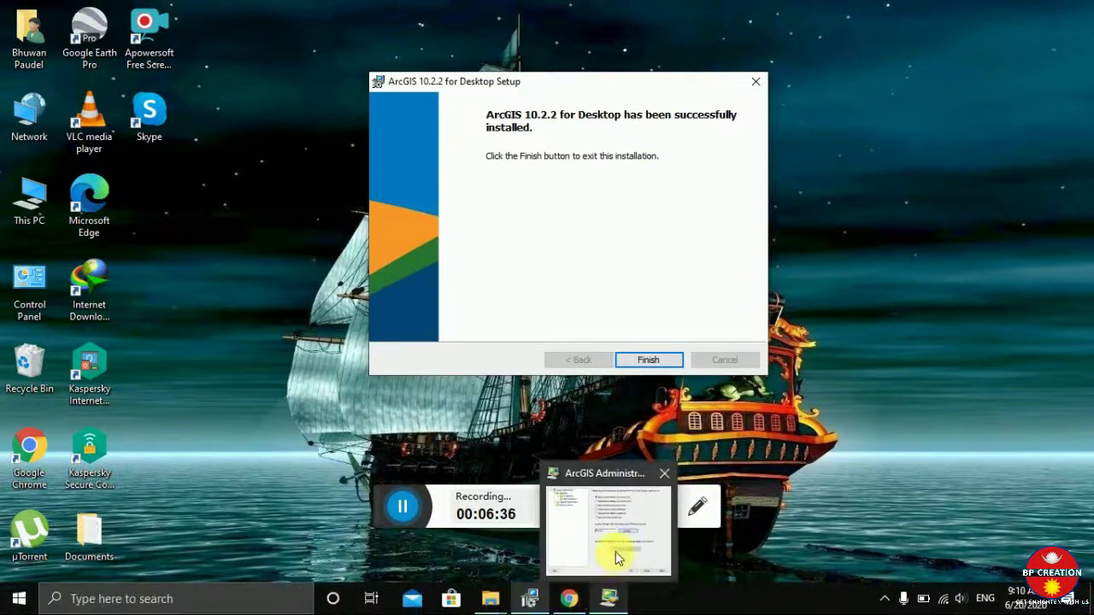
pyautogui.moveTo(622, 538)
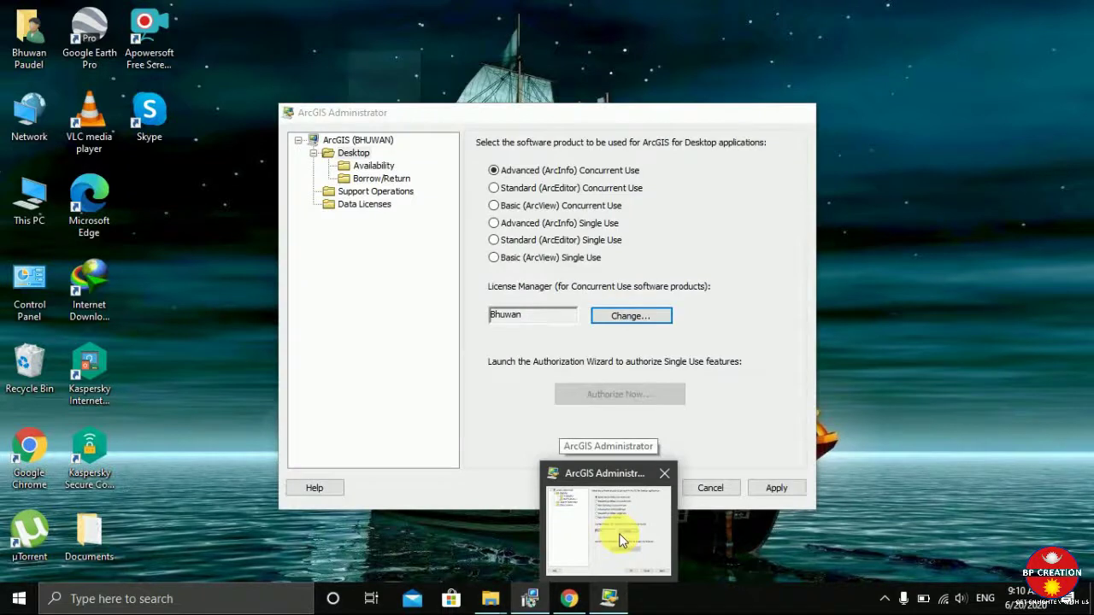
pyautogui.click(620, 536)
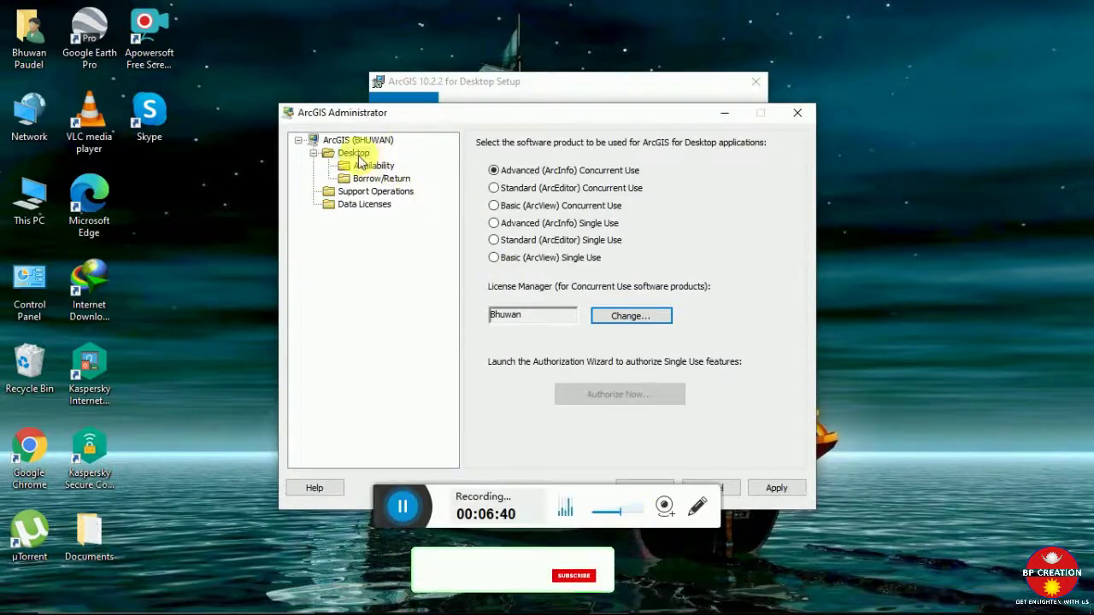
pyautogui.click(494, 171)
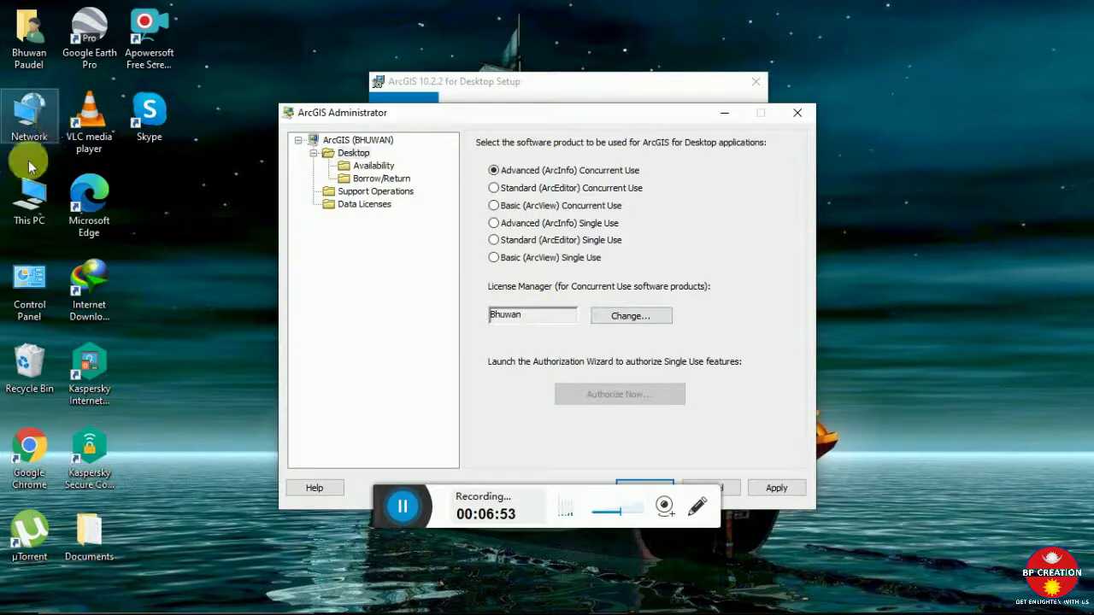
# Step: Check the full computer name in the Windows system properties, and close the system windows
pyautogui.rightClick(34, 210)
pyautogui.click(81, 460)
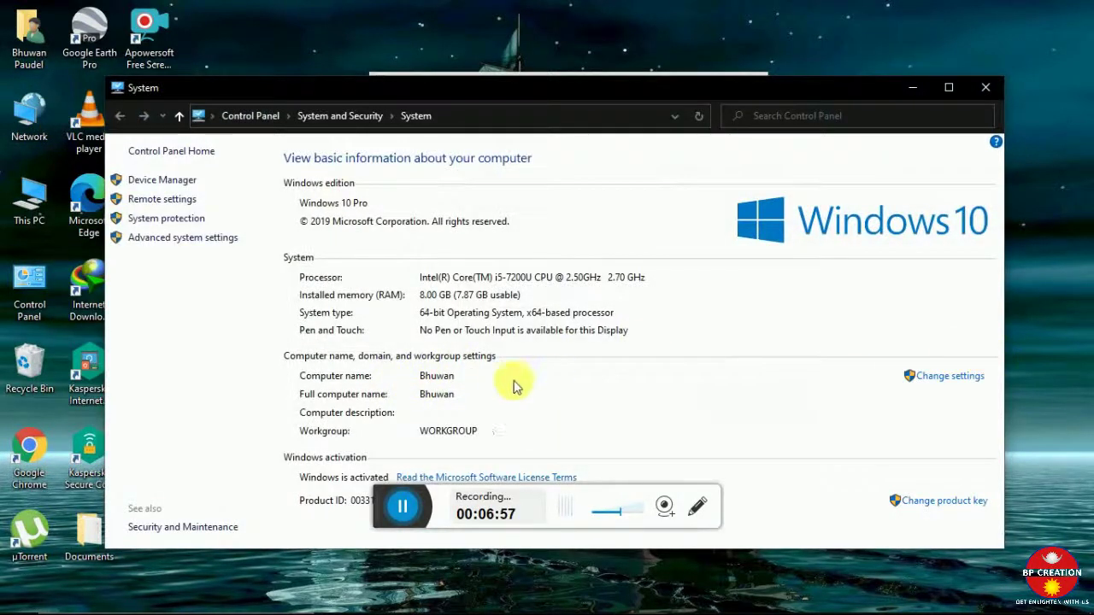
pyautogui.click(973, 384)
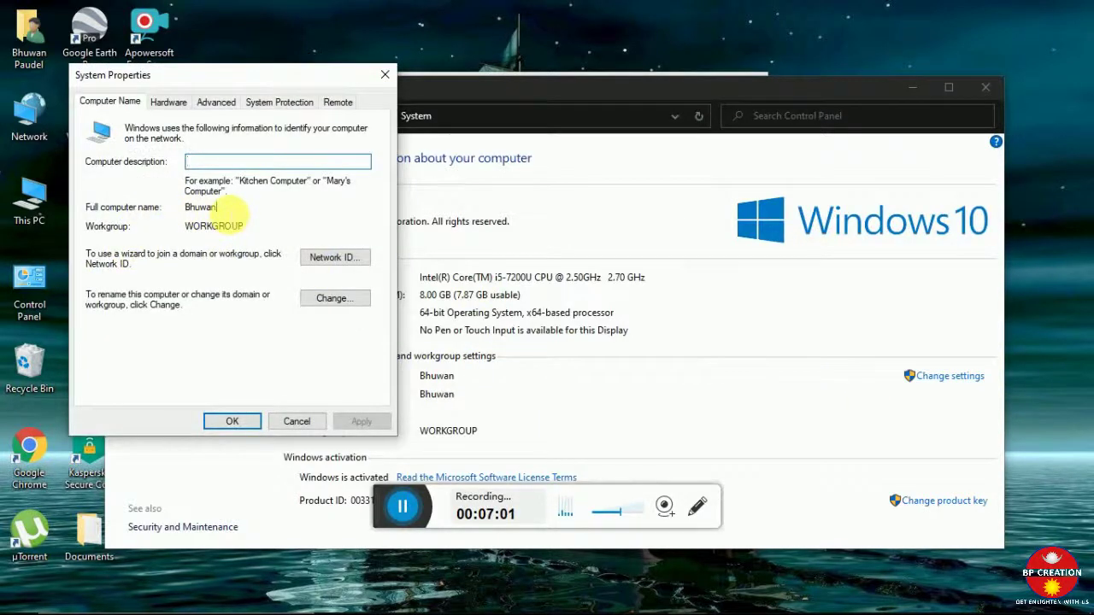
pyautogui.doubleClick(217, 206)
pyautogui.click(380, 78)
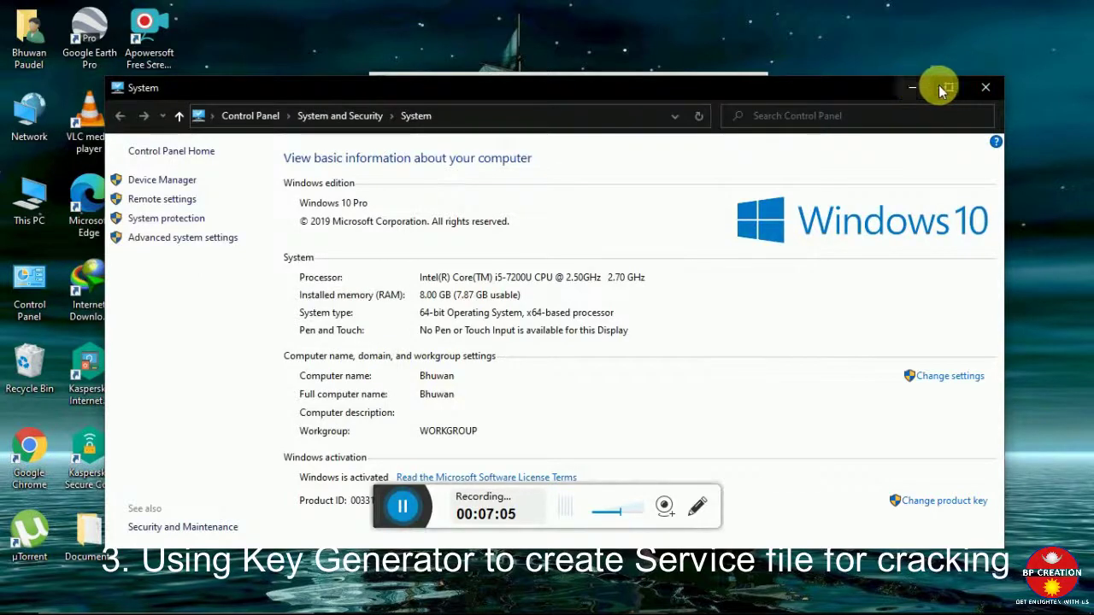
pyautogui.click(998, 92)
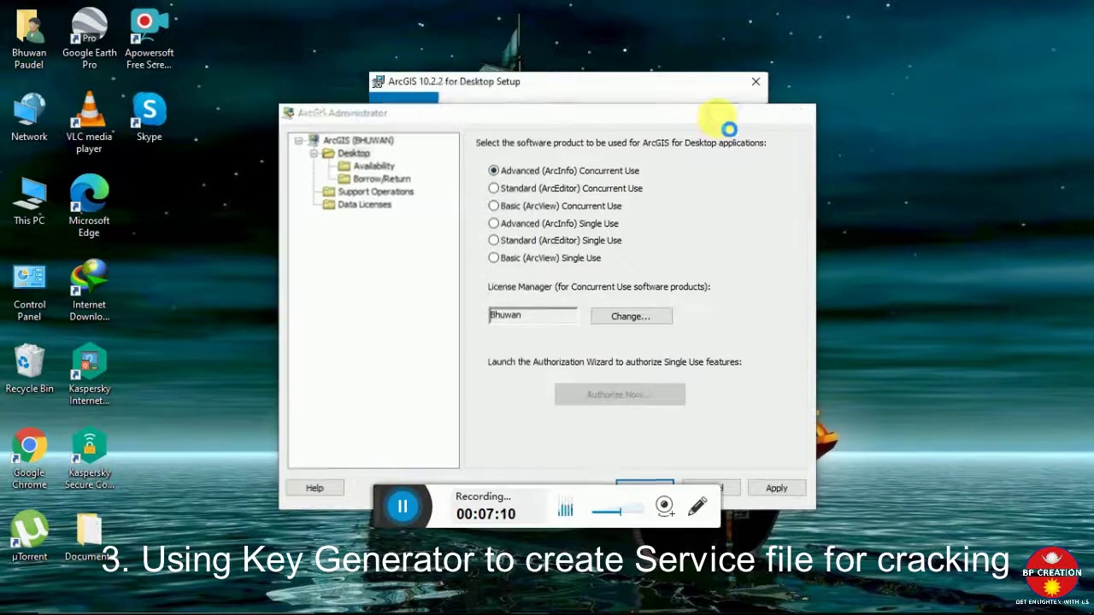
# Step: Minimize ArcGIS Administrator and open the GIS\ArcGIS.10.2.2 folder on Local Disk (D:)
pyautogui.click(723, 113)
pyautogui.doubleClick(29, 201)
pyautogui.doubleClick(652, 412)
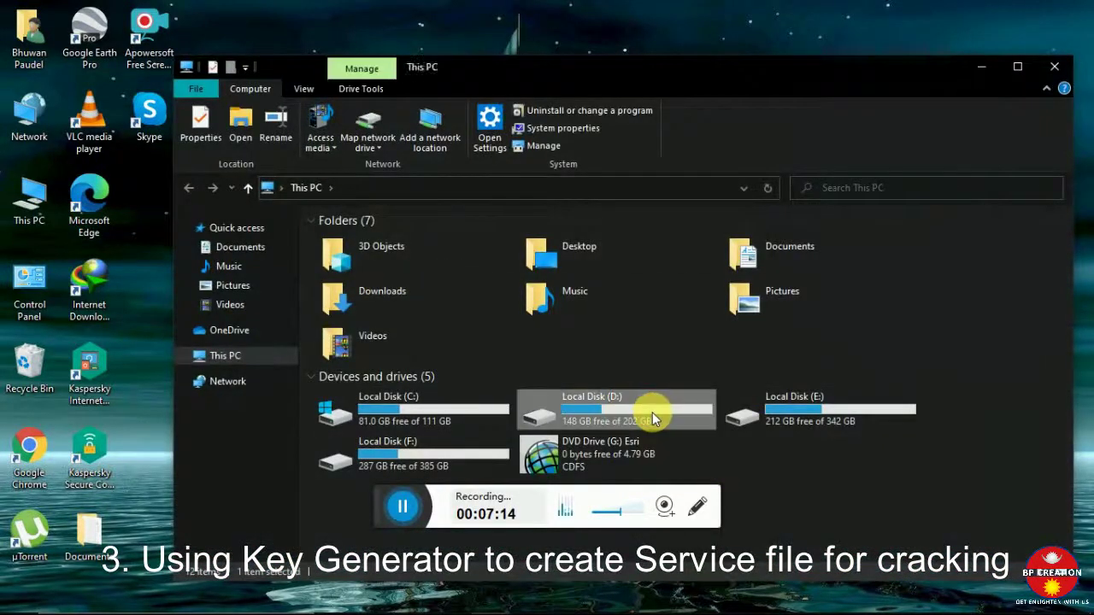
pyautogui.click(359, 238)
pyautogui.doubleClick(359, 239)
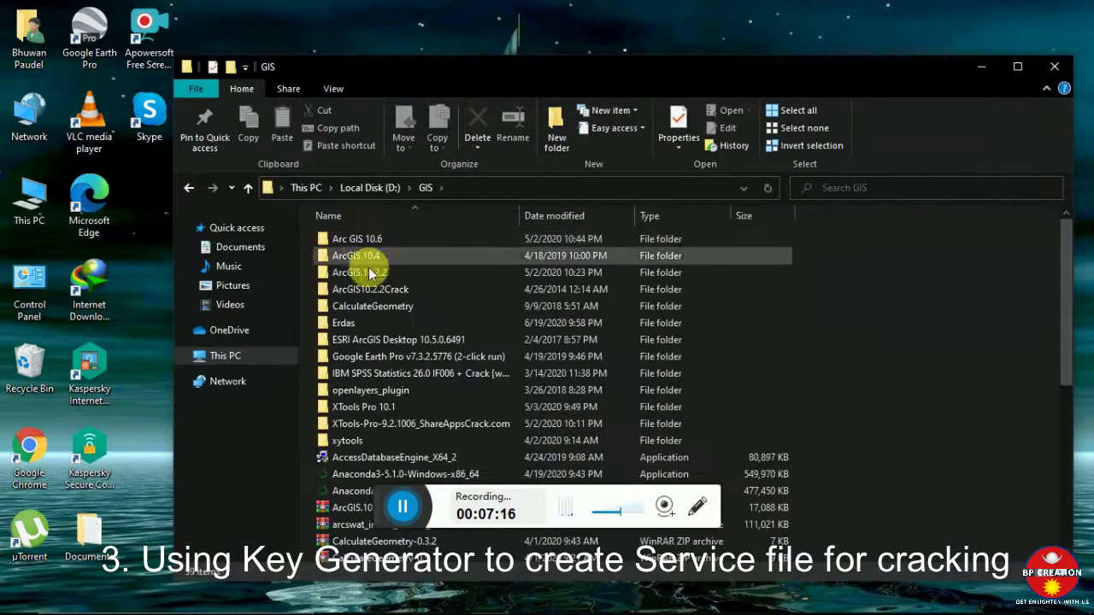
pyautogui.doubleClick(385, 273)
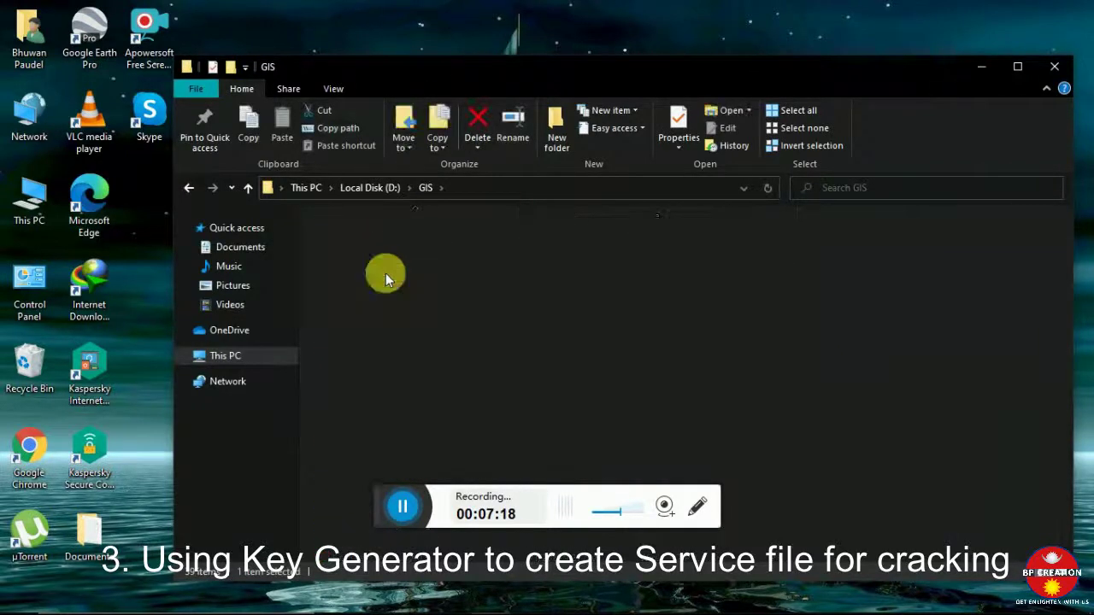
# Step: Start ArcGIS_KeyGen_modified from the ArcGIS10.2.2 Crack folder inside ArcGIS10.2.2Crack
pyautogui.doubleClick(381, 251)
pyautogui.doubleClick(383, 241)
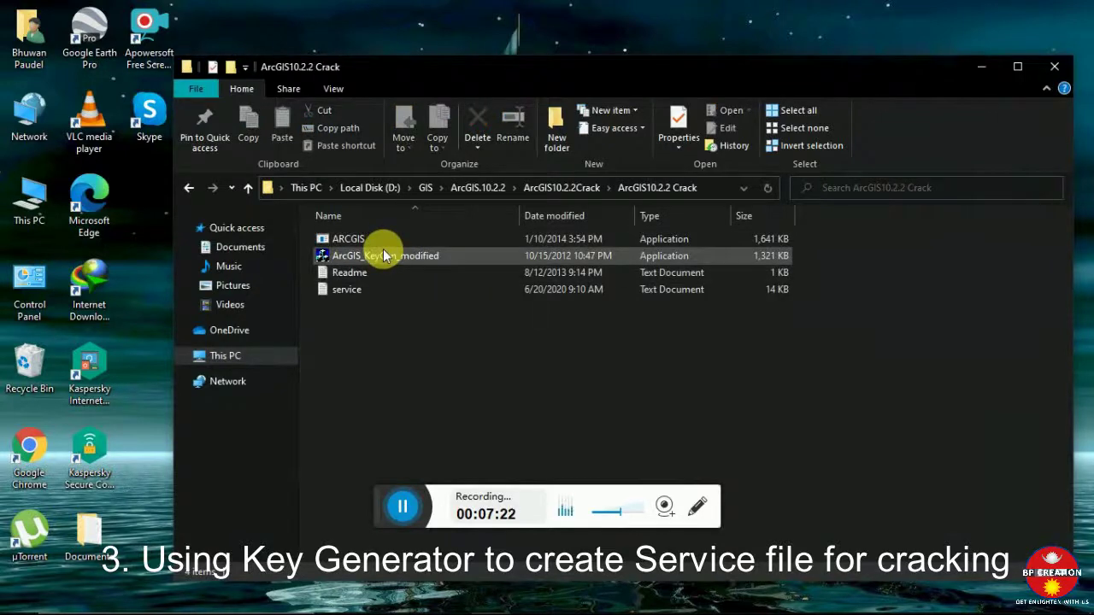
pyautogui.doubleClick(383, 255)
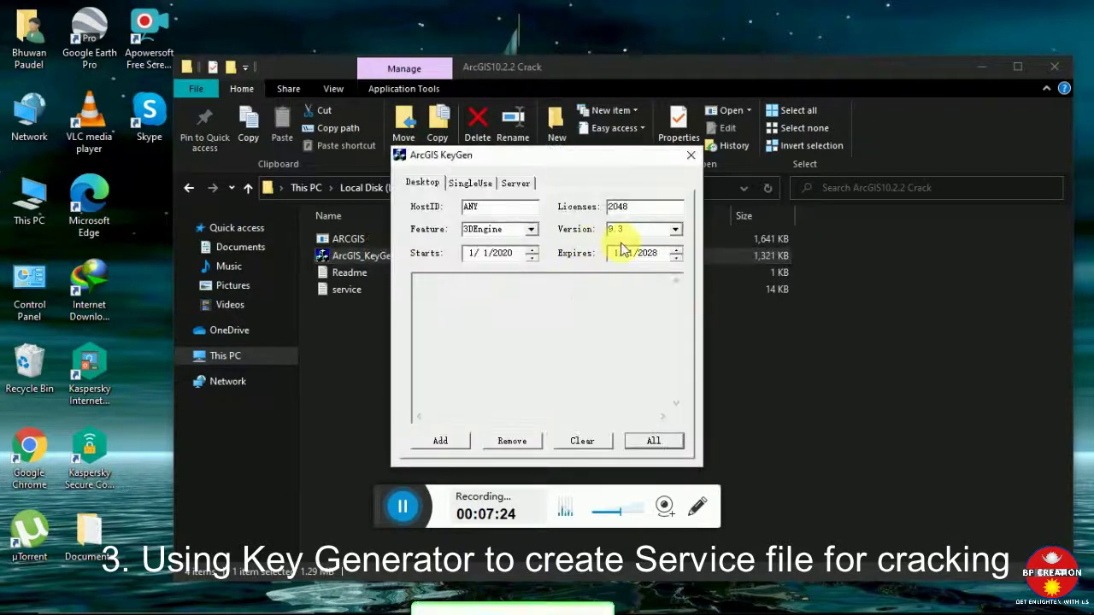
# Step: Set the desktop version to 10.2, generate the licence text for all features, copy all of it and close the key generator
pyautogui.click(617, 229)
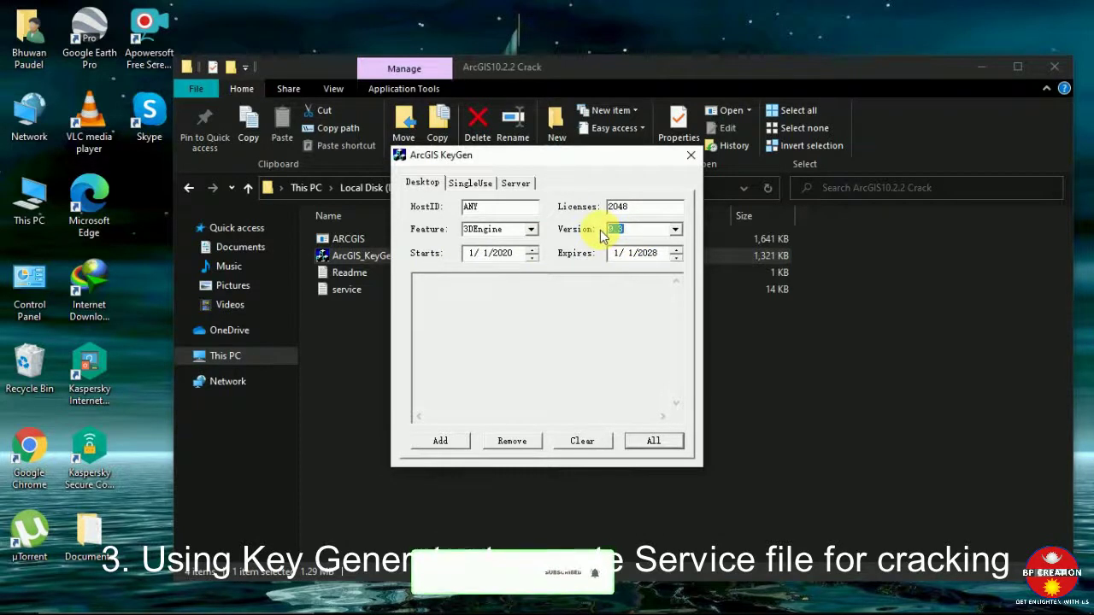
pyautogui.write('10. 2')
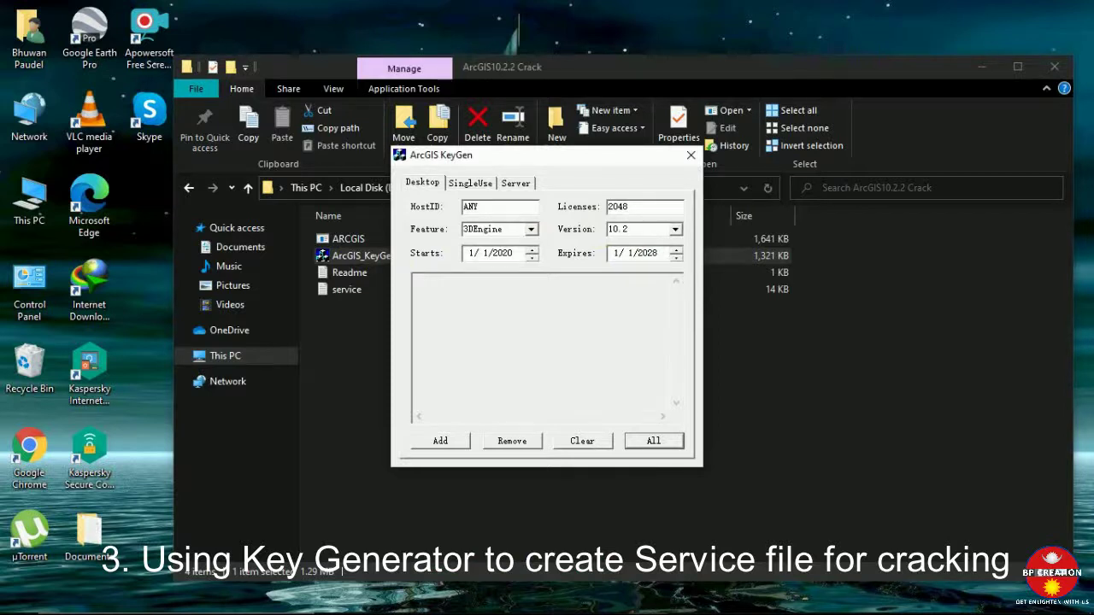
pyautogui.click(650, 441)
pyautogui.scroll(-5, 489, 354)
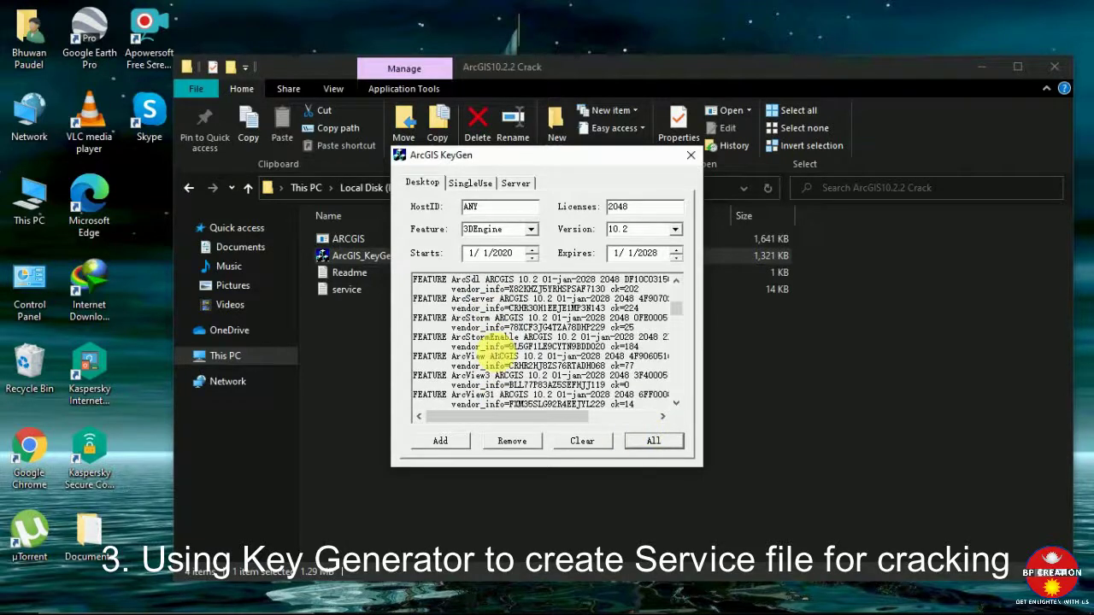
pyautogui.scroll(-10, 498, 350)
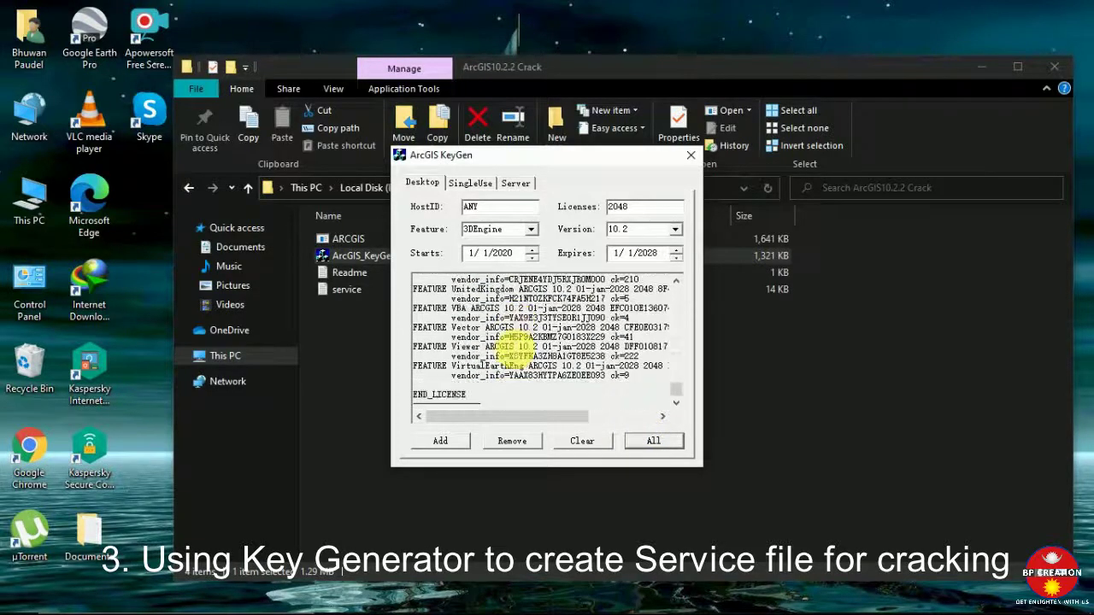
pyautogui.moveTo(502, 408); pyautogui.dragTo(390, 34)
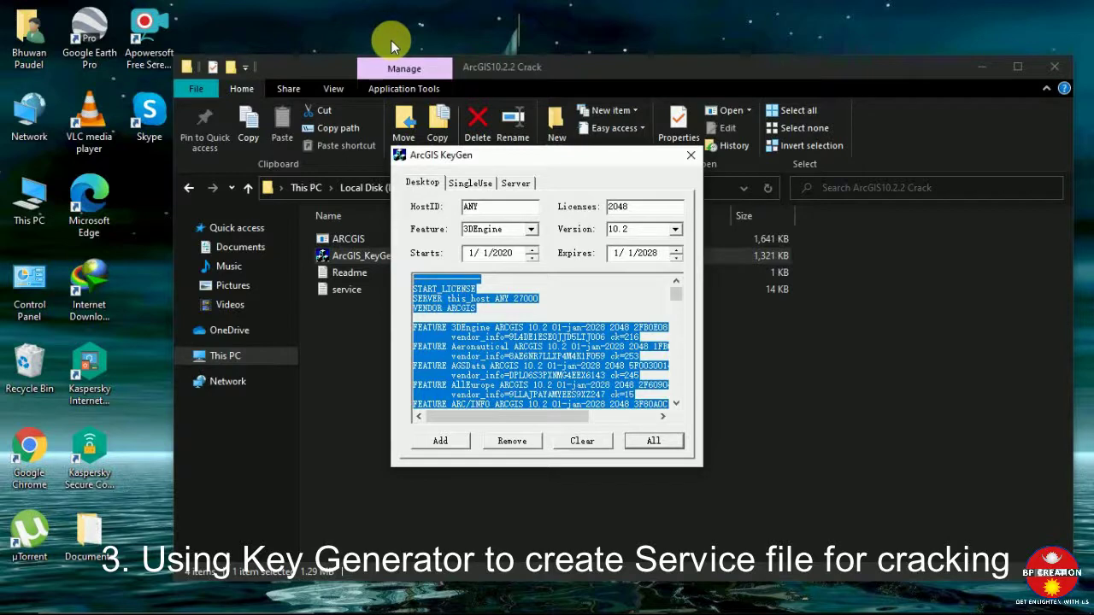
pyautogui.click(690, 155)
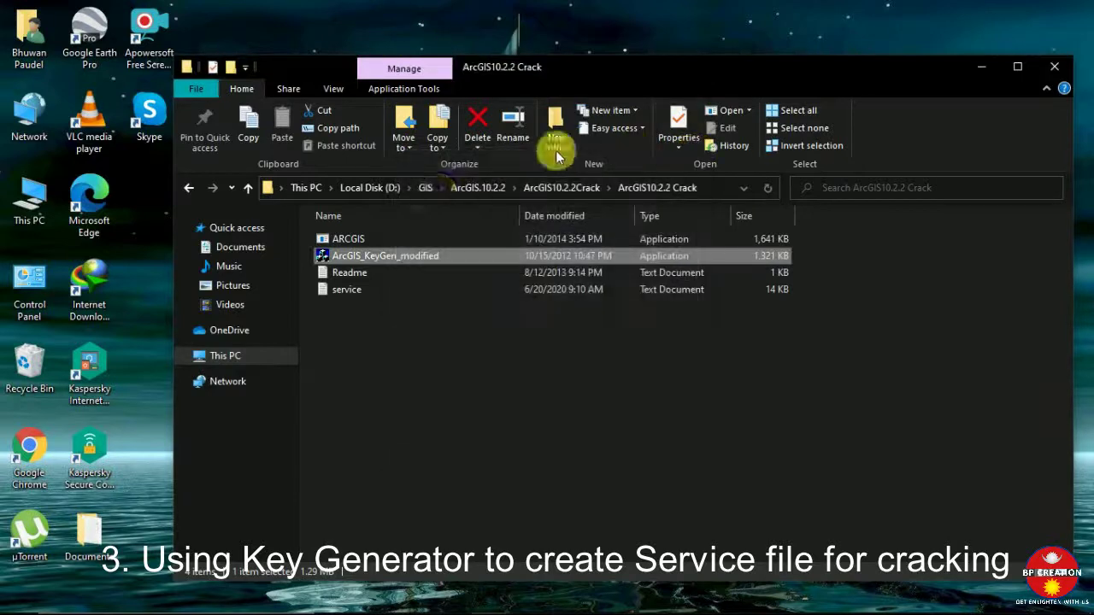
# Step: Open the service text file and replace its entire content with the copied licence text
pyautogui.click(373, 290)
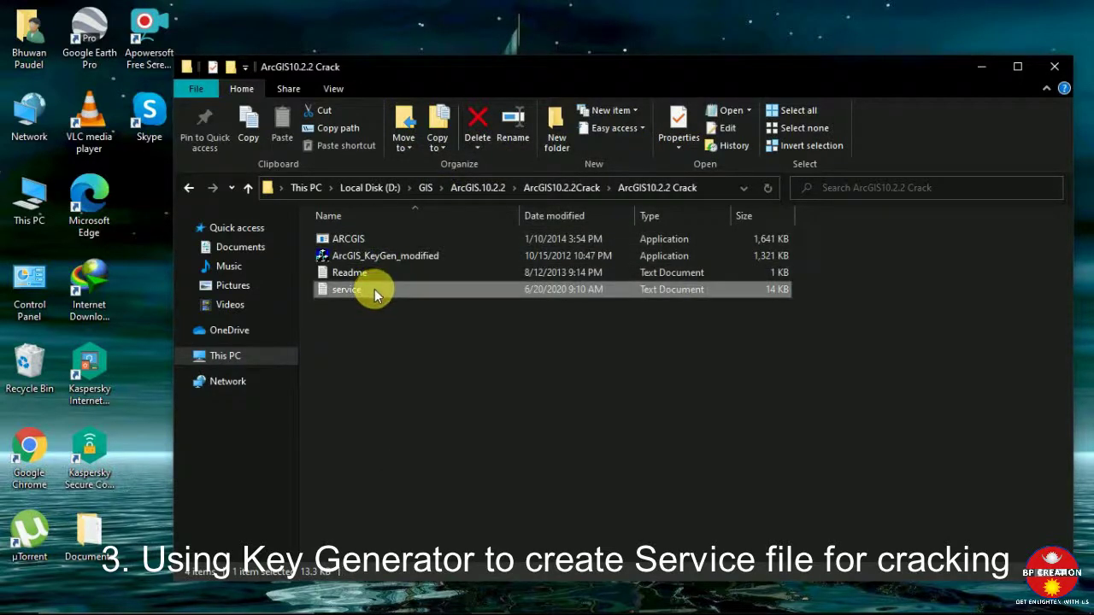
pyautogui.doubleClick(373, 291)
pyautogui.scroll(-20, 523, 440)
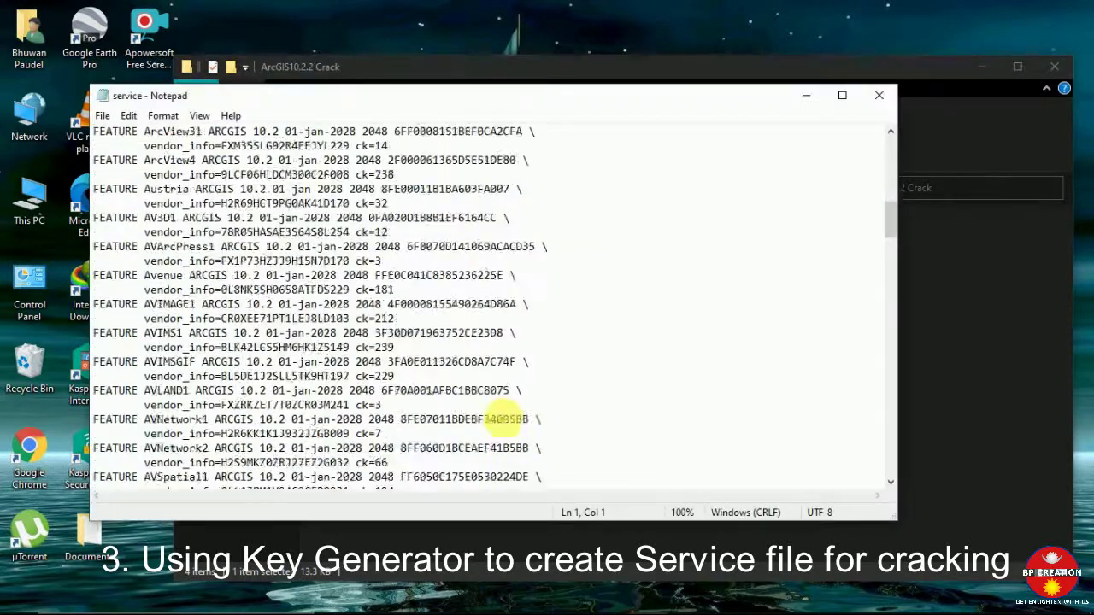
pyautogui.scroll(-20, 522, 440)
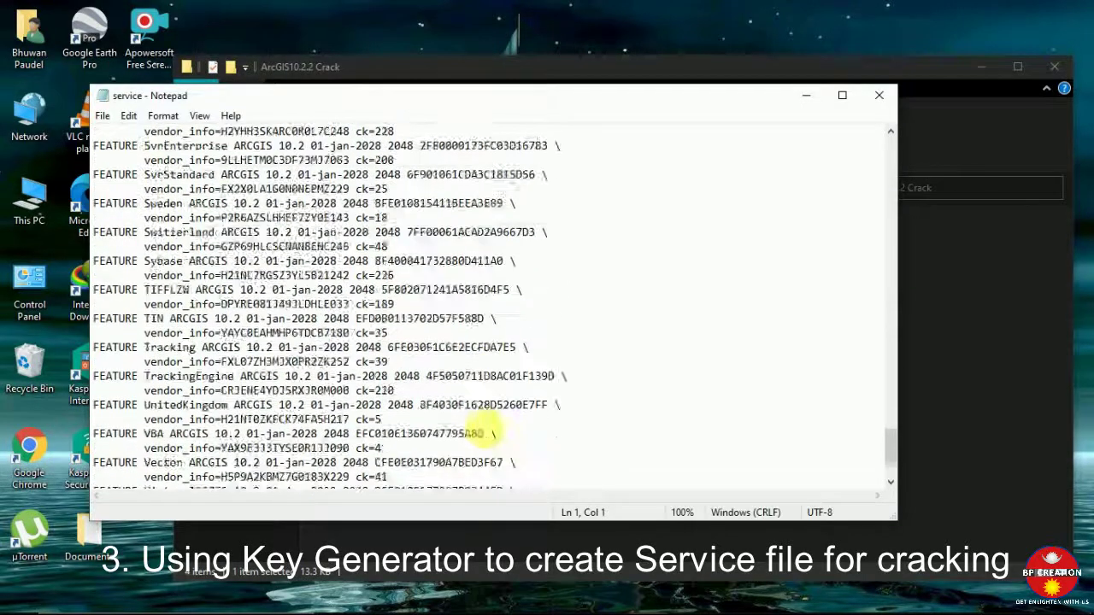
pyautogui.moveTo(182, 479); pyautogui.dragTo(111, 110)
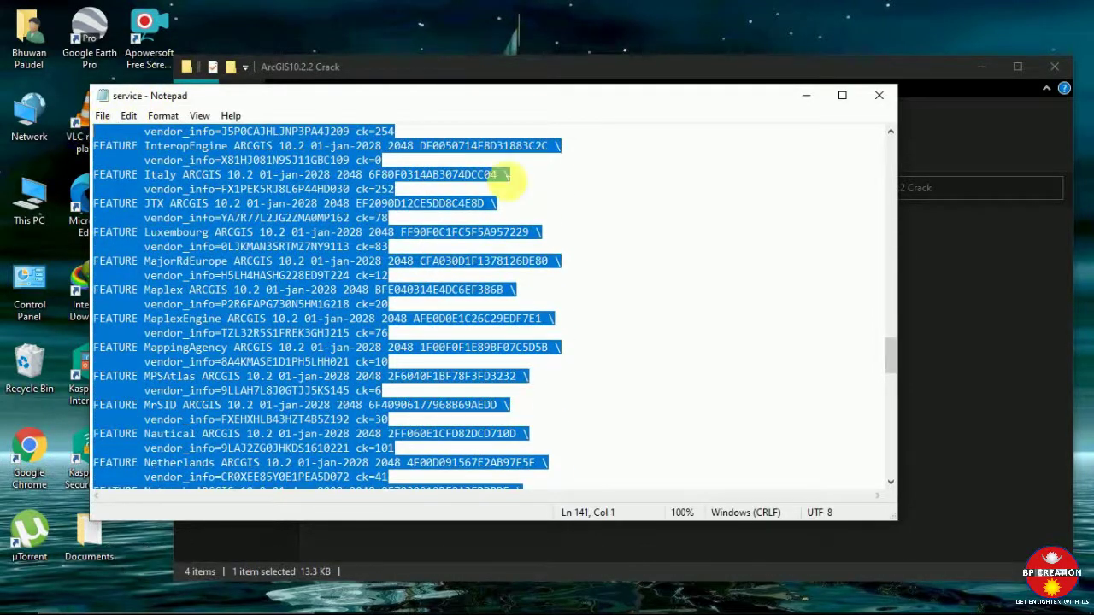
pyautogui.hotkey('ctrl', 'a')
pyautogui.hotkey('ctrl', 'v')
pyautogui.scroll(20, 230, 226)
pyautogui.scroll(20, 229, 224)
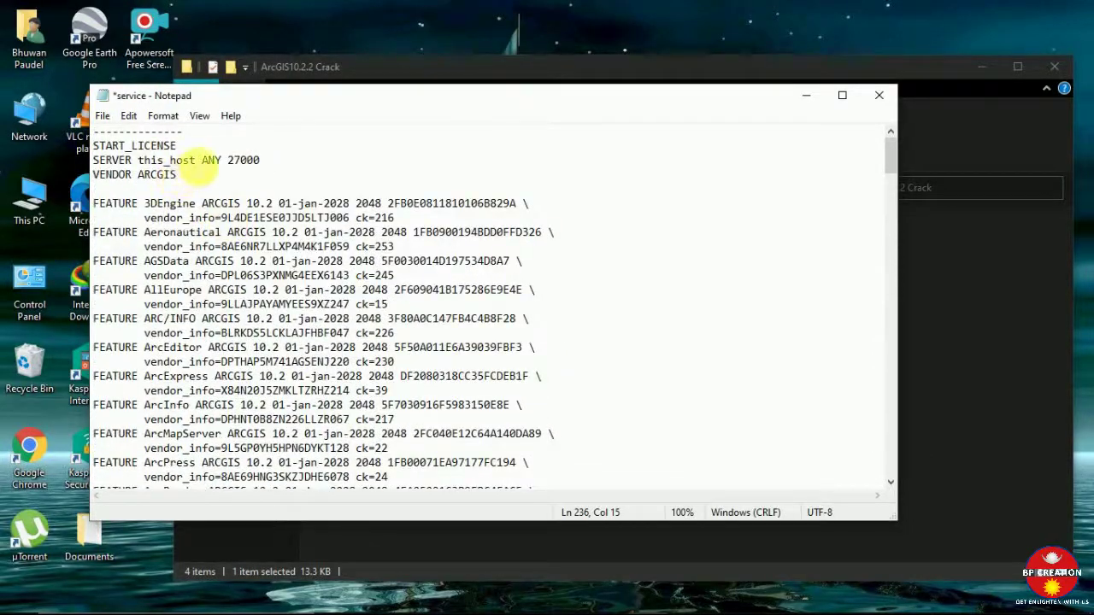
# Step: Select this_host in the SERVER line, copy the full computer name from the Windows system properties, and close the system windows
pyautogui.moveTo(197, 162); pyautogui.dragTo(171, 162)
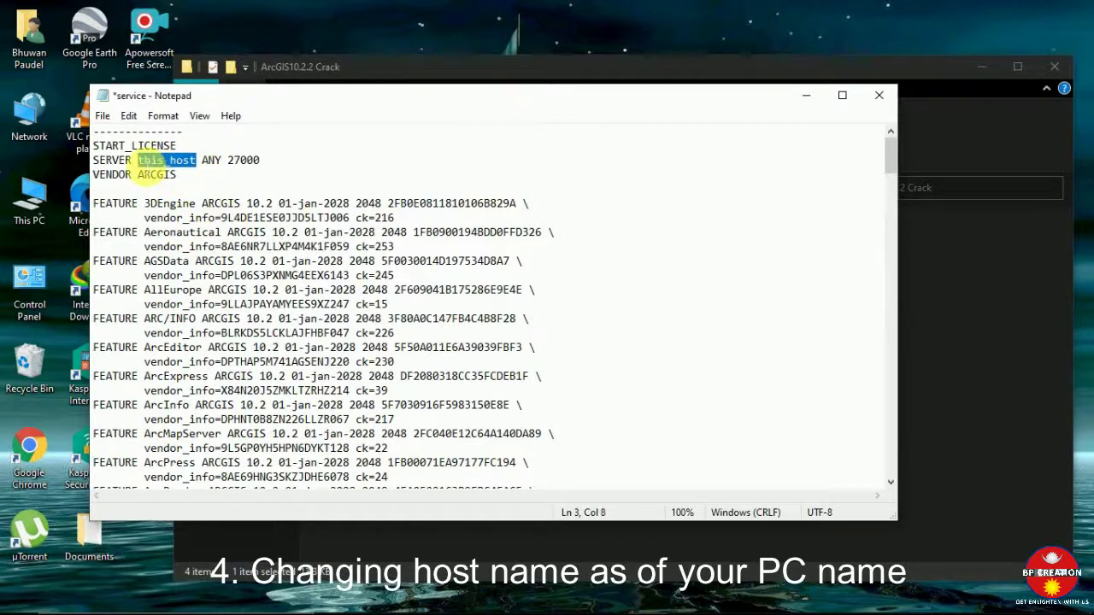
pyautogui.click(803, 103)
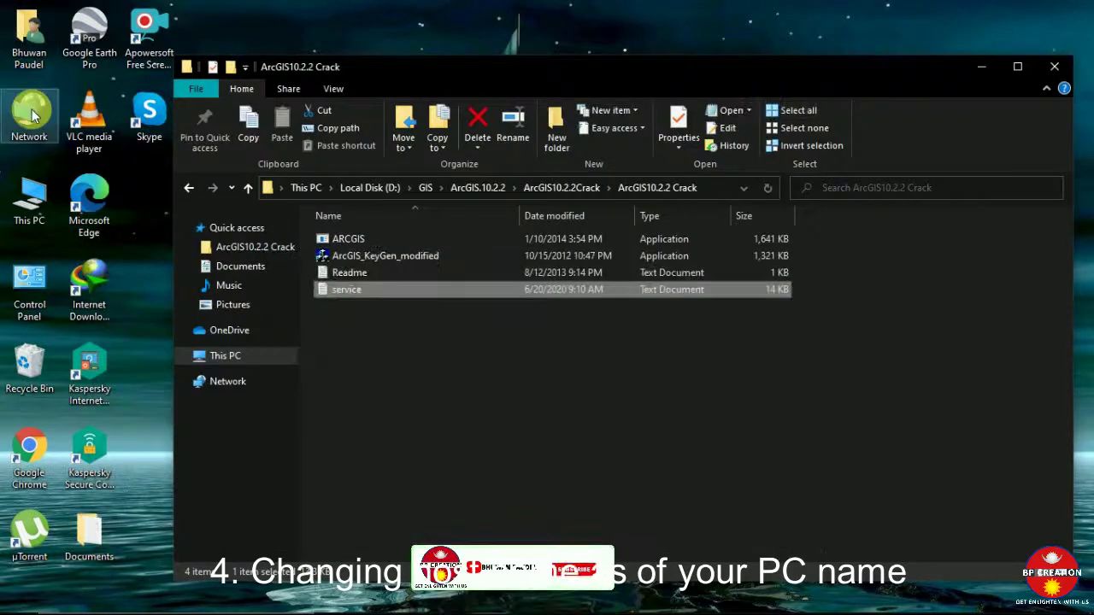
pyautogui.click(41, 195)
pyautogui.rightClick(41, 195)
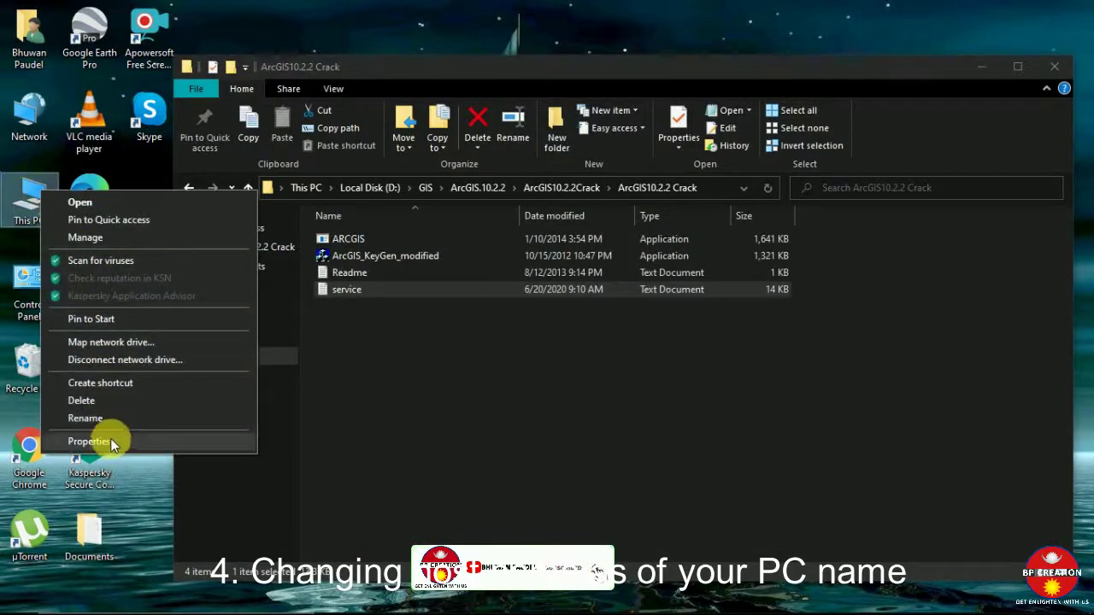
pyautogui.click(145, 442)
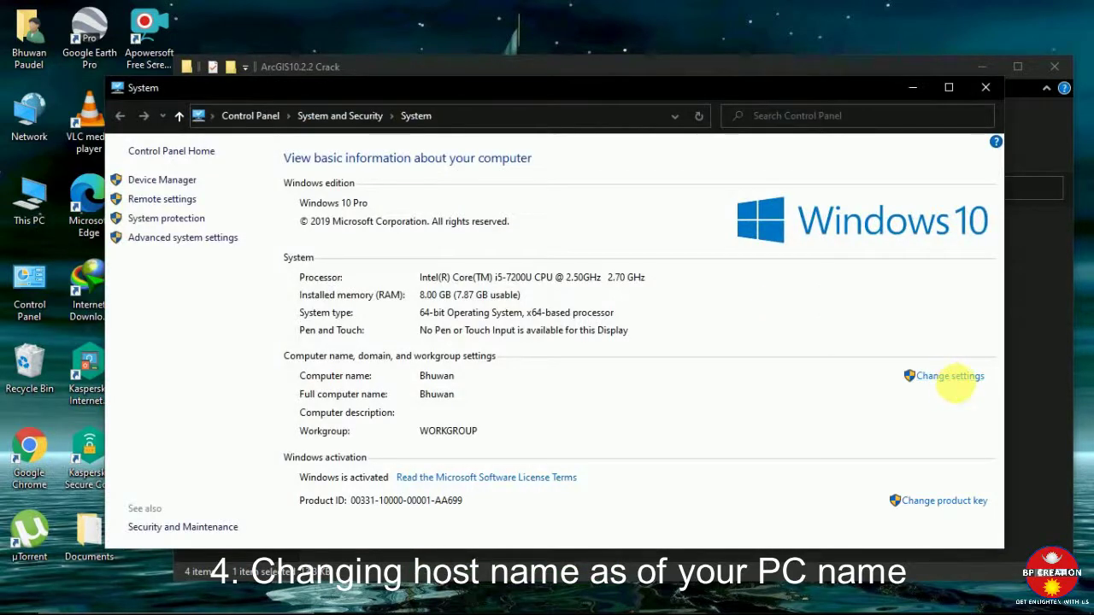
pyautogui.click(951, 377)
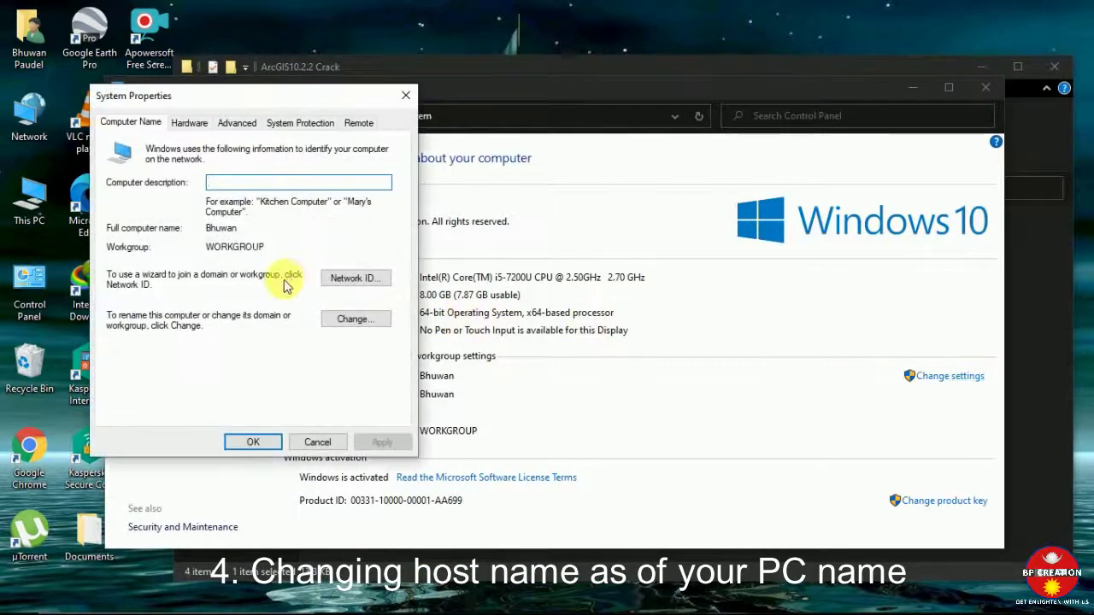
pyautogui.moveTo(238, 227); pyautogui.dragTo(207, 229)
pyautogui.hotkey('ctrl', 'c')
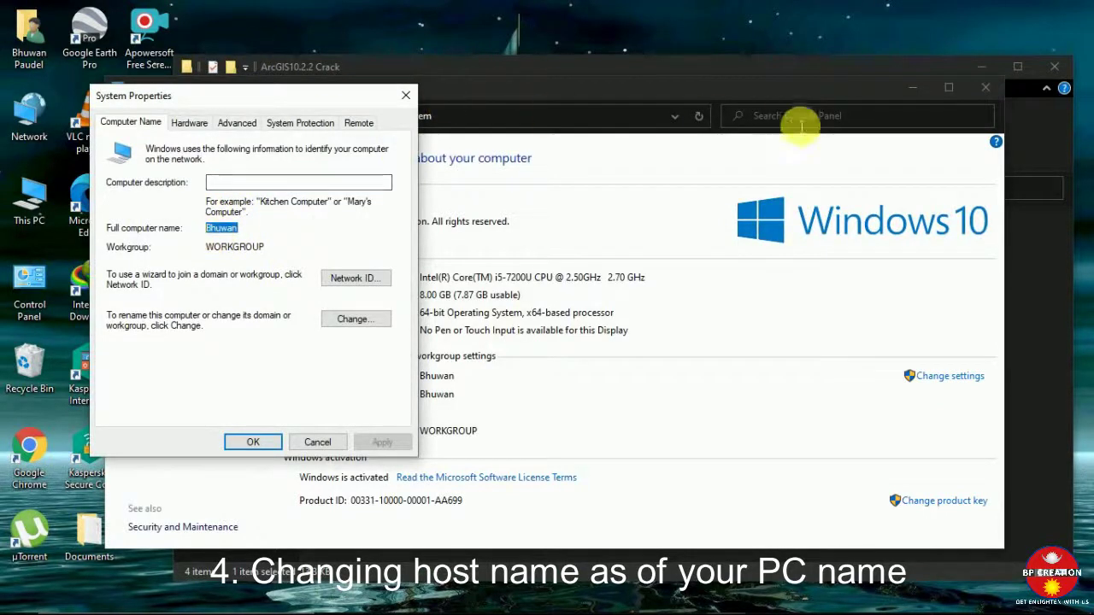
pyautogui.click(407, 97)
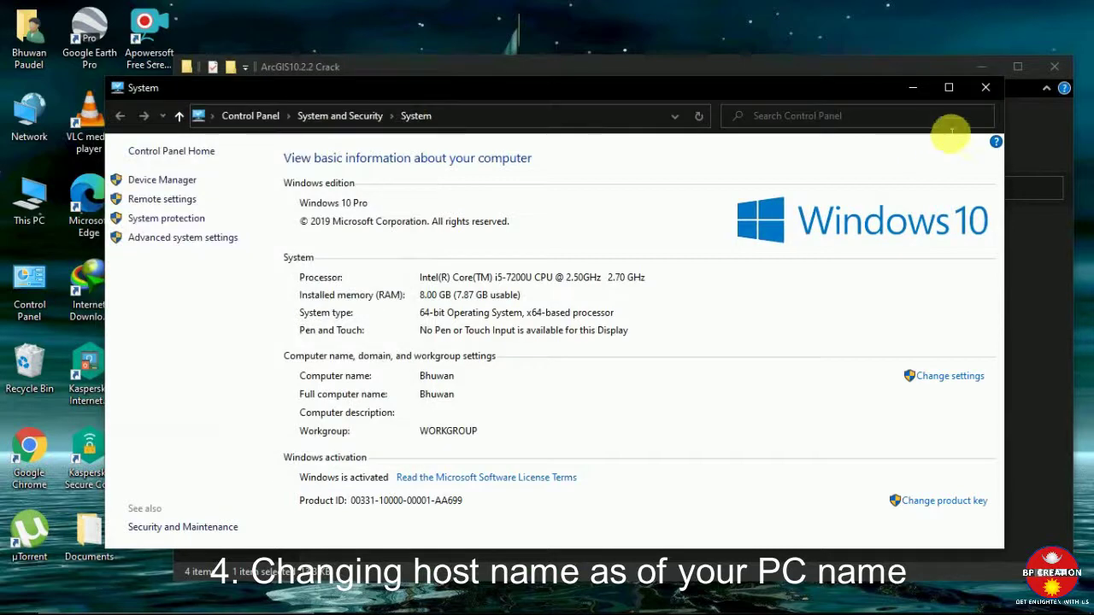
pyautogui.click(987, 89)
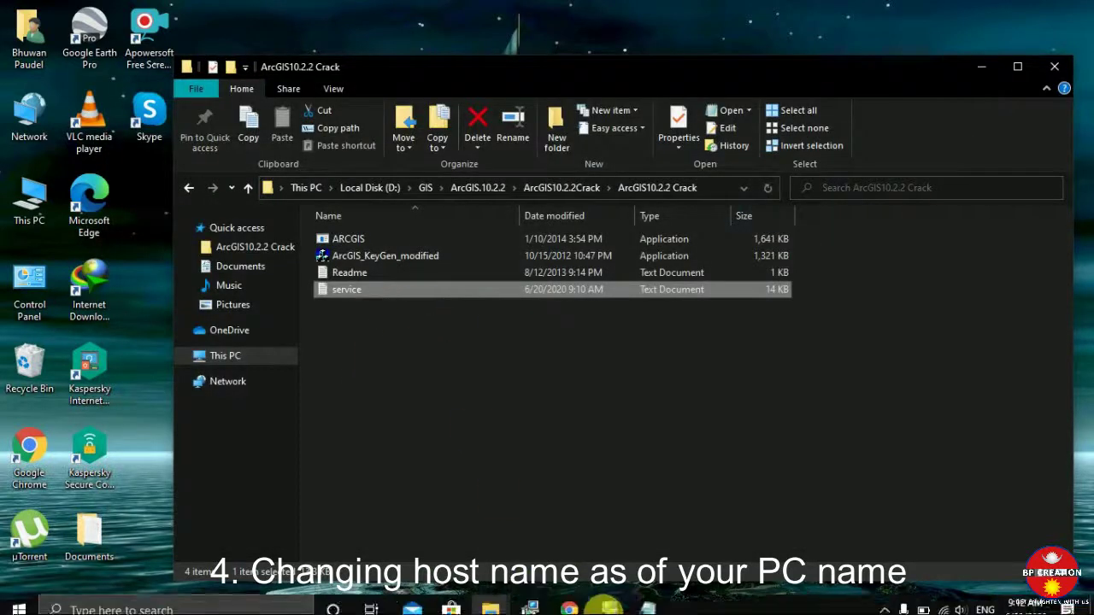
# Step: Replace this_host in the service file's SERVER line with the copied computer name, save the file and close it
pyautogui.click(662, 605)
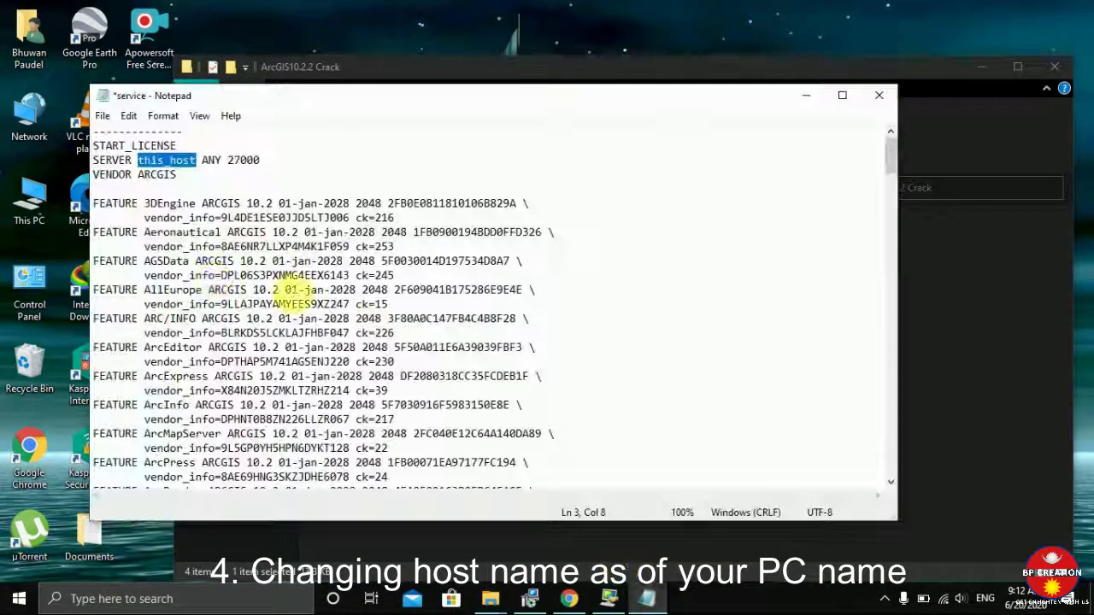
pyautogui.hotkey('ctrl', 'v')
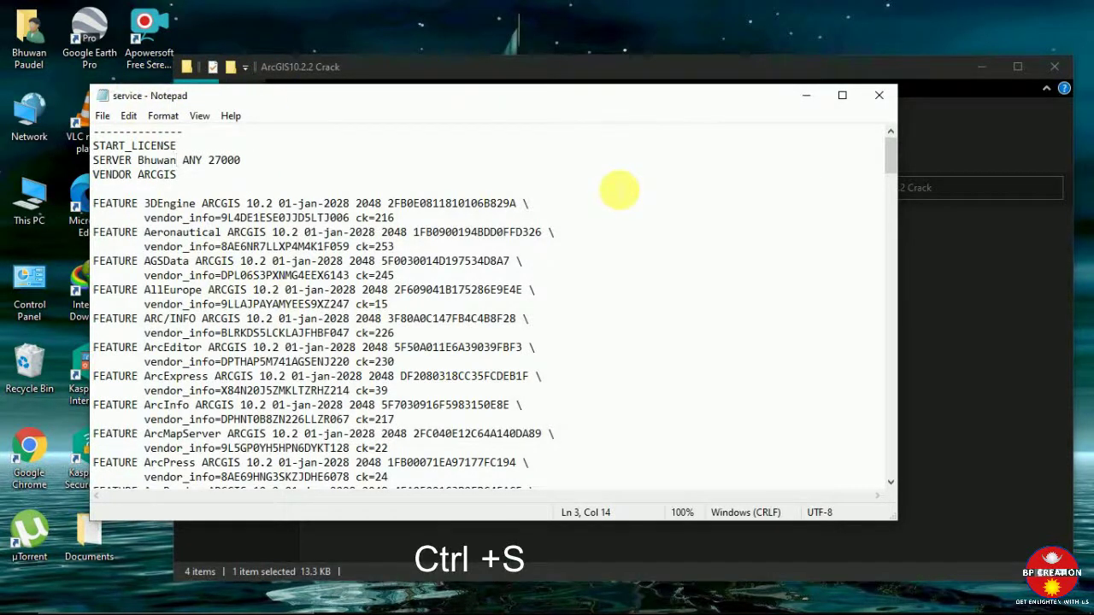
pyautogui.click(880, 96)
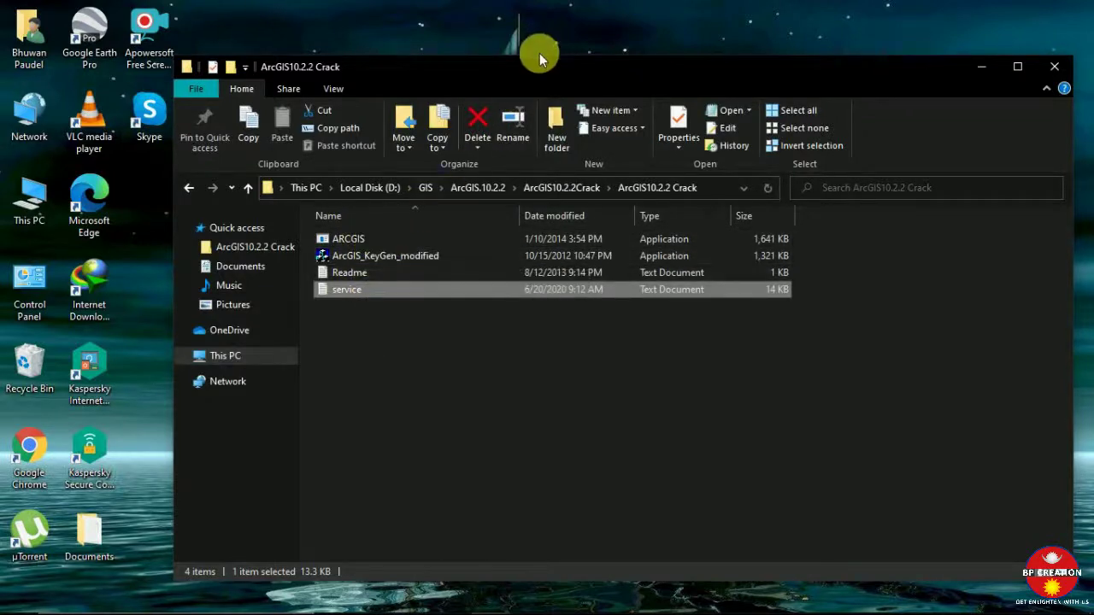
# Step: Open a This PC window and arrange it side by side with the ArcGIS10.2.2 Crack folder window
pyautogui.moveTo(515, 65); pyautogui.dragTo(967, 51)
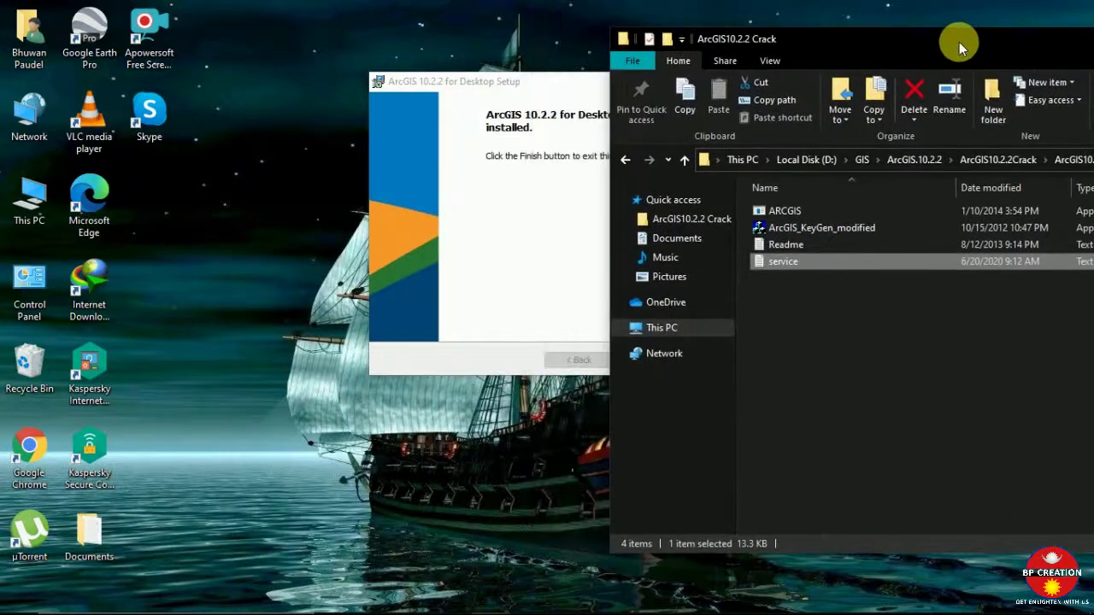
pyautogui.click(33, 218)
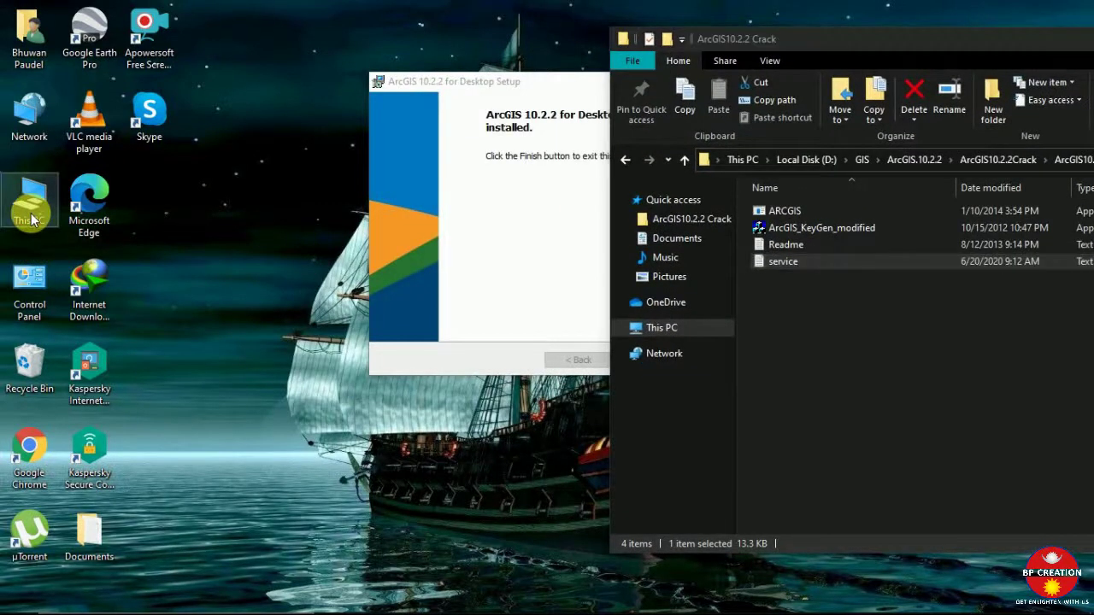
pyautogui.doubleClick(32, 218)
pyautogui.moveTo(393, 17); pyautogui.dragTo(100, 30)
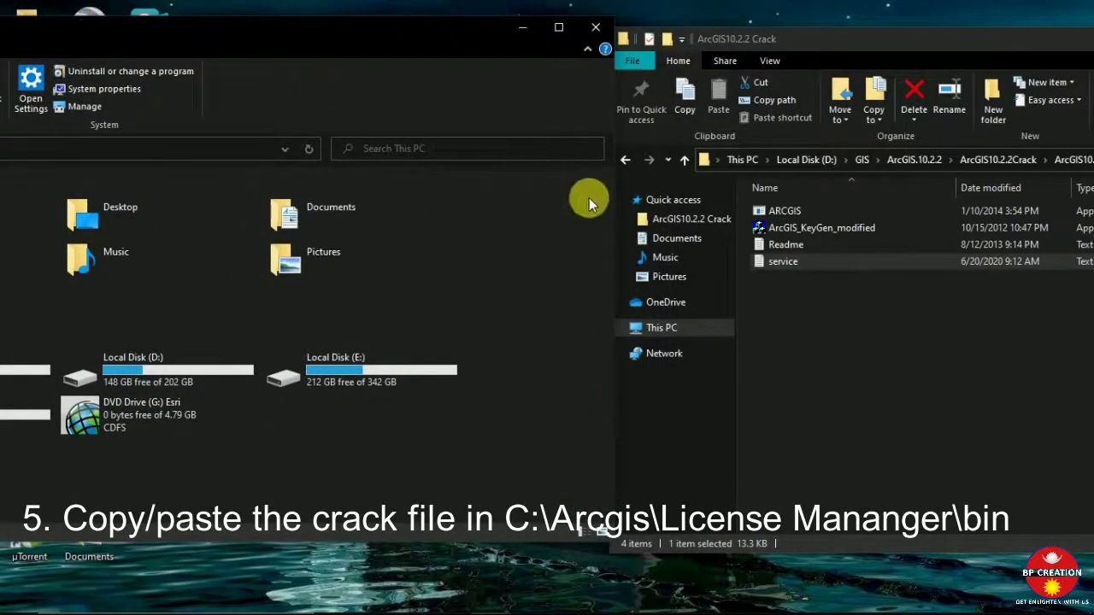
pyautogui.moveTo(623, 203); pyautogui.dragTo(291, 191)
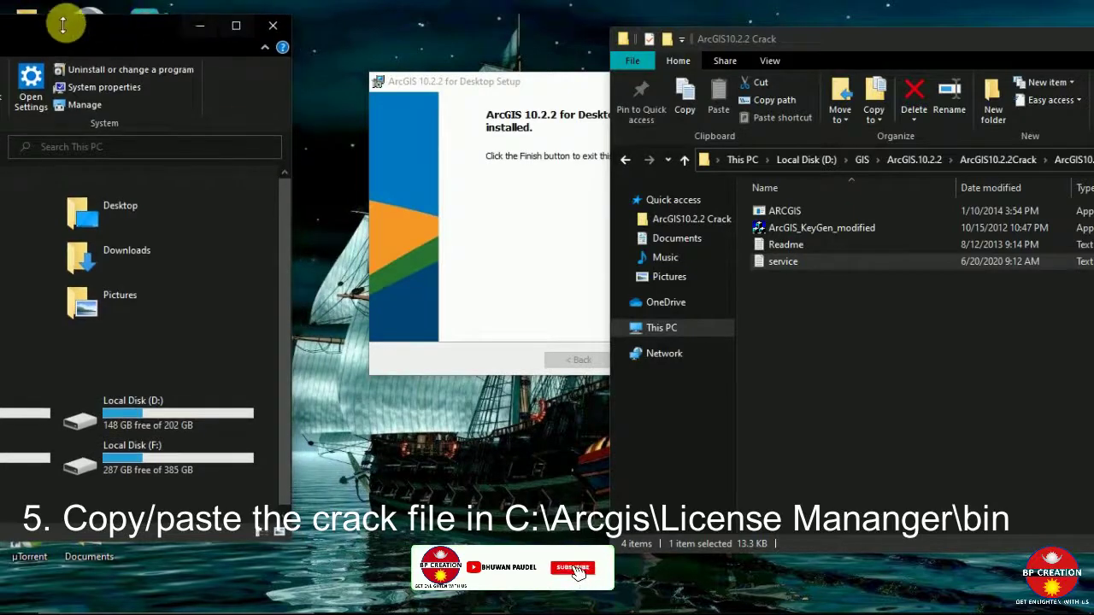
pyautogui.moveTo(88, 34); pyautogui.dragTo(187, 17)
pyautogui.doubleClick(187, 17)
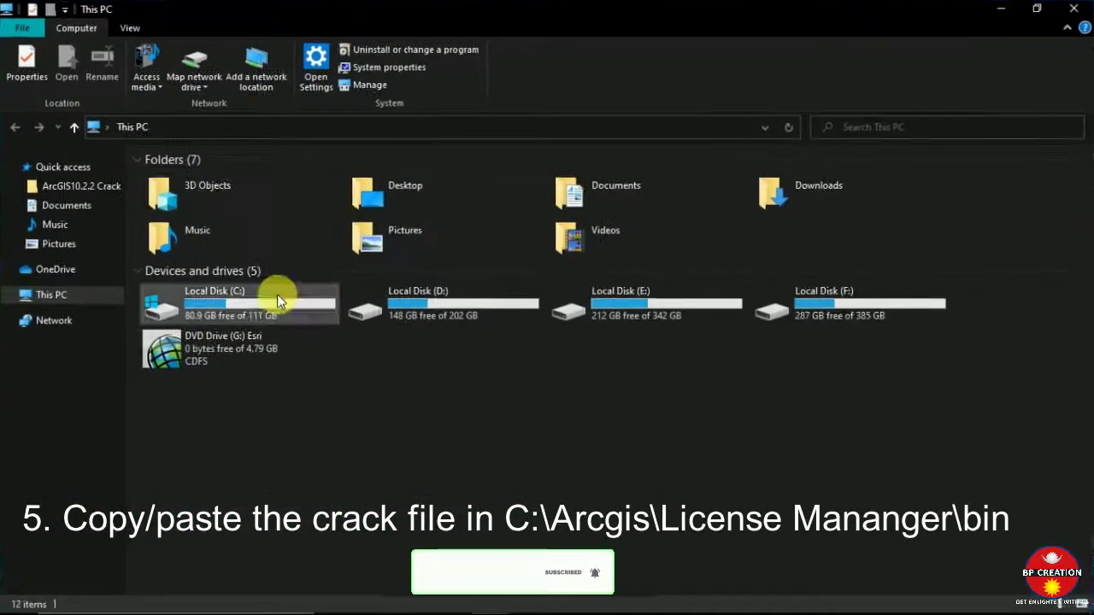
pyautogui.click(1049, 7)
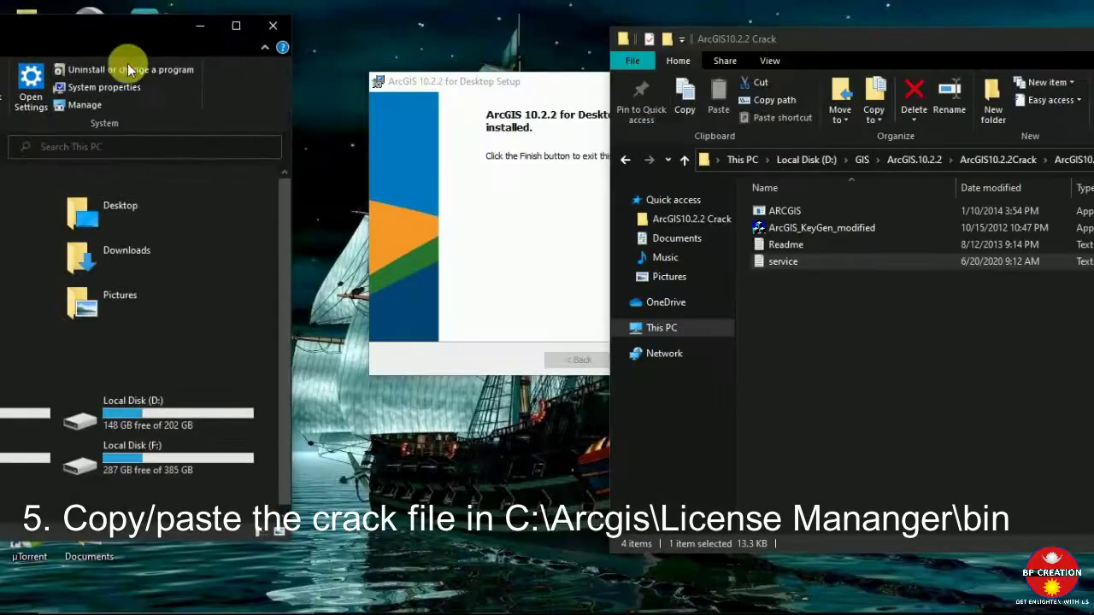
pyautogui.moveTo(111, 37); pyautogui.dragTo(317, 40)
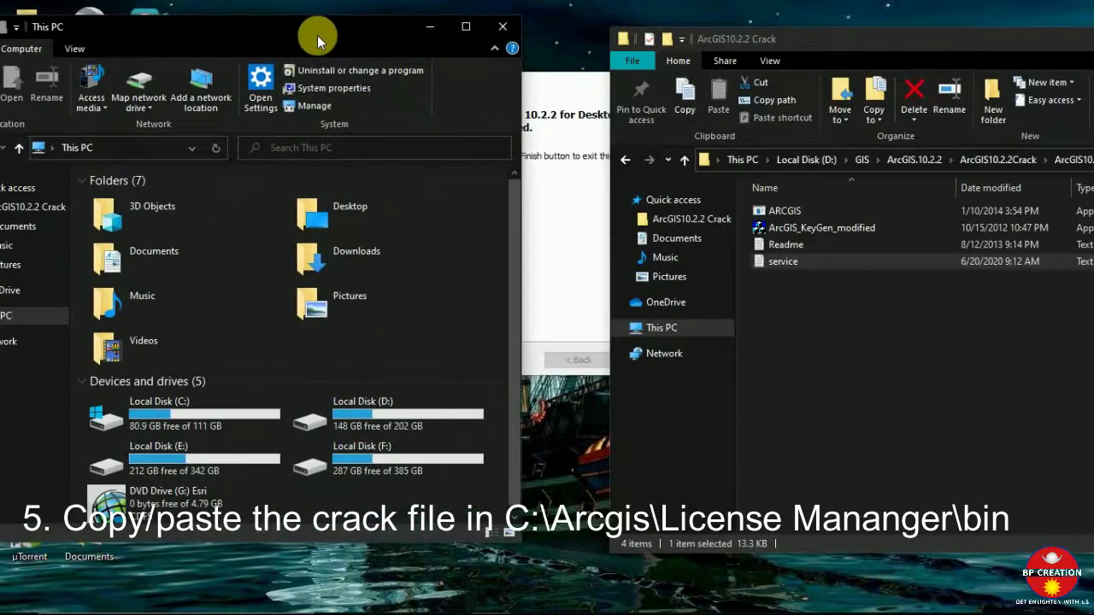
# Step: Open the License10.2 bin folder under C:\Program Files (x86)\ArcGIS and copy the ARCGIS application and service text file from the ArcGIS10.2.2 Crack folder
pyautogui.doubleClick(179, 421)
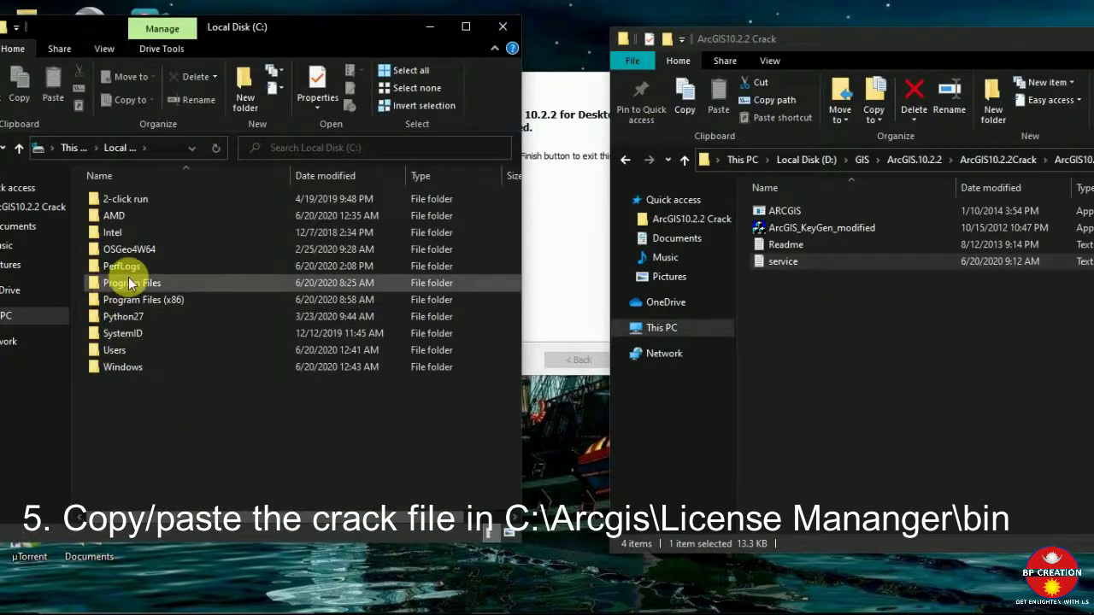
pyautogui.click(142, 300)
pyautogui.doubleClick(142, 299)
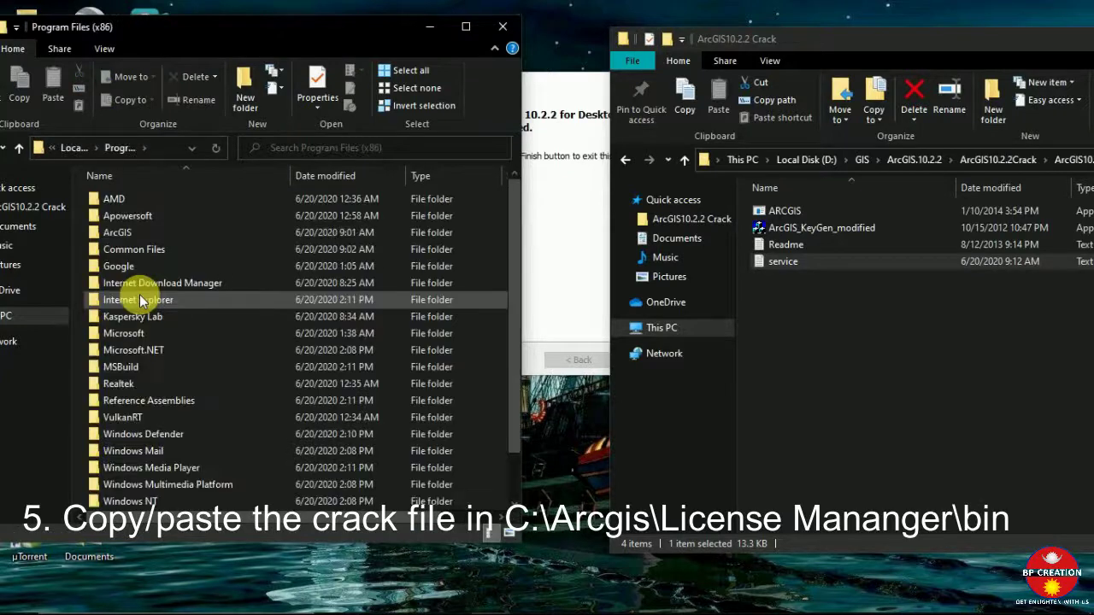
pyautogui.doubleClick(127, 233)
pyautogui.click(130, 218)
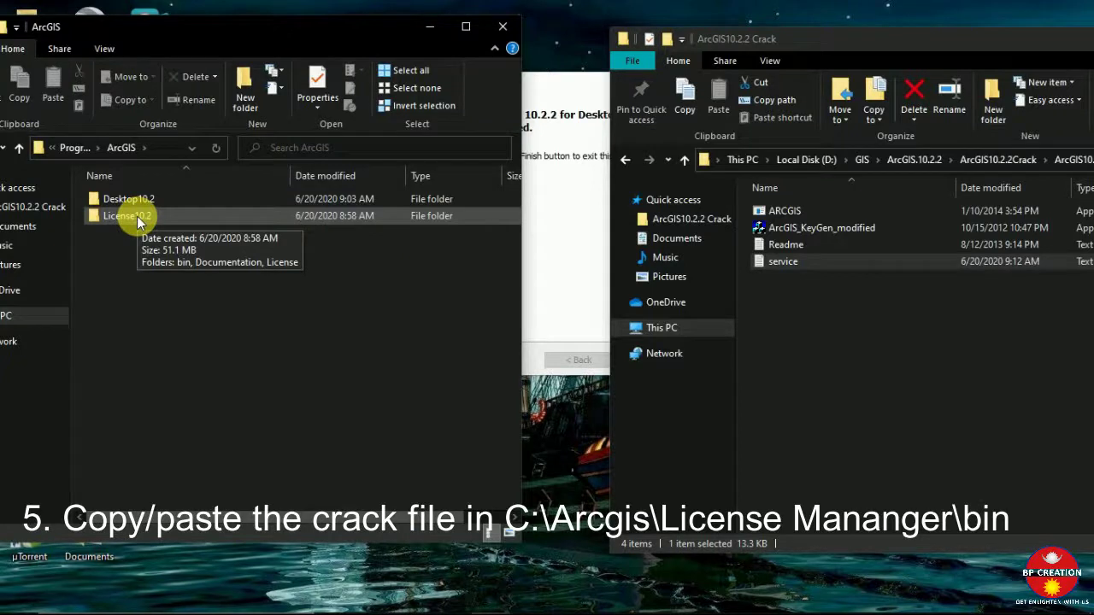
pyautogui.doubleClick(137, 219)
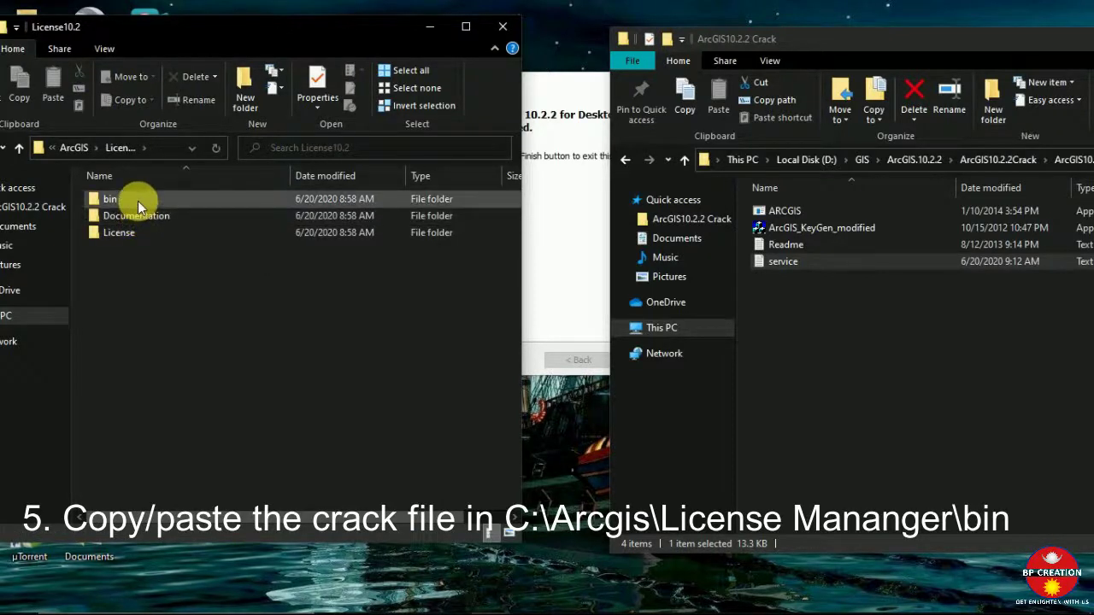
pyautogui.doubleClick(137, 201)
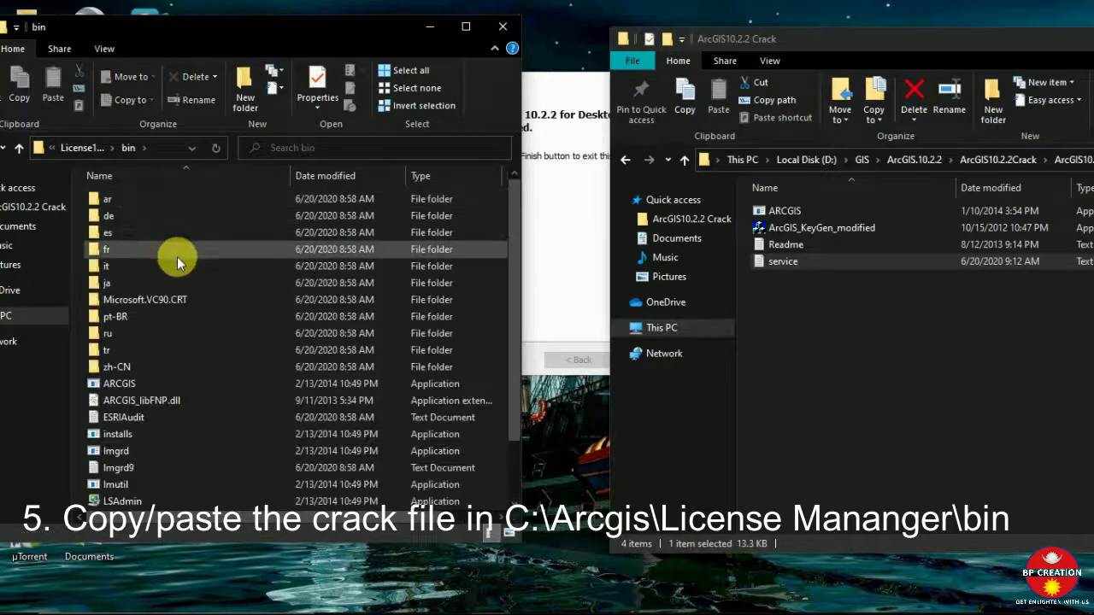
pyautogui.click(773, 214)
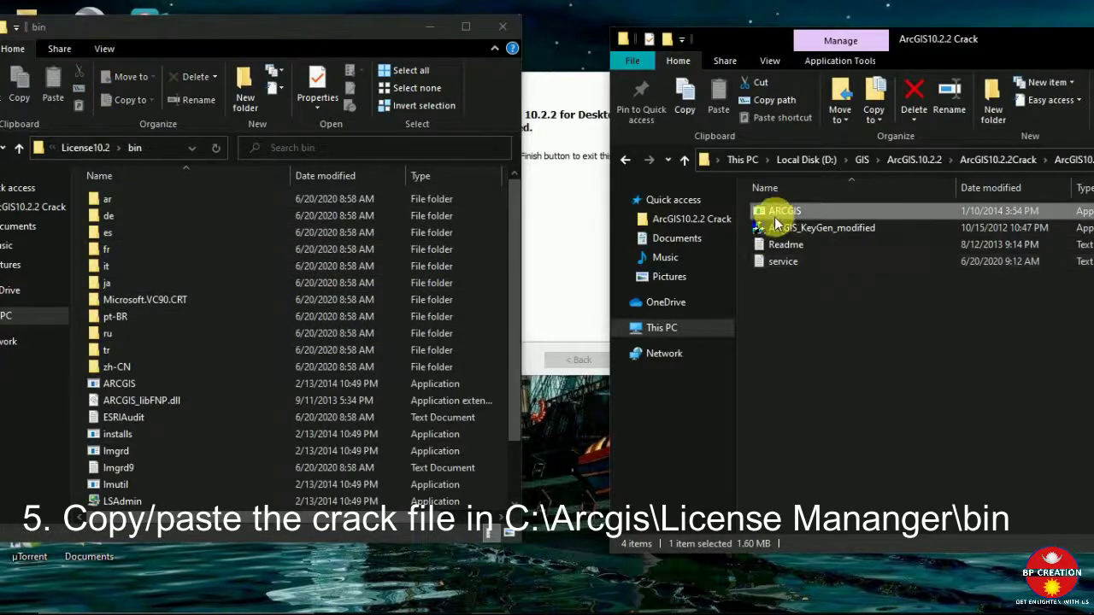
pyautogui.click(788, 273)
# Step: Search Windows for License, open the License Server Administrator, stop the license service and minimize the window
pyautogui.press('super+d')
pyautogui.click(72, 601)
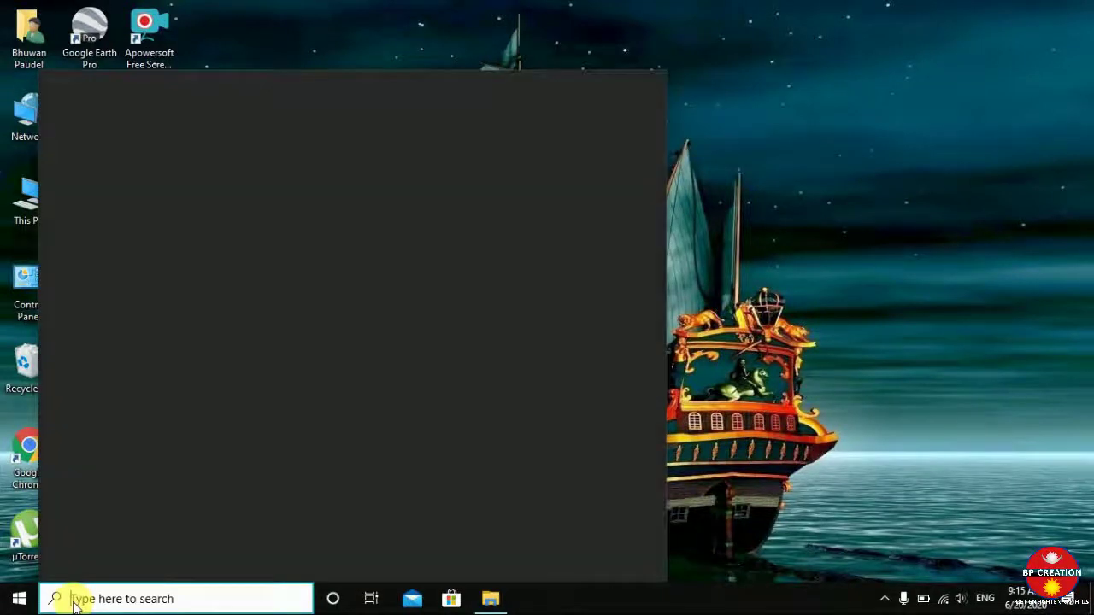
pyautogui.write('License')
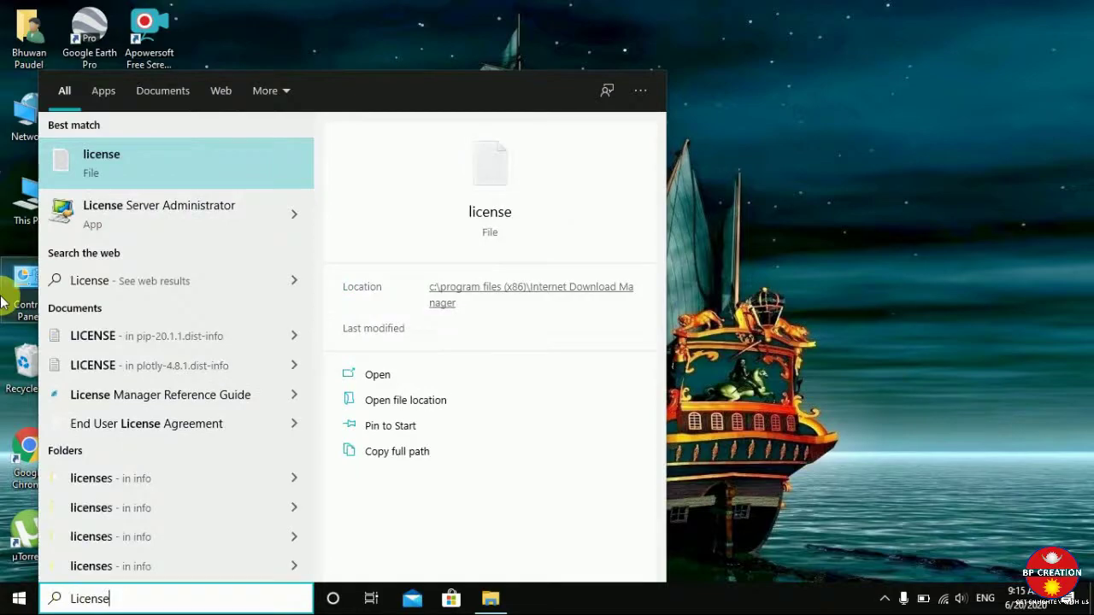
pyautogui.click(146, 224)
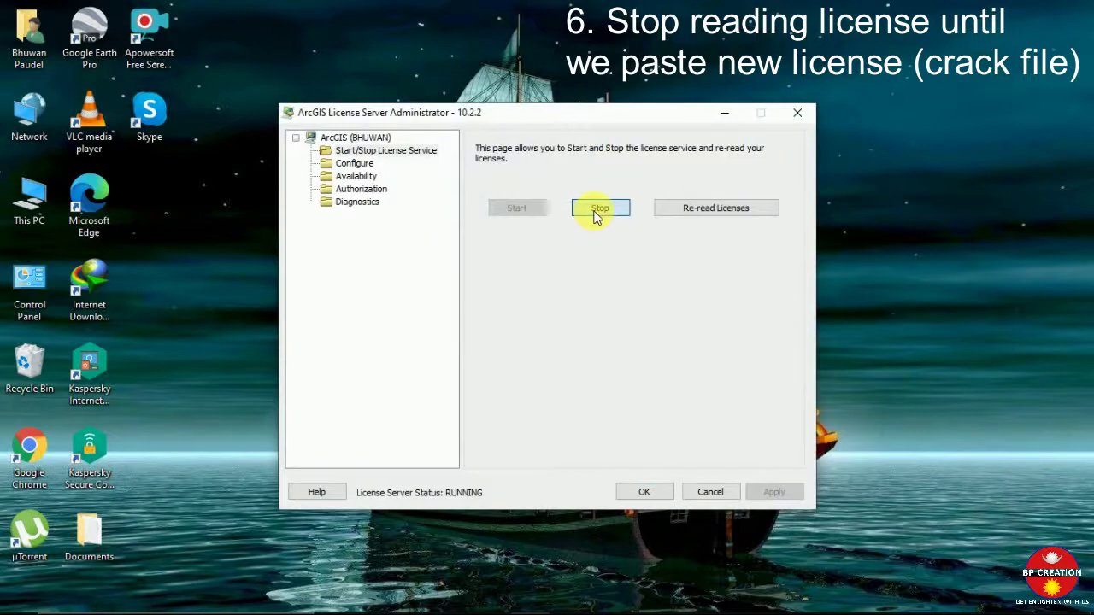
pyautogui.click(598, 209)
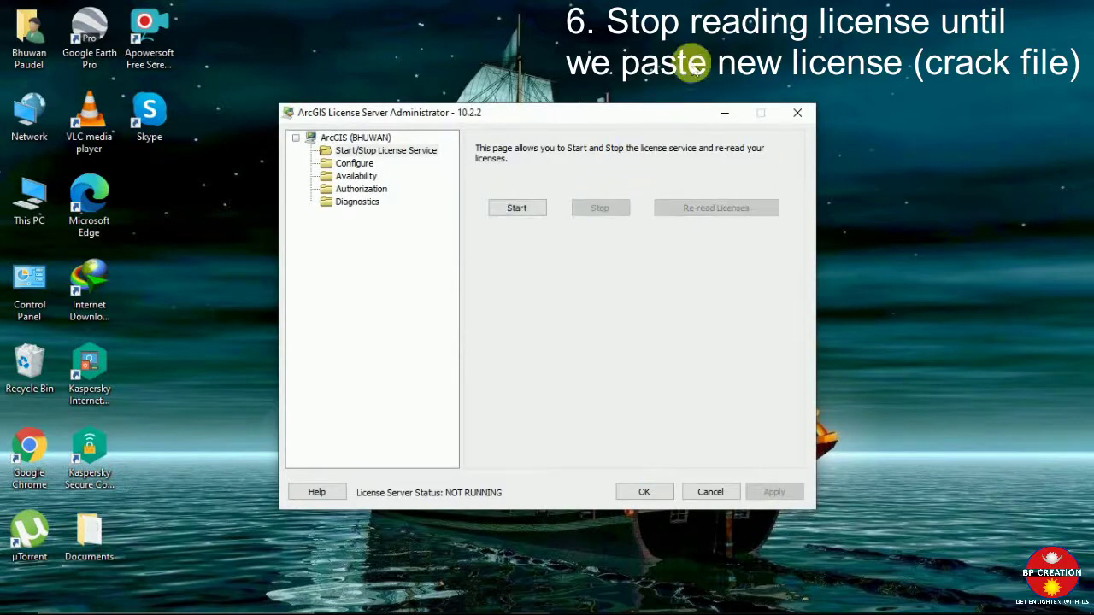
pyautogui.click(723, 114)
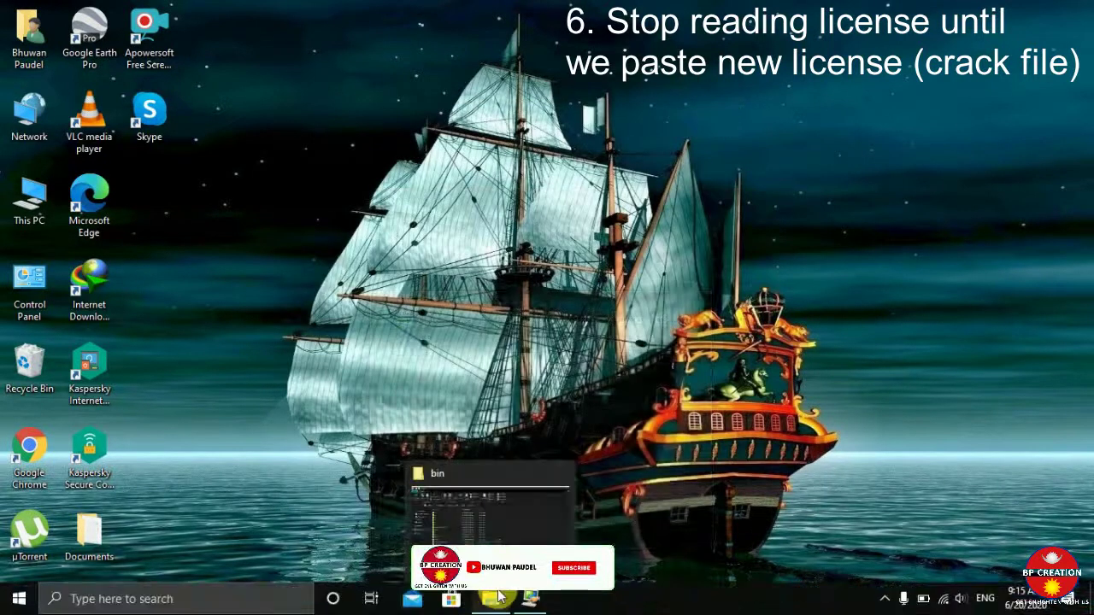
# Step: Paste the ARCGIS and service files into the bin folder, replacing the existing ones with administrator permission, and close the folder window
pyautogui.click(499, 605)
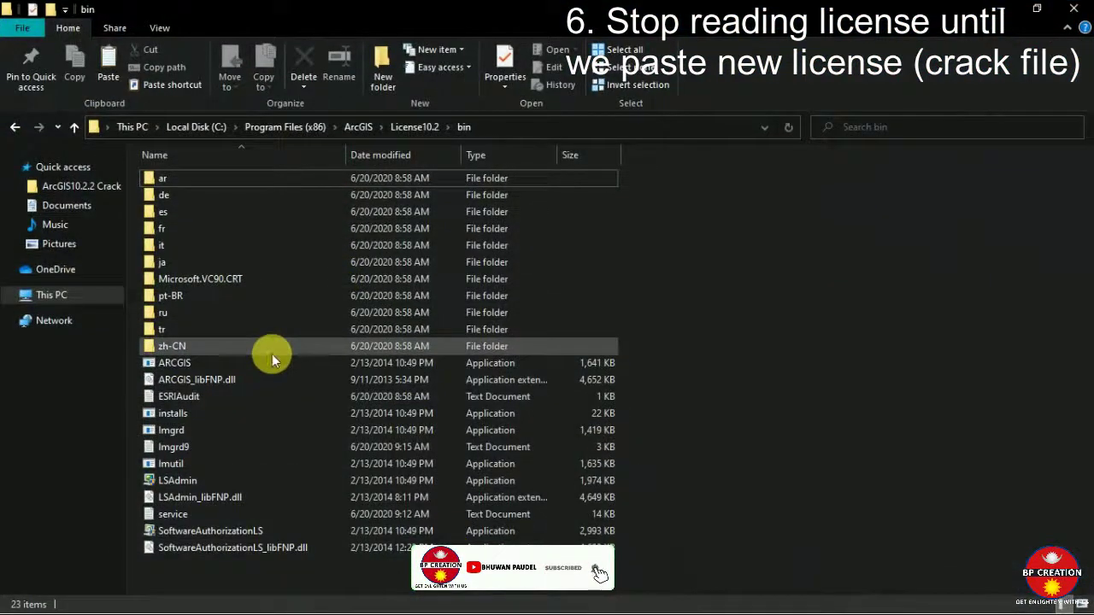
pyautogui.hotkey('ctrl', 'v')
pyautogui.click(453, 185)
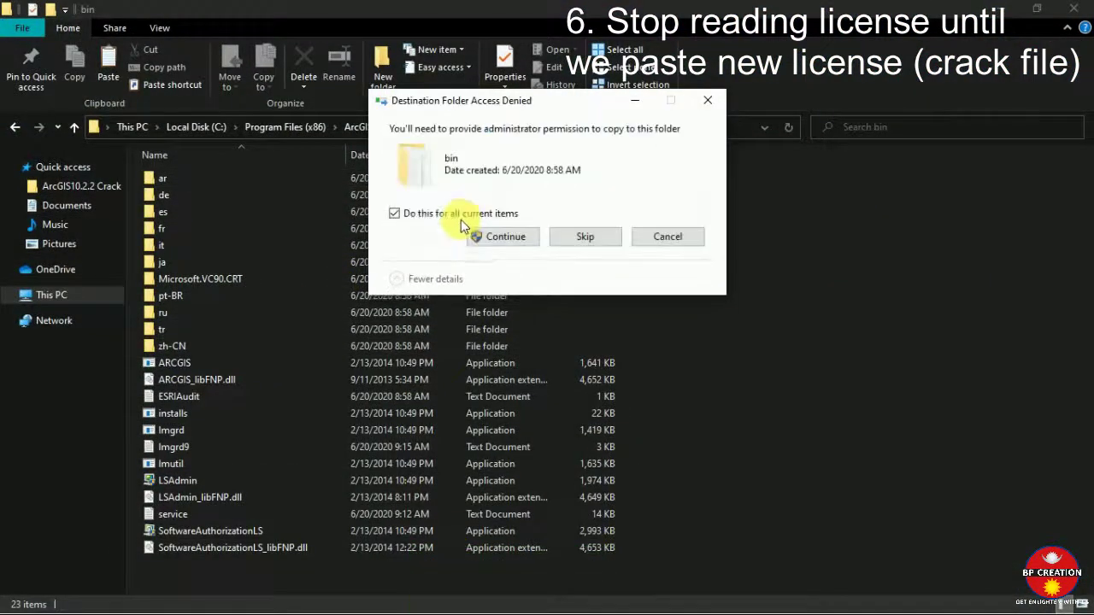
pyautogui.click(496, 236)
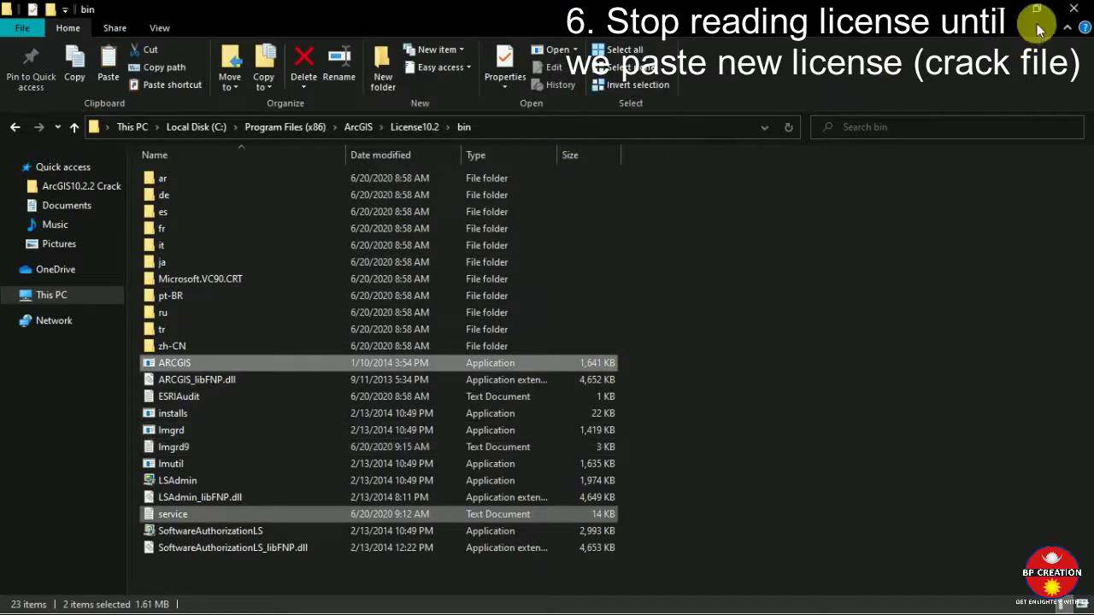
pyautogui.click(1073, 9)
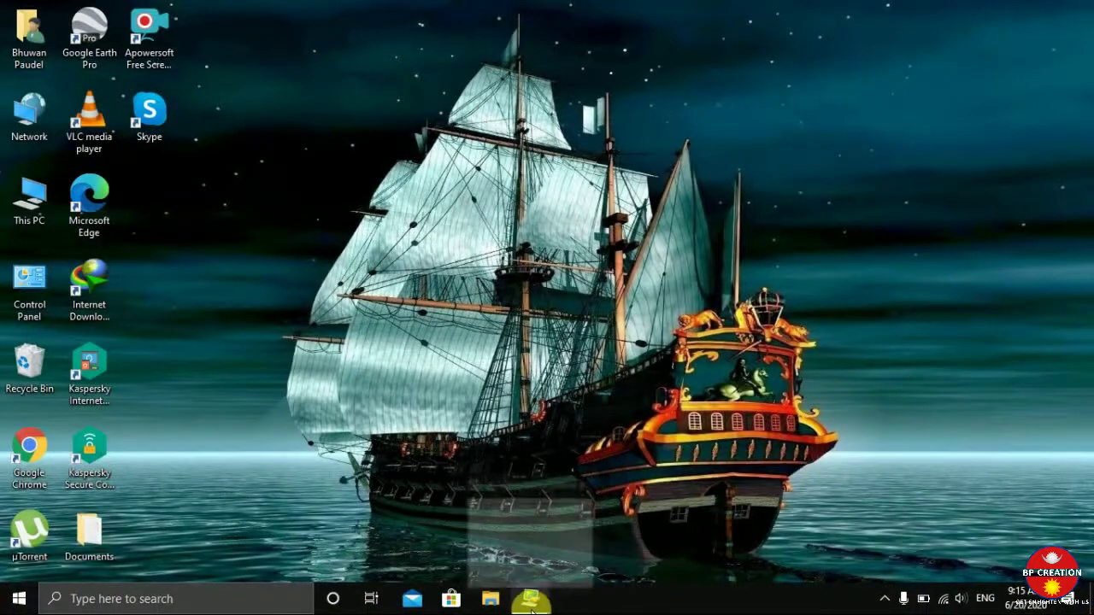
# Step: Start the license service in the License Server Administrator, re-read the licenses and close the administrator with OK
pyautogui.click(530, 603)
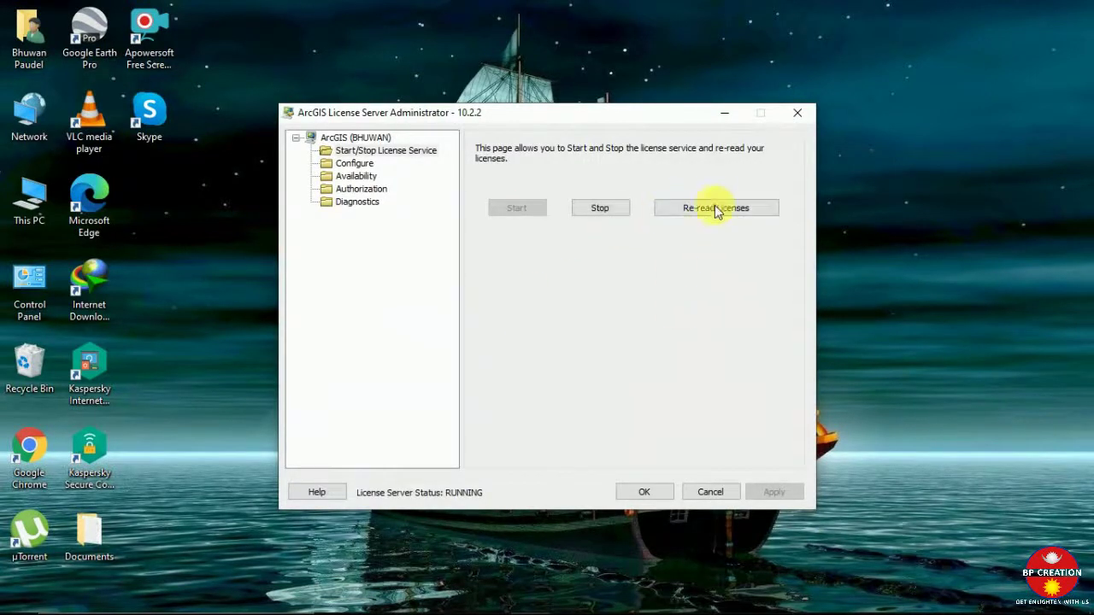
pyautogui.click(718, 210)
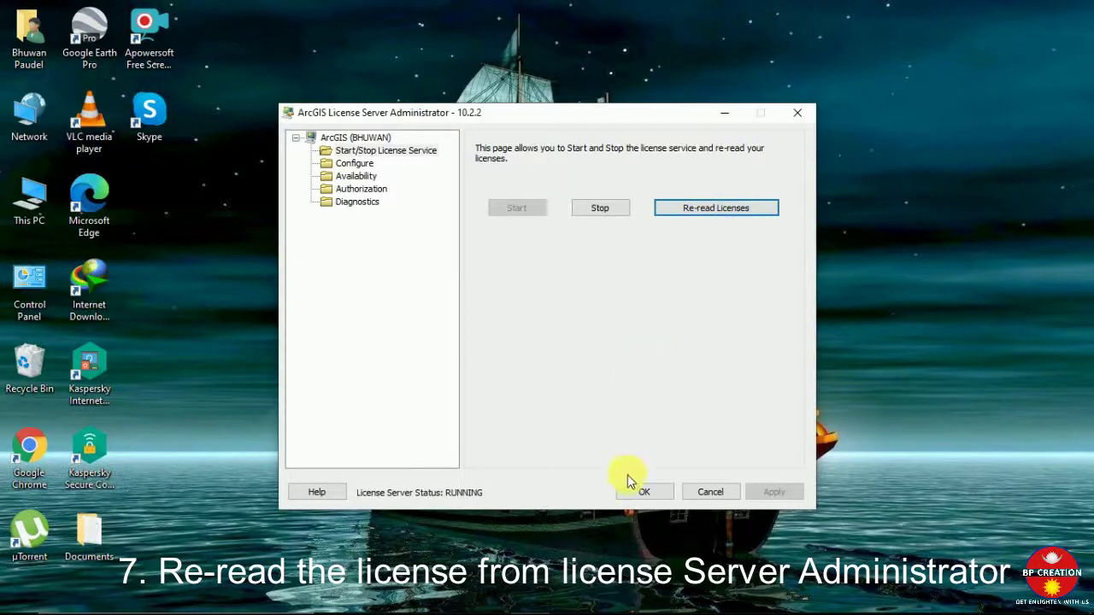
pyautogui.click(641, 492)
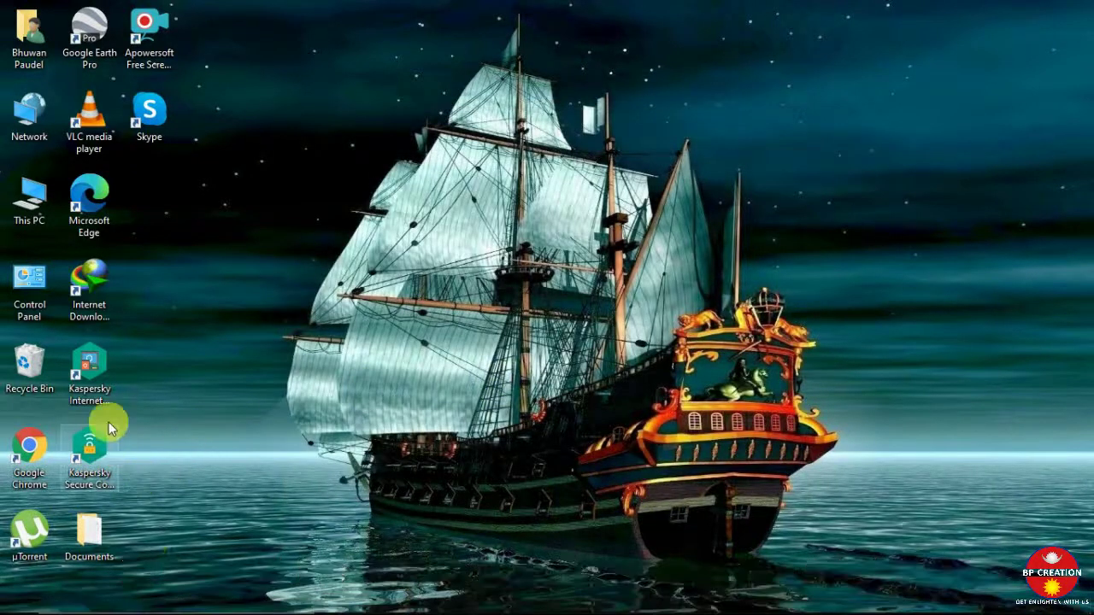
# Step: Open ArcGIS Administrator and bring up the Change License Manager dialog from its Desktop settings
pyautogui.click(60, 603)
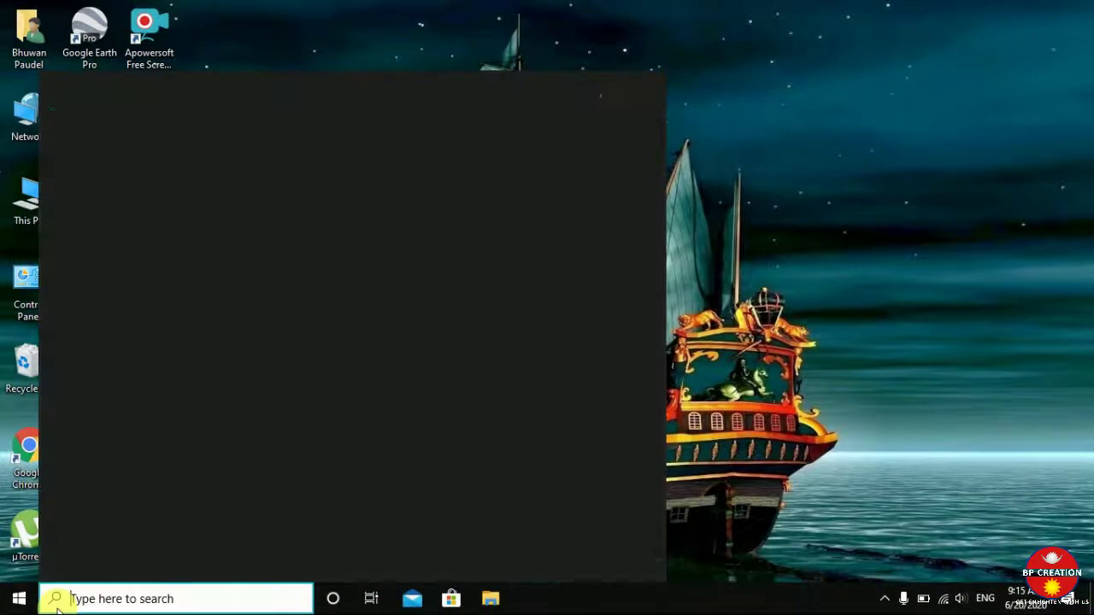
pyautogui.write('A')
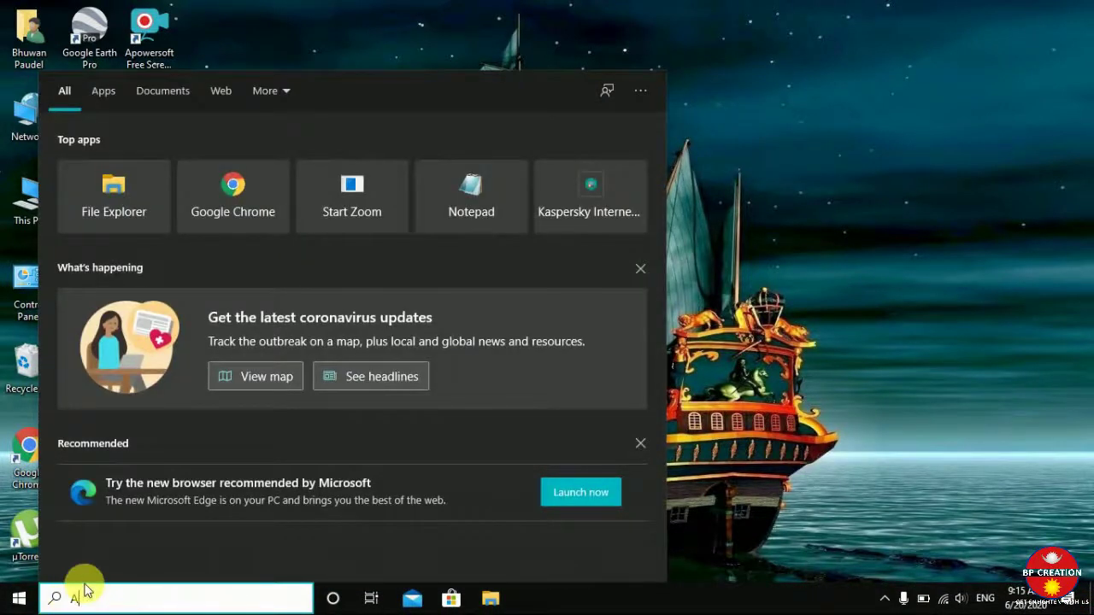
pyautogui.write('rcgis')
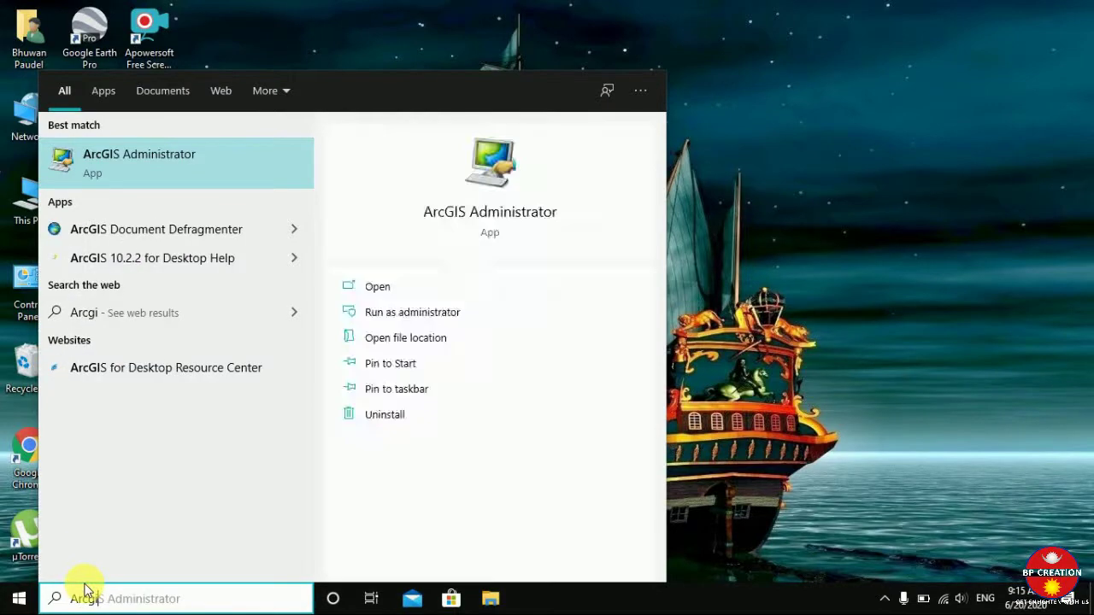
pyautogui.click(215, 177)
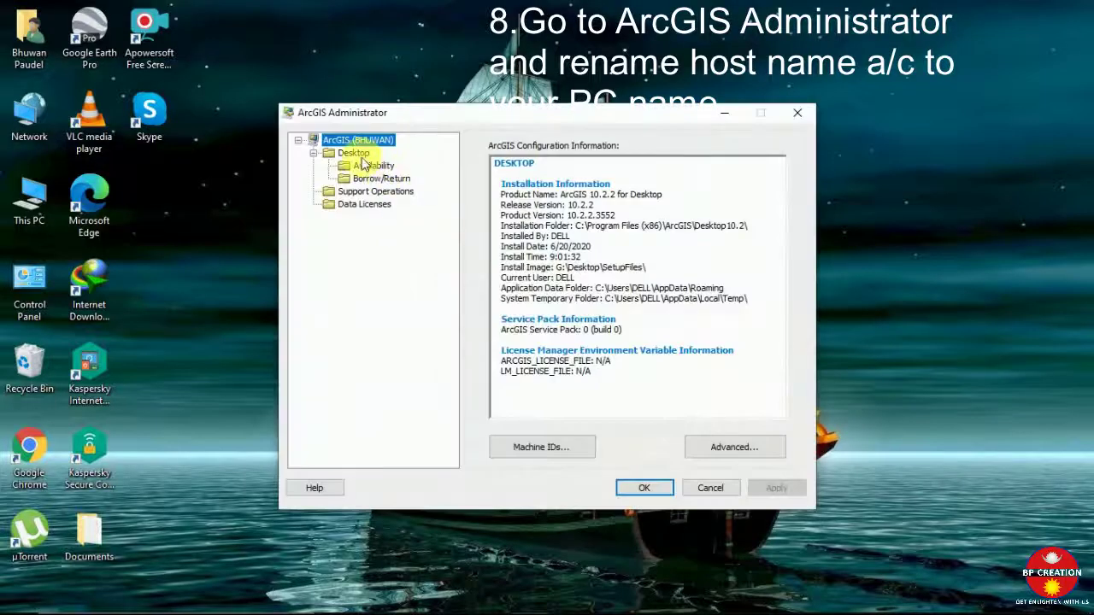
pyautogui.click(353, 153)
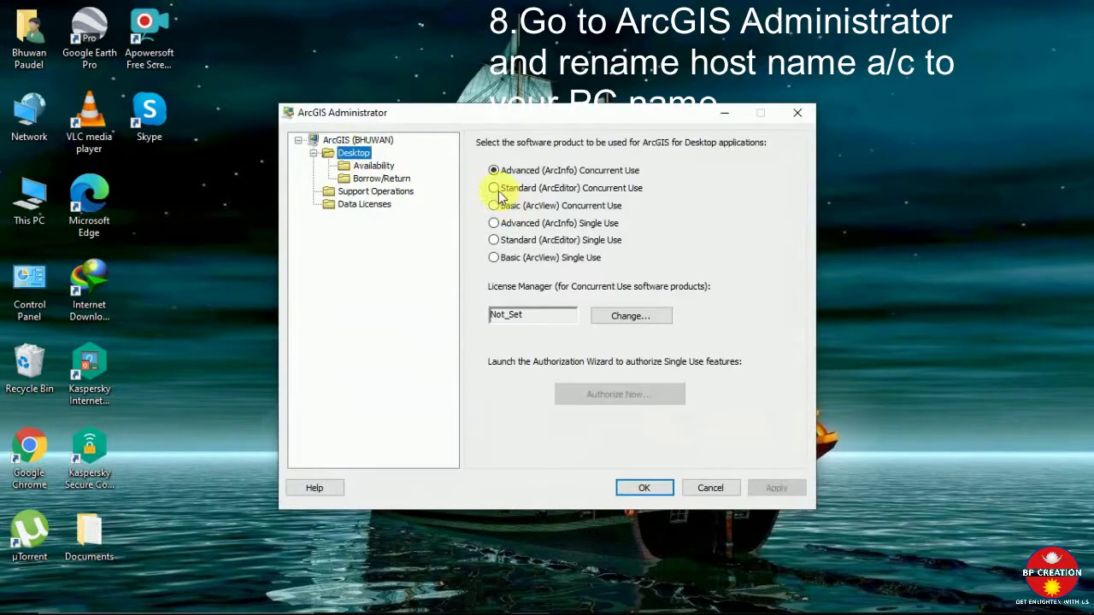
pyautogui.click(625, 317)
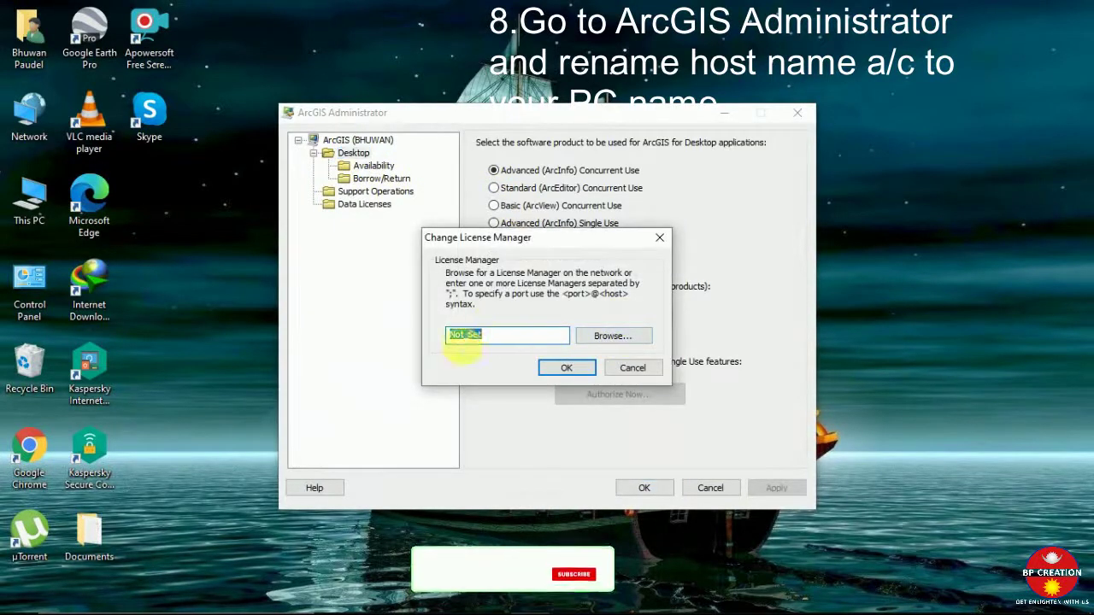
# Step: Look up the full computer name in the Windows system properties, close those windows and clear the Not_Set entry from the License Manager field
pyautogui.rightClick(48, 197)
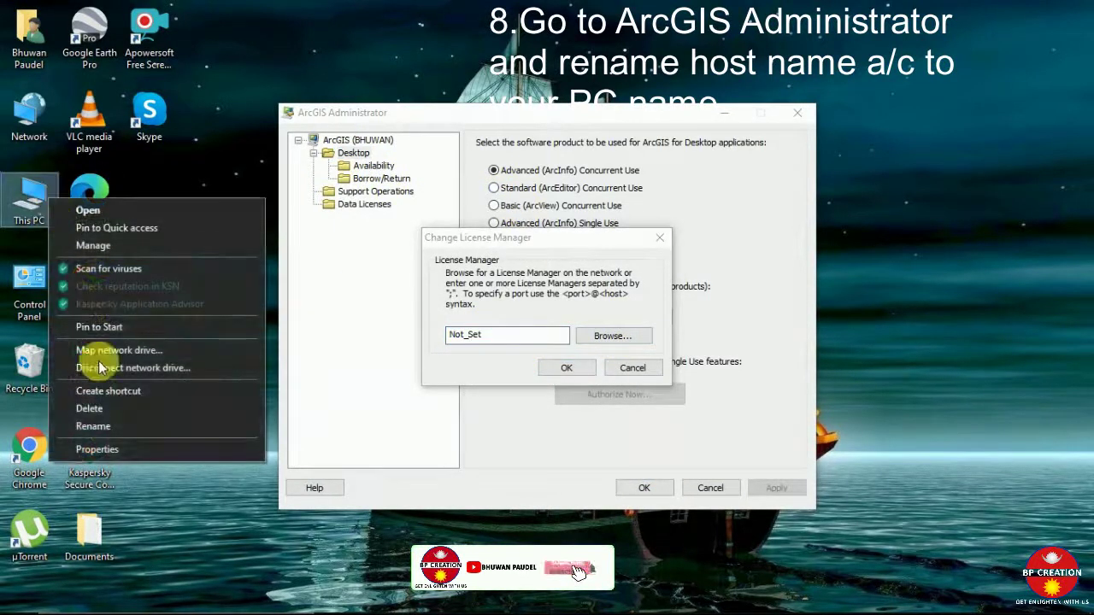
pyautogui.click(108, 446)
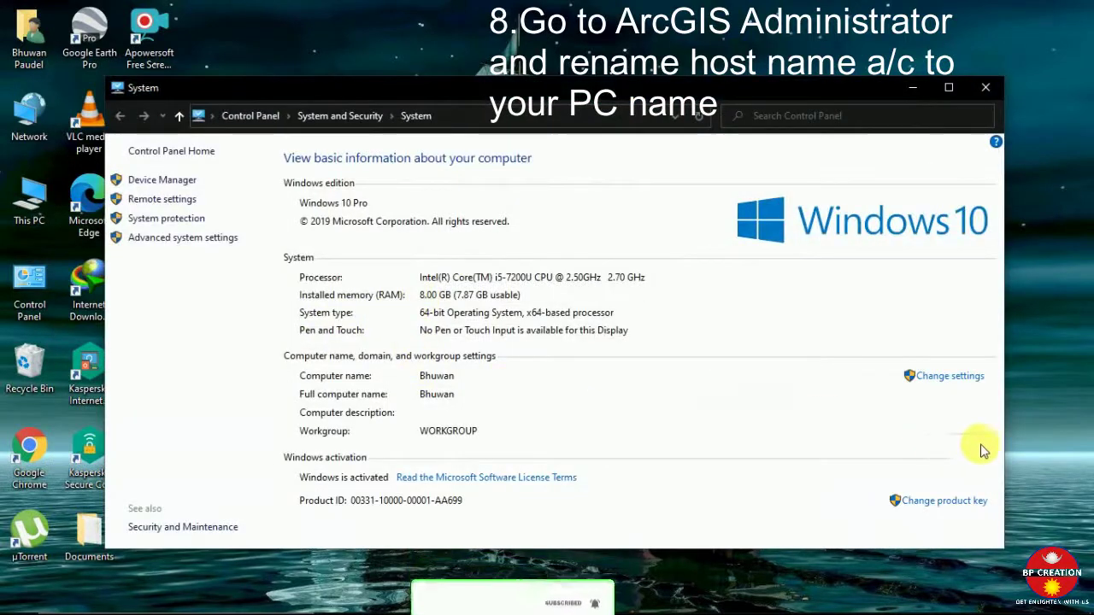
pyautogui.click(949, 378)
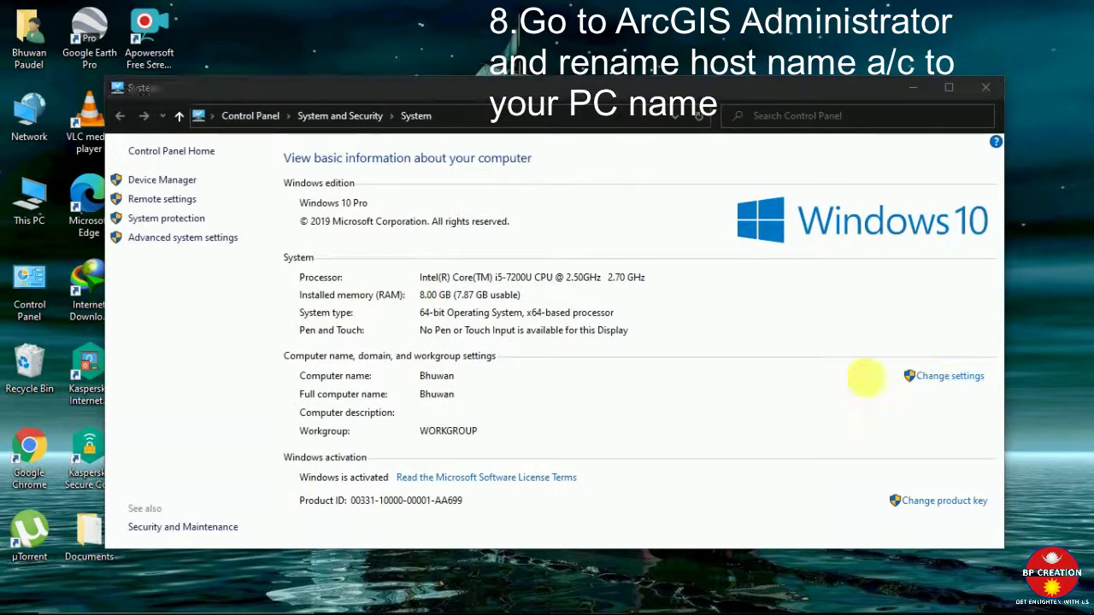
pyautogui.moveTo(256, 229); pyautogui.dragTo(201, 235)
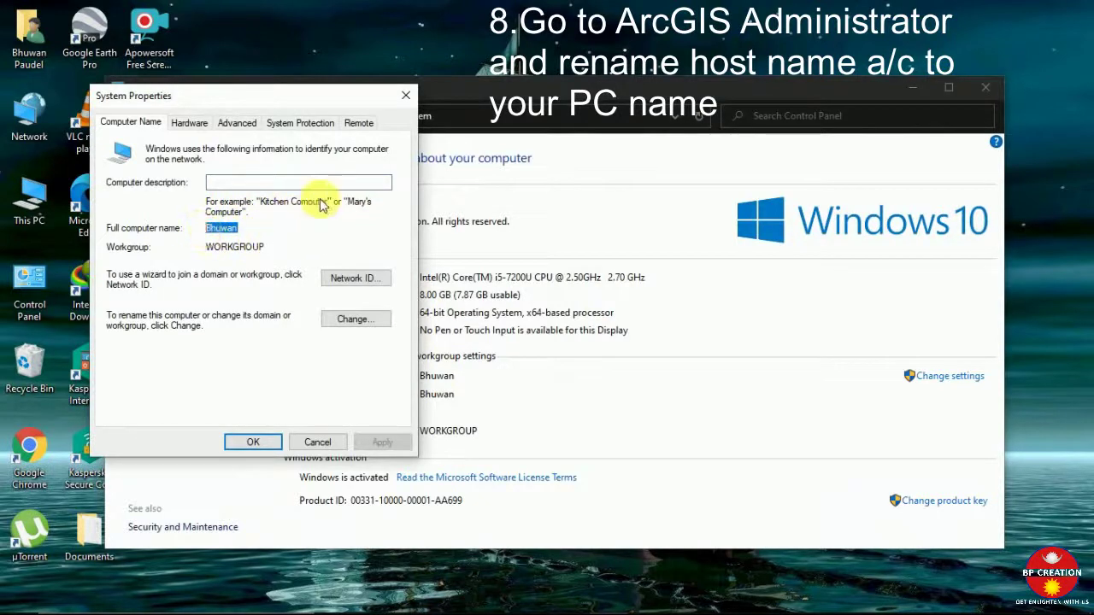
pyautogui.click(411, 95)
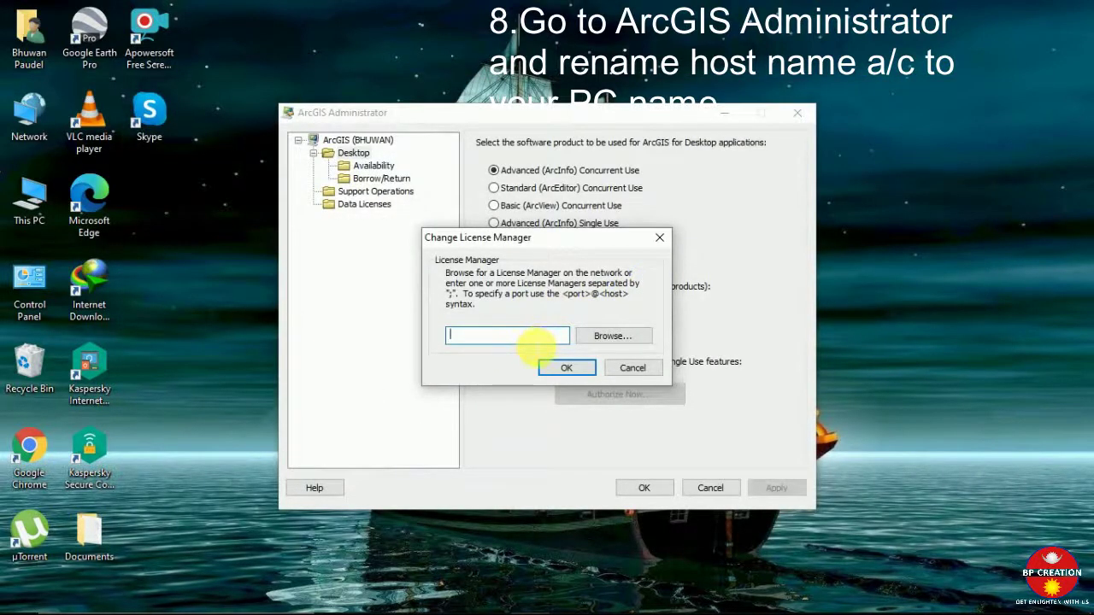
# Step: Check the full computer name in the Windows system properties and close those windows
pyautogui.rightClick(41, 211)
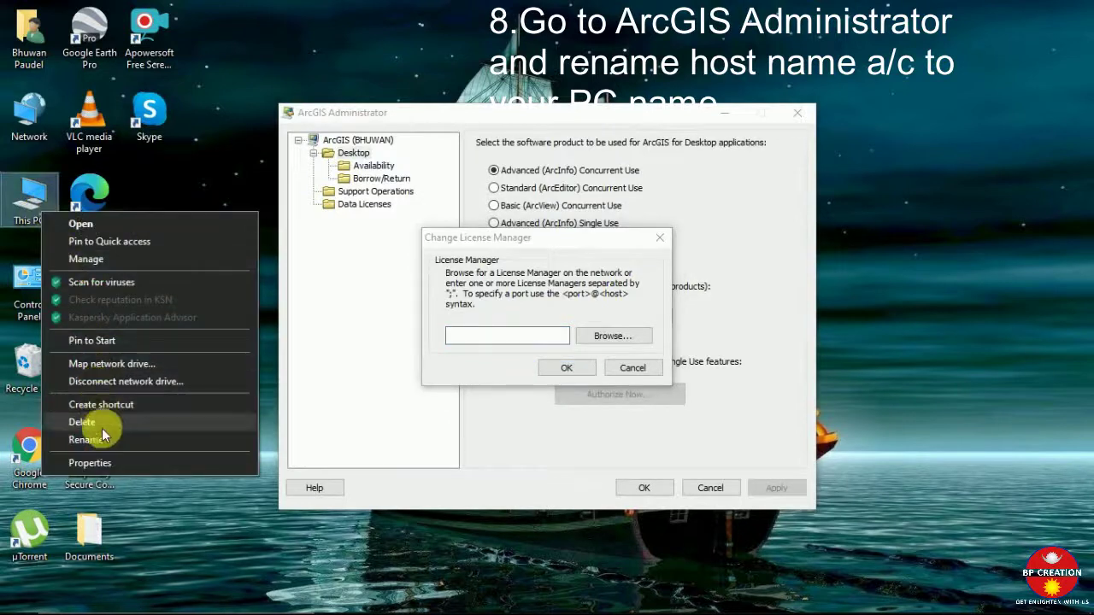
pyautogui.click(106, 456)
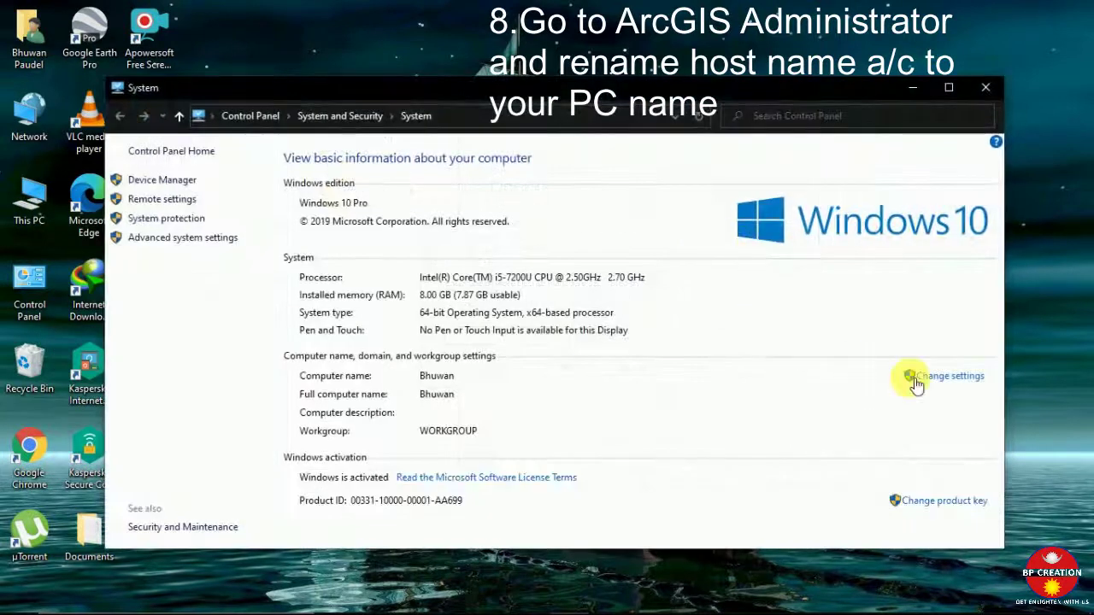
pyautogui.click(915, 380)
pyautogui.moveTo(261, 248); pyautogui.dragTo(215, 247)
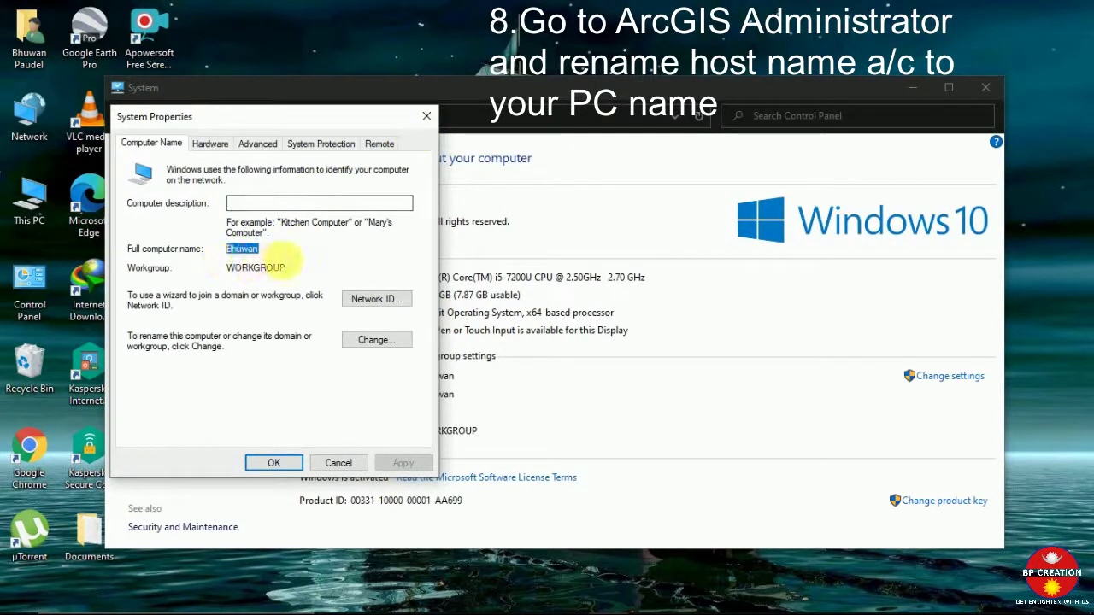
pyautogui.click(426, 115)
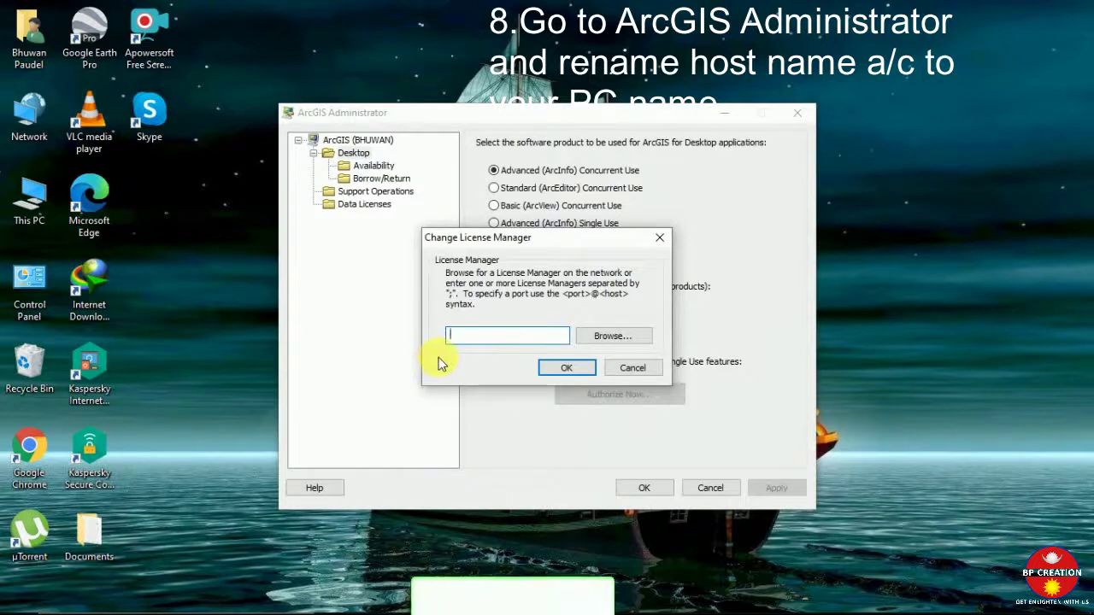
# Step: Enter this computer's name as the License Manager, confirm the change and close ArcGIS Administrator with the setting saved
pyautogui.write('Bhu')
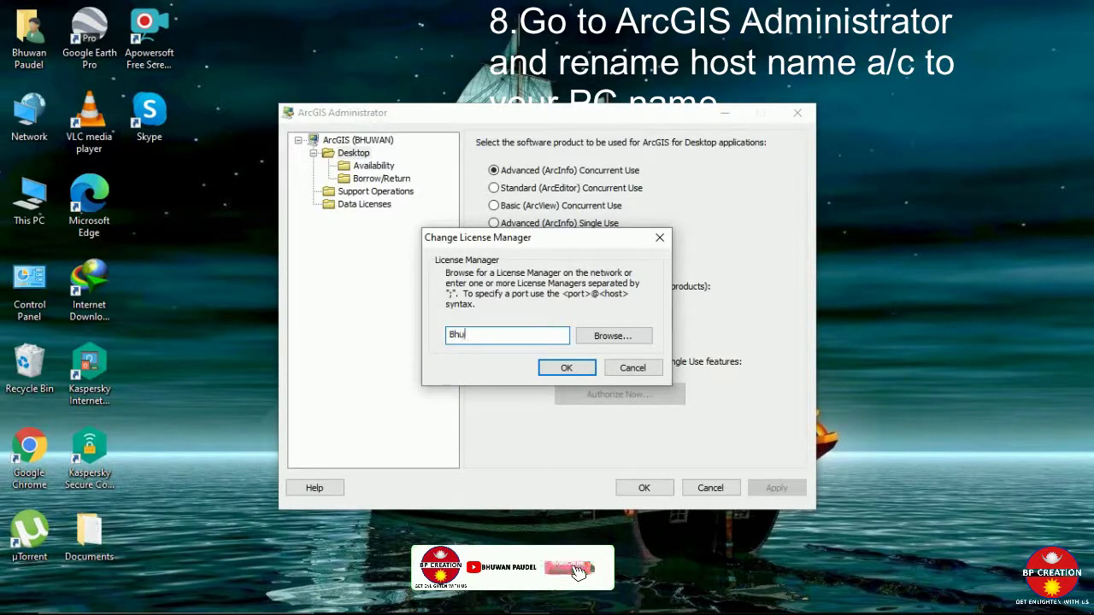
pyautogui.write('wan')
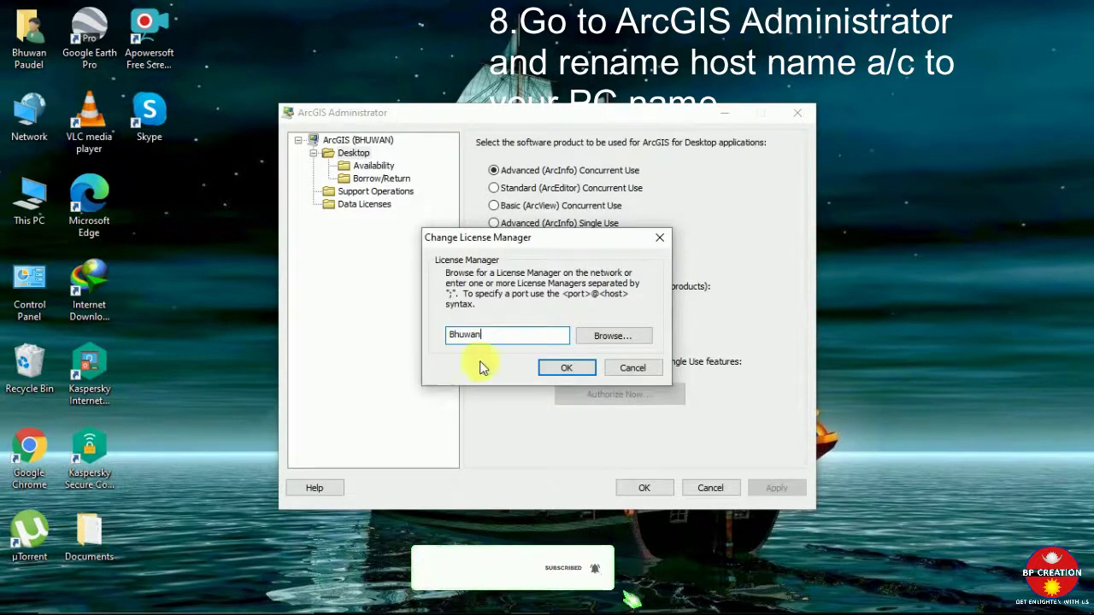
pyautogui.click(572, 369)
pyautogui.click(772, 489)
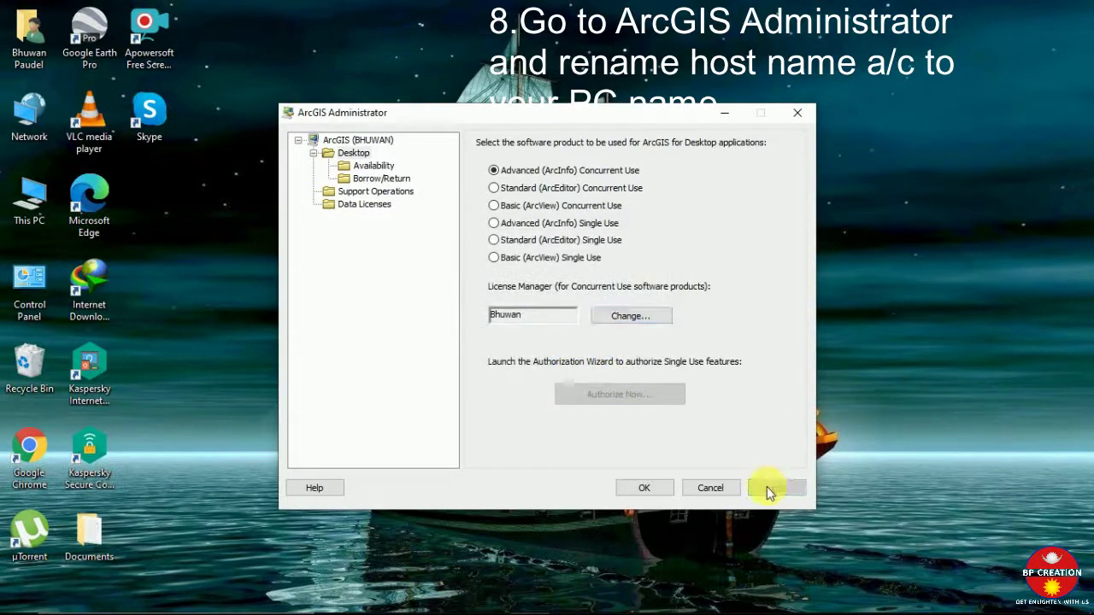
pyautogui.click(644, 488)
pyautogui.rightClick(521, 198)
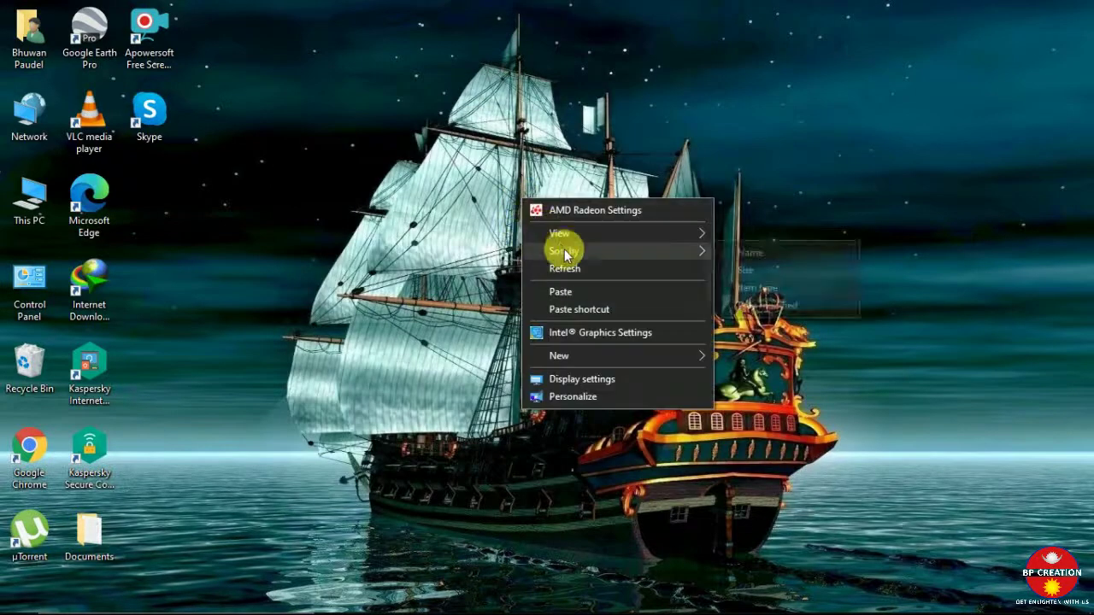
pyautogui.click(578, 280)
pyautogui.rightClick(585, 274)
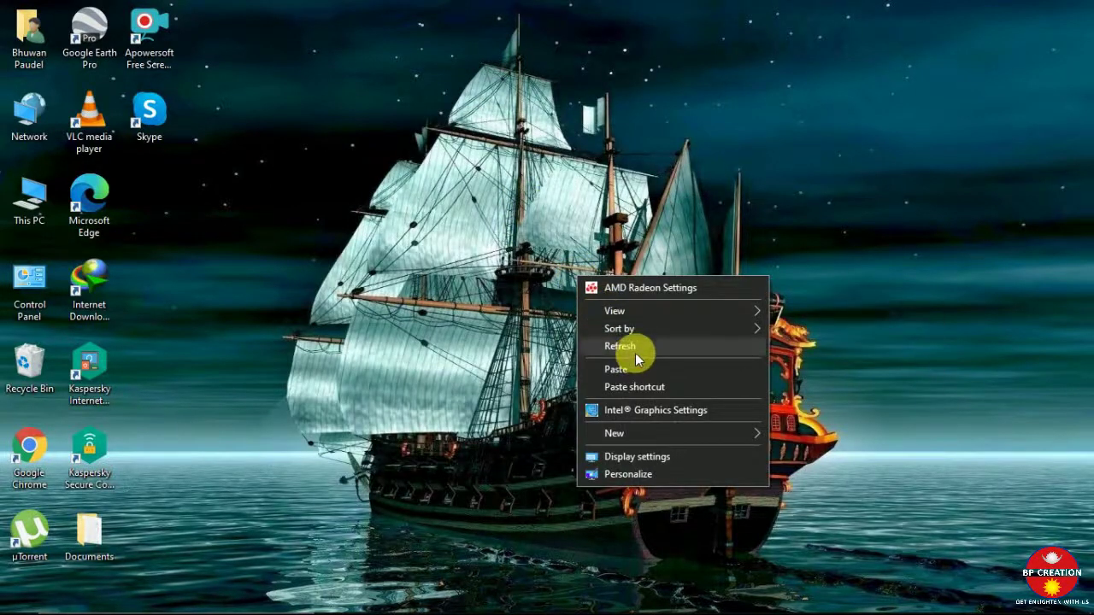
pyautogui.click(630, 350)
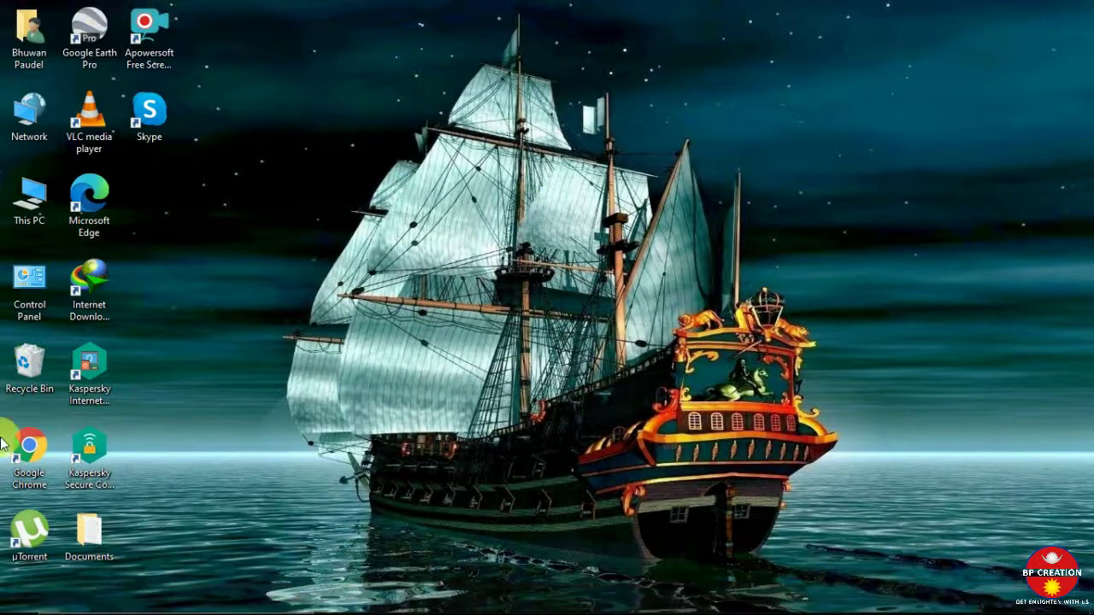
# Step: Launch ArcMap 10.2.2 from the installed ArcGIS programs and start a Blank Map in a maximized window
pyautogui.moveTo(875, 591)
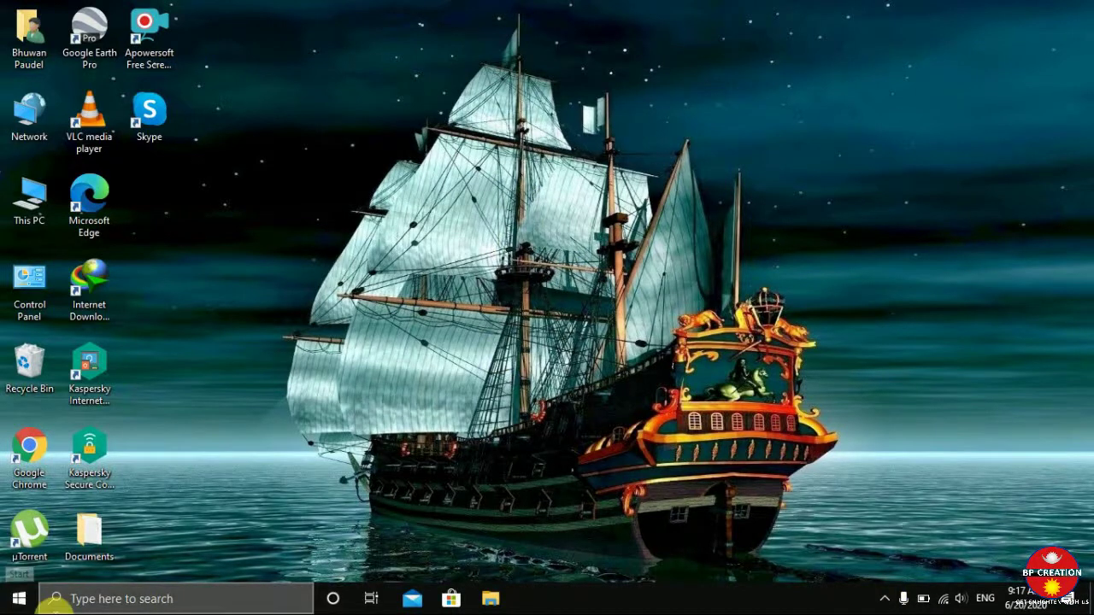
pyautogui.click(16, 608)
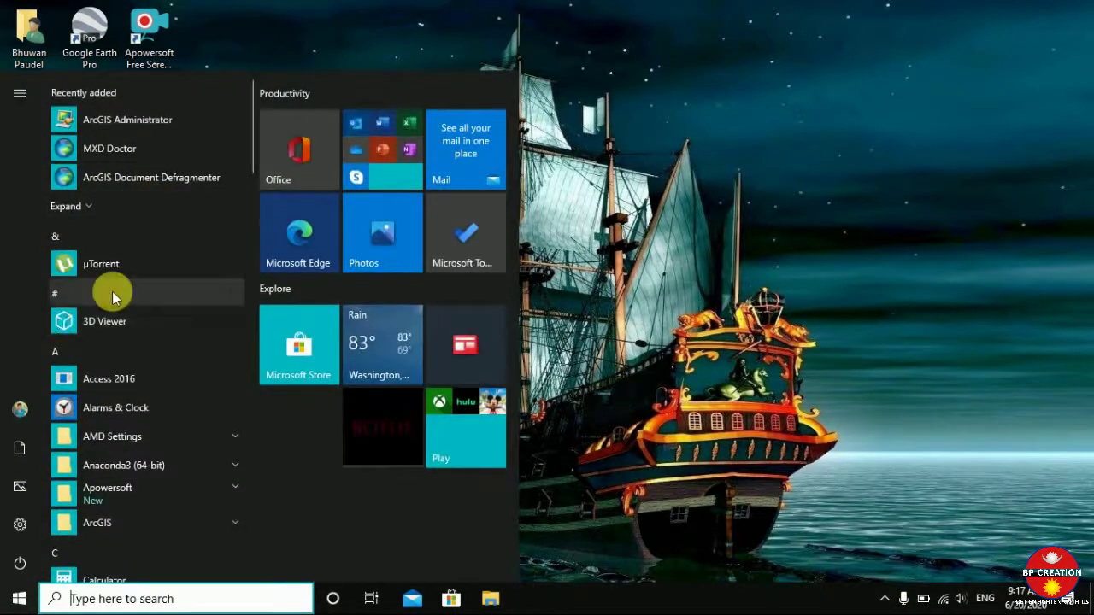
pyautogui.scroll(-1, 136, 325)
pyautogui.scroll(-2, 145, 338)
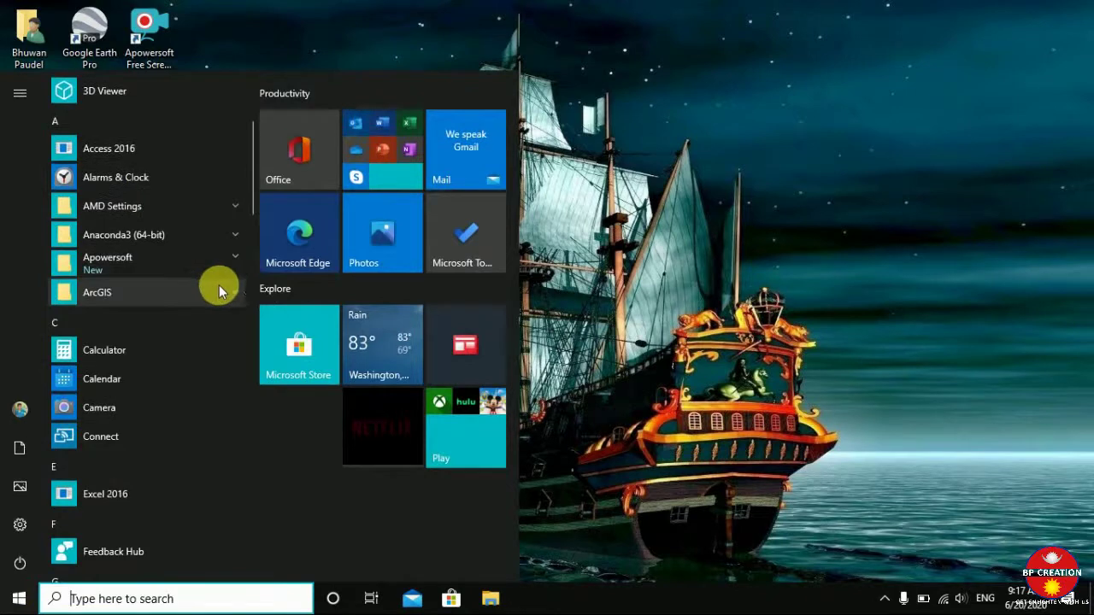
pyautogui.click(228, 290)
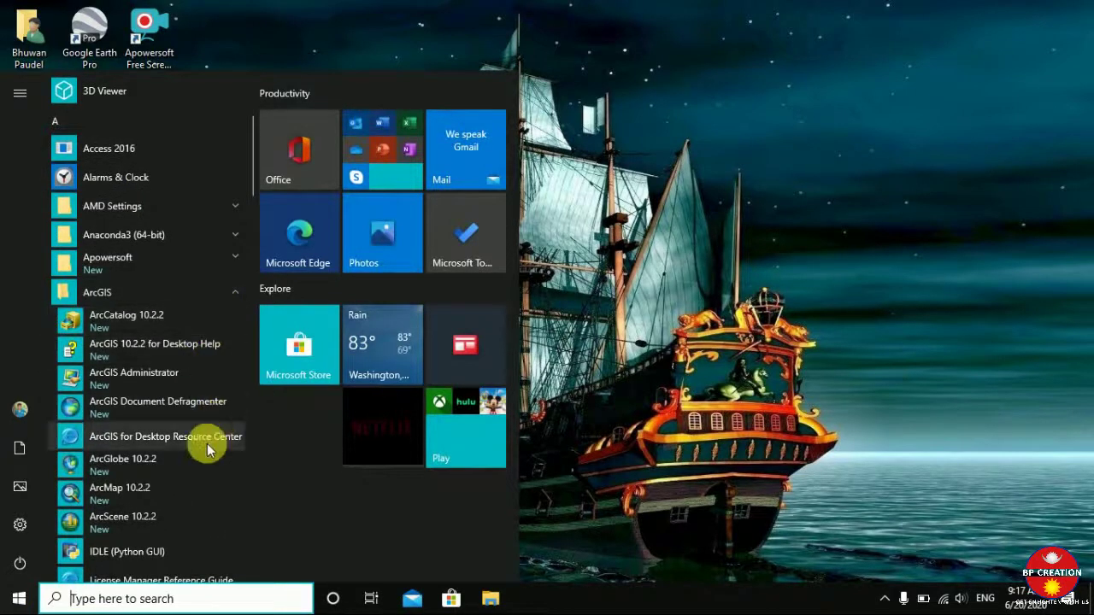
pyautogui.scroll(-1, 201, 457)
pyautogui.click(147, 419)
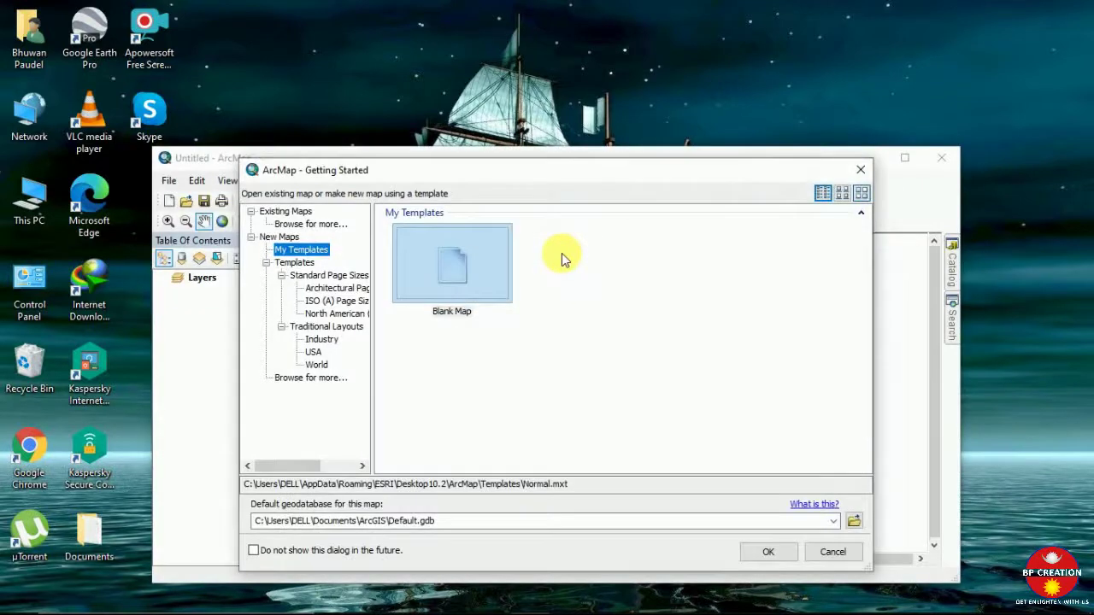
pyautogui.click(904, 162)
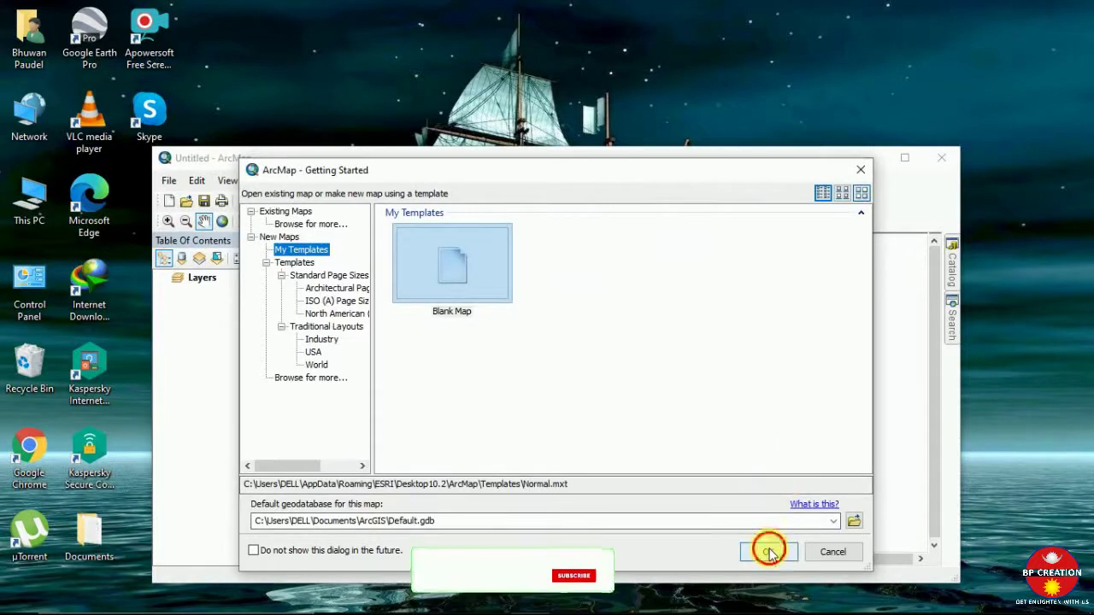
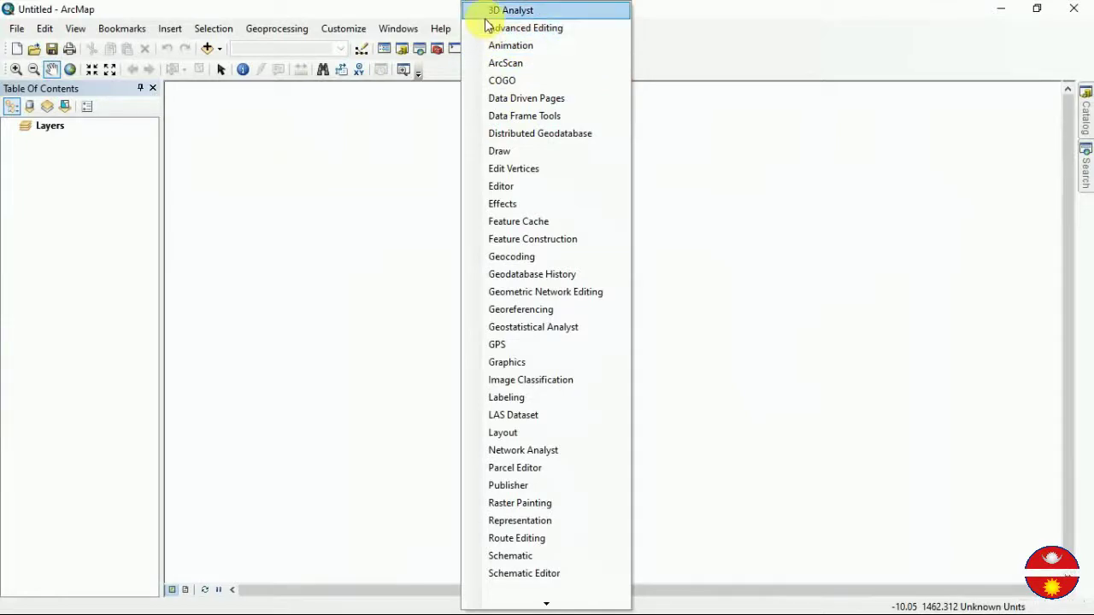
# Step: Show the Draw, Edit Vertices and Editor toolbars in ArcMap
pyautogui.click(479, 152)
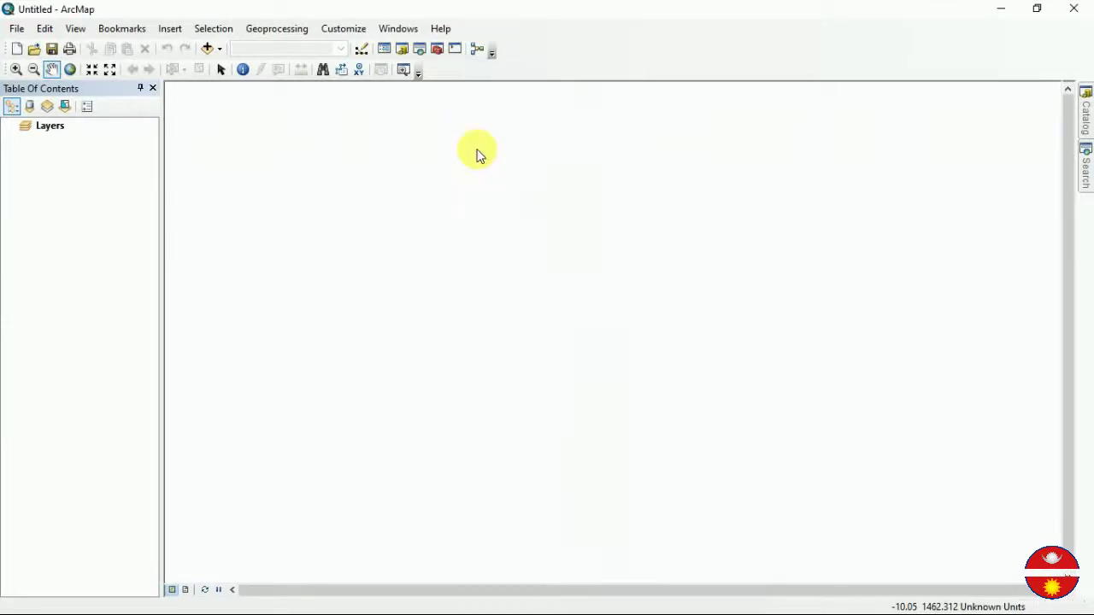
pyautogui.rightClick(469, 64)
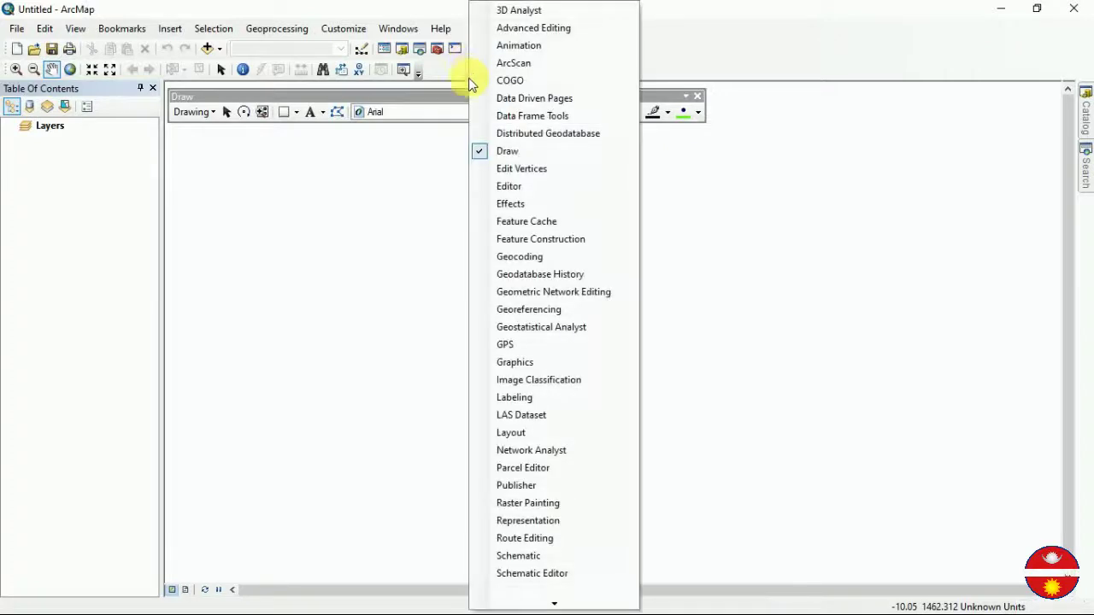
pyautogui.click(484, 168)
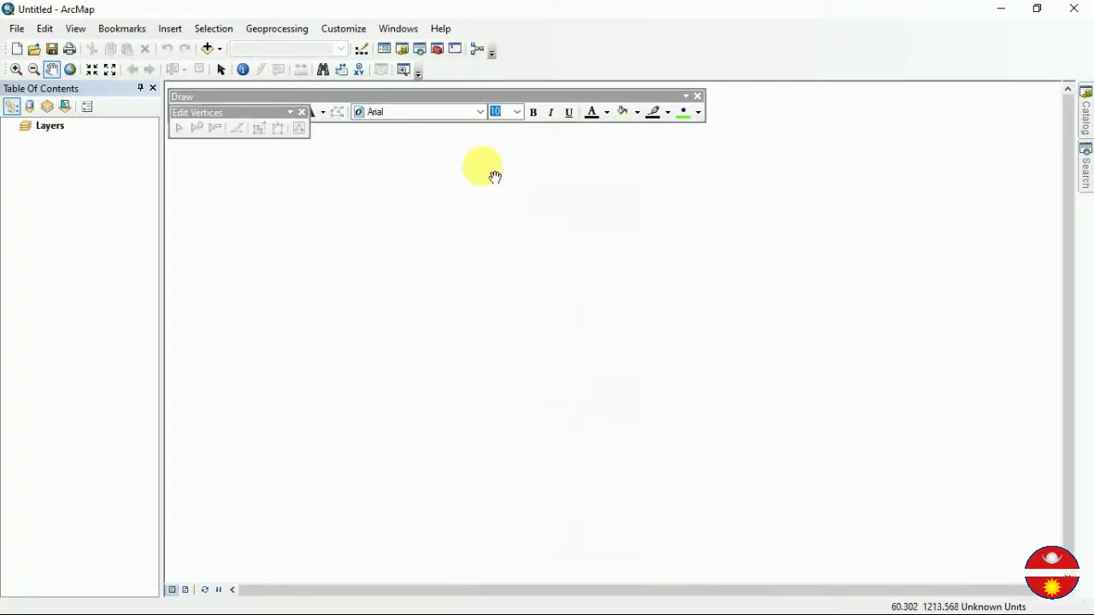
pyautogui.rightClick(513, 51)
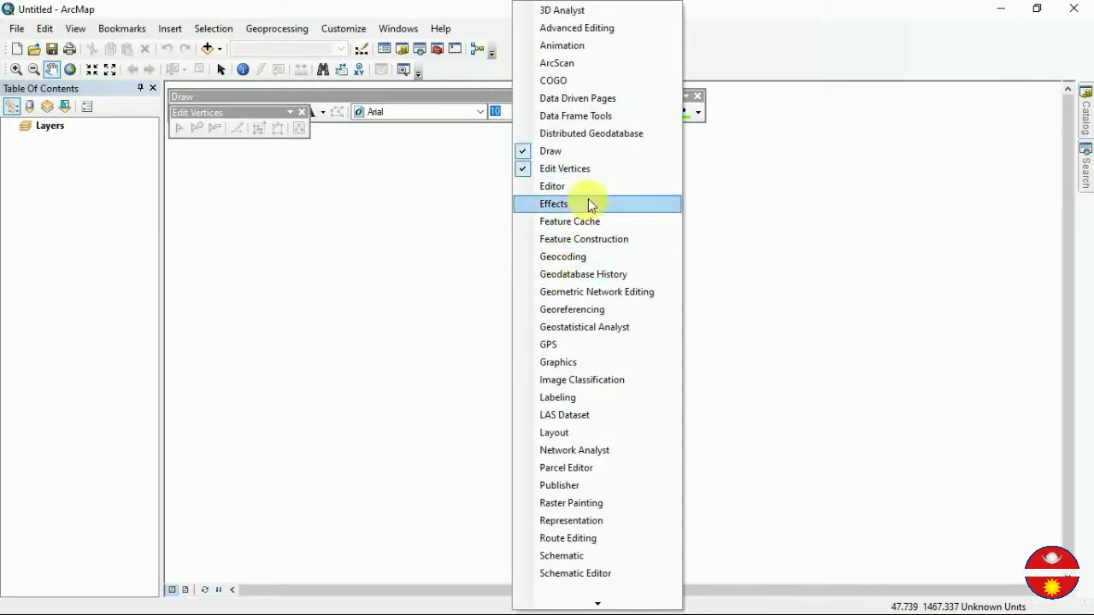
pyautogui.click(549, 186)
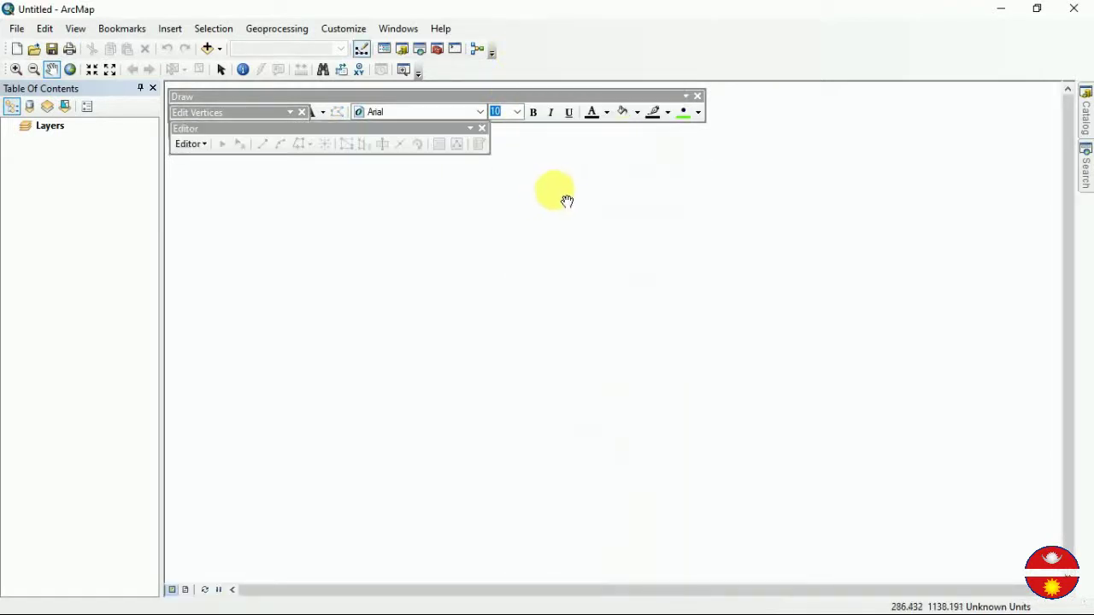
# Step: Turn on the Image Classification and Georeferencing toolbars
pyautogui.rightClick(567, 201)
pyautogui.rightClick(574, 38)
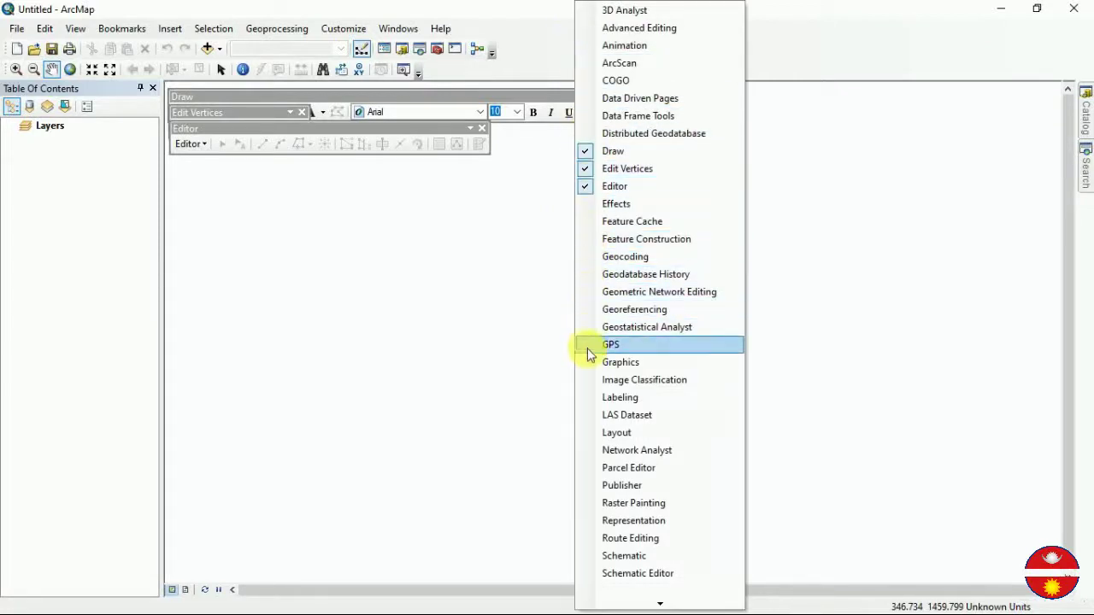
pyautogui.click(587, 376)
pyautogui.rightClick(544, 142)
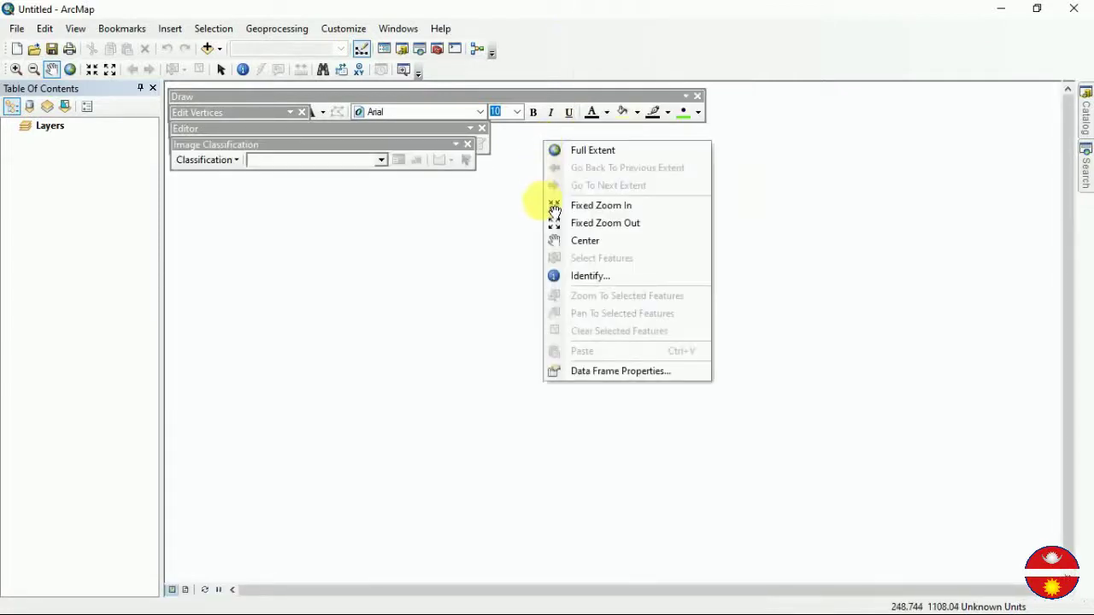
pyautogui.rightClick(547, 54)
pyautogui.rightClick(547, 54)
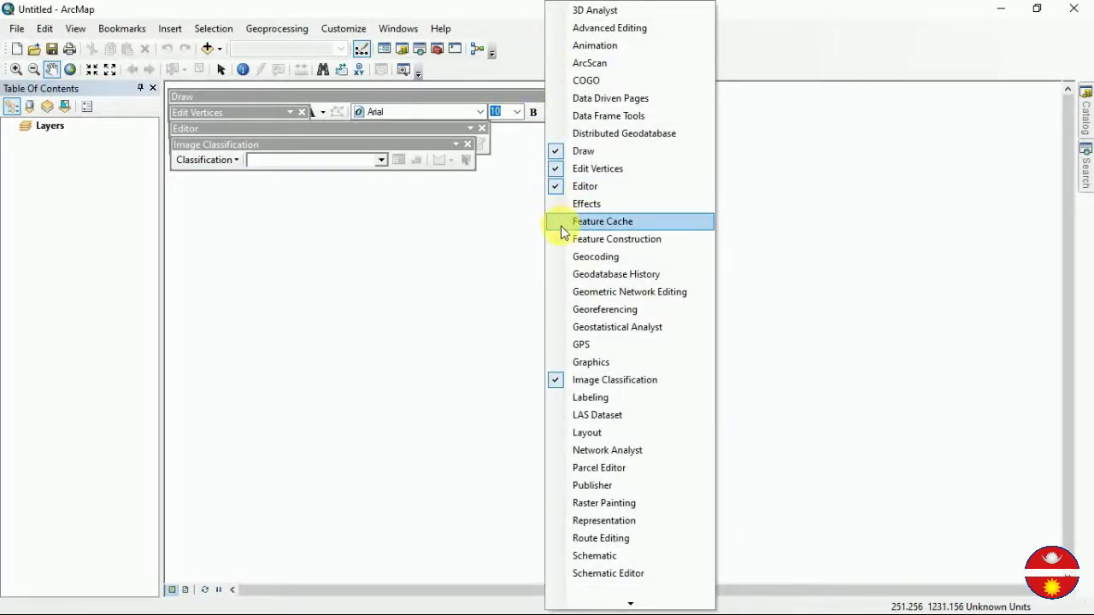
pyautogui.click(559, 311)
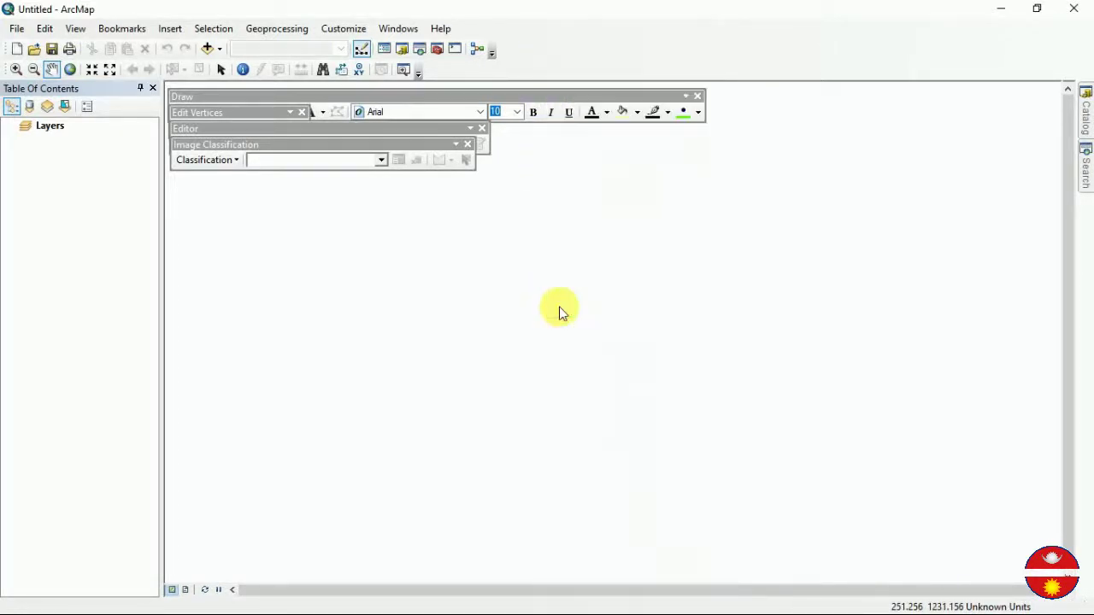
# Step: Add the Layout and Snapping toolbars to the ArcMap window
pyautogui.rightClick(555, 57)
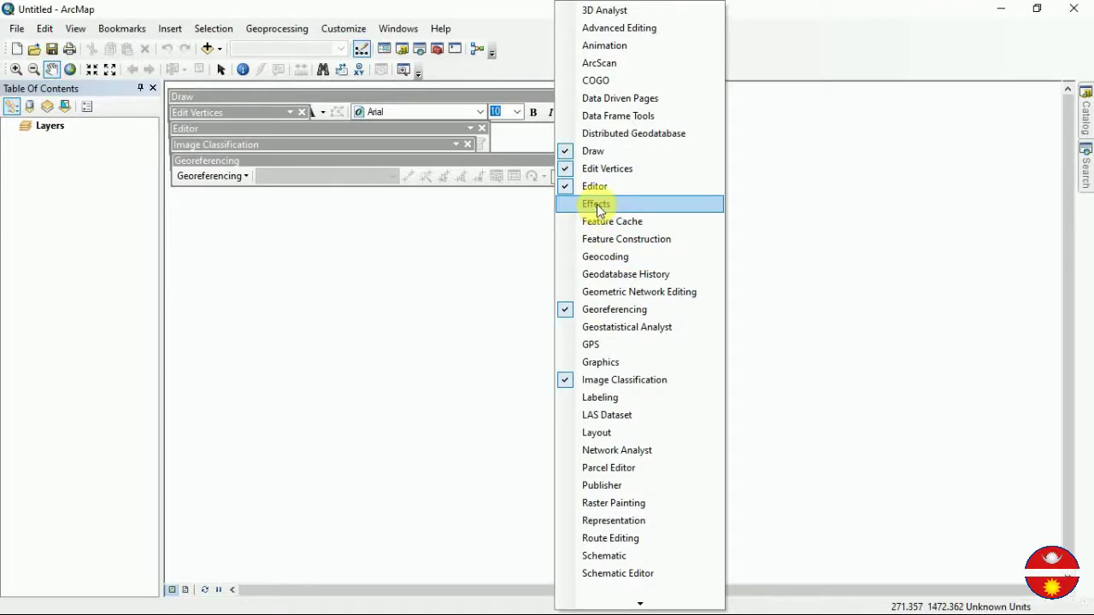
pyautogui.click(564, 432)
pyautogui.rightClick(607, 272)
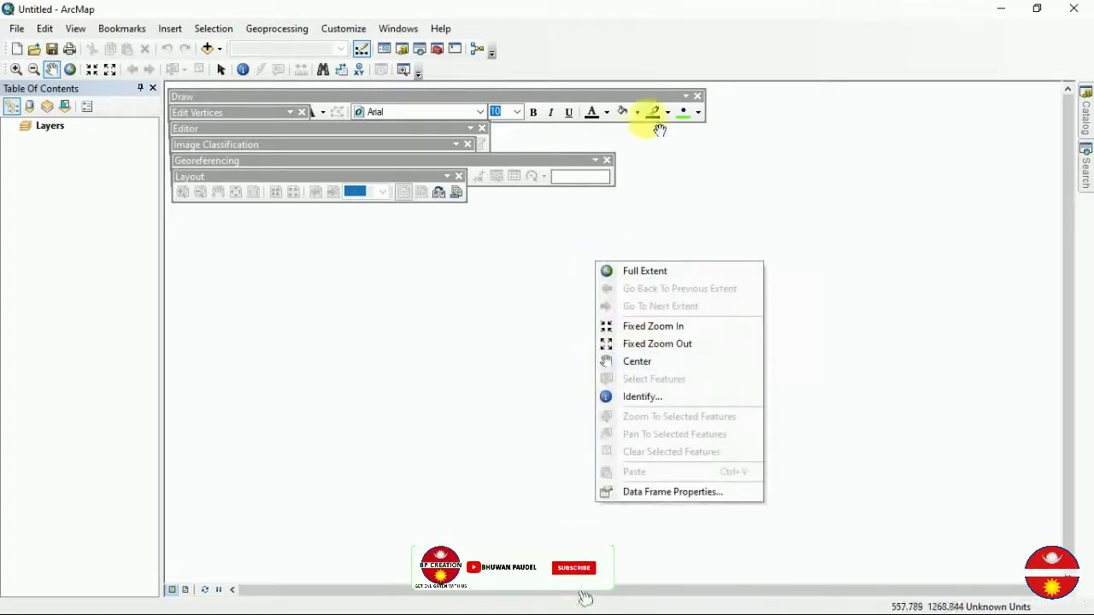
pyautogui.rightClick(535, 65)
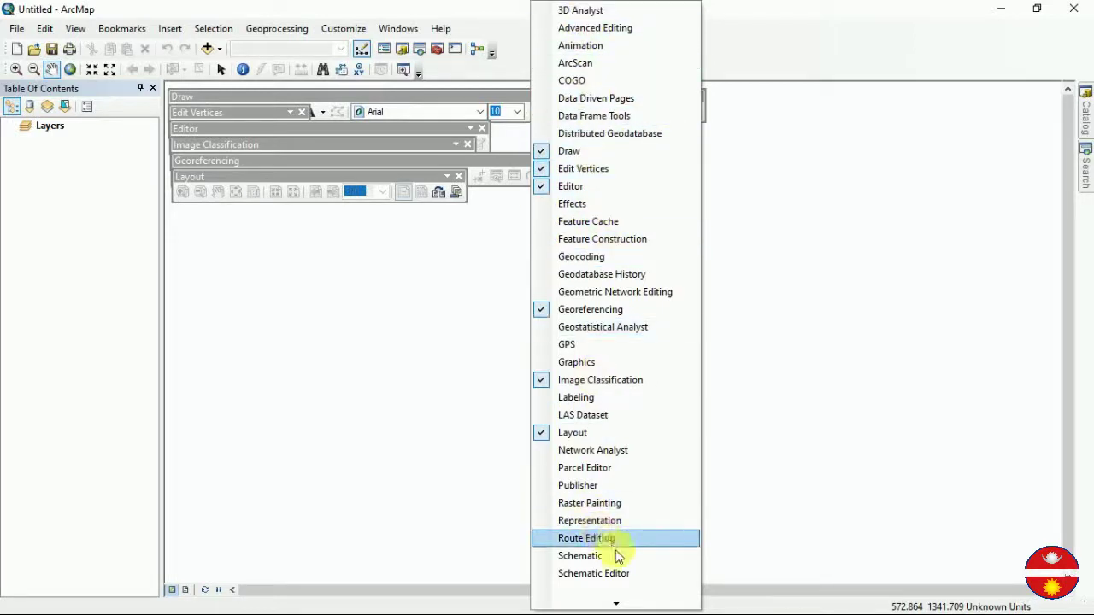
pyautogui.moveTo(615, 603)
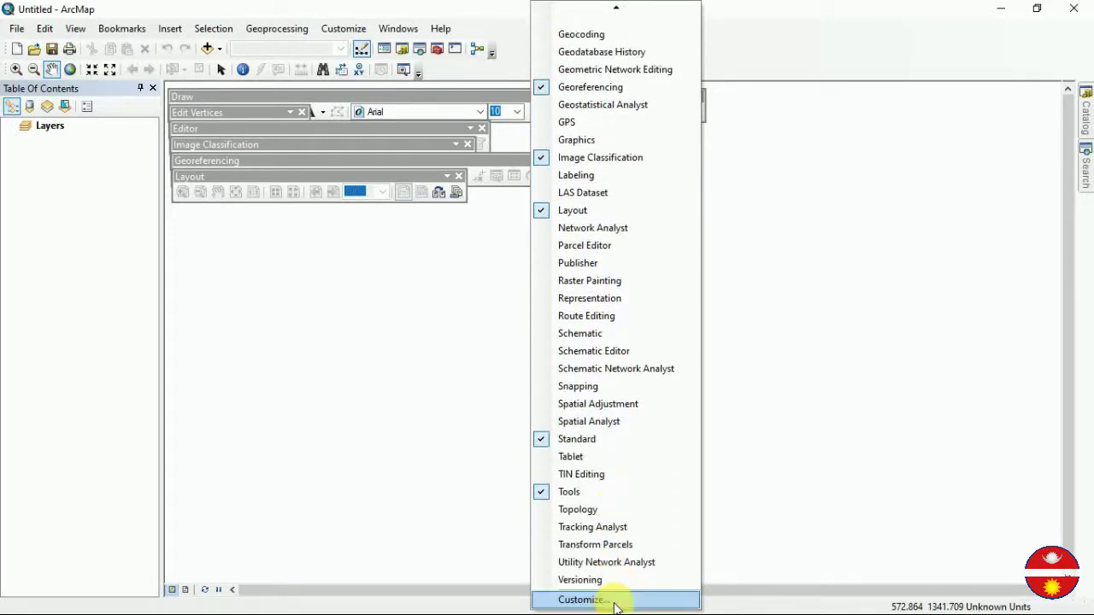
pyautogui.click(547, 389)
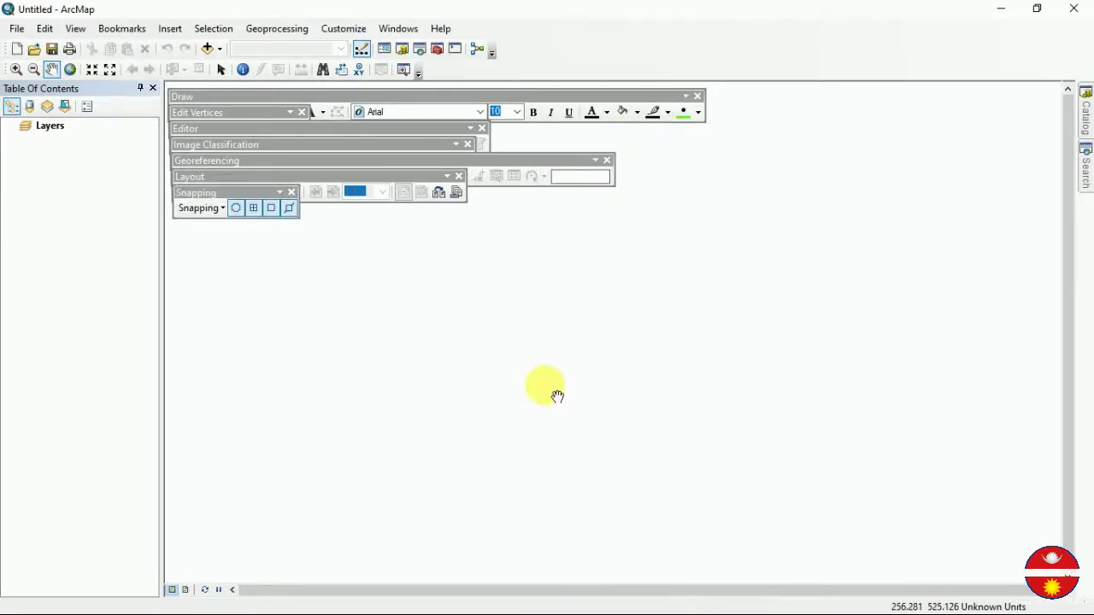
# Step: Turn on the GPS toolbar in ArcMap and look through the rest of the available toolbars
pyautogui.rightClick(502, 73)
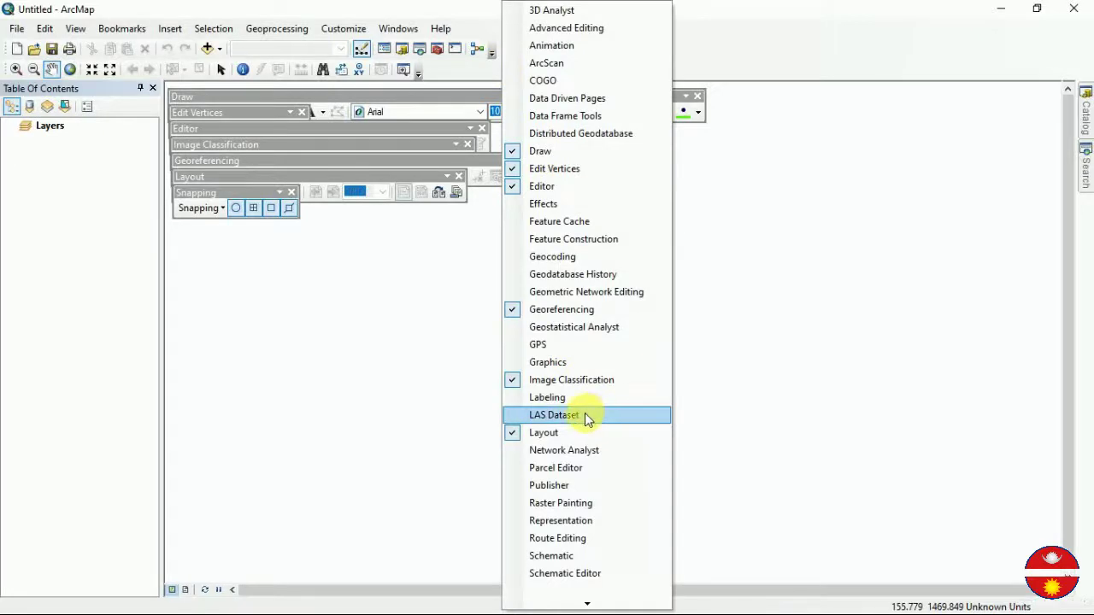
pyautogui.click(525, 346)
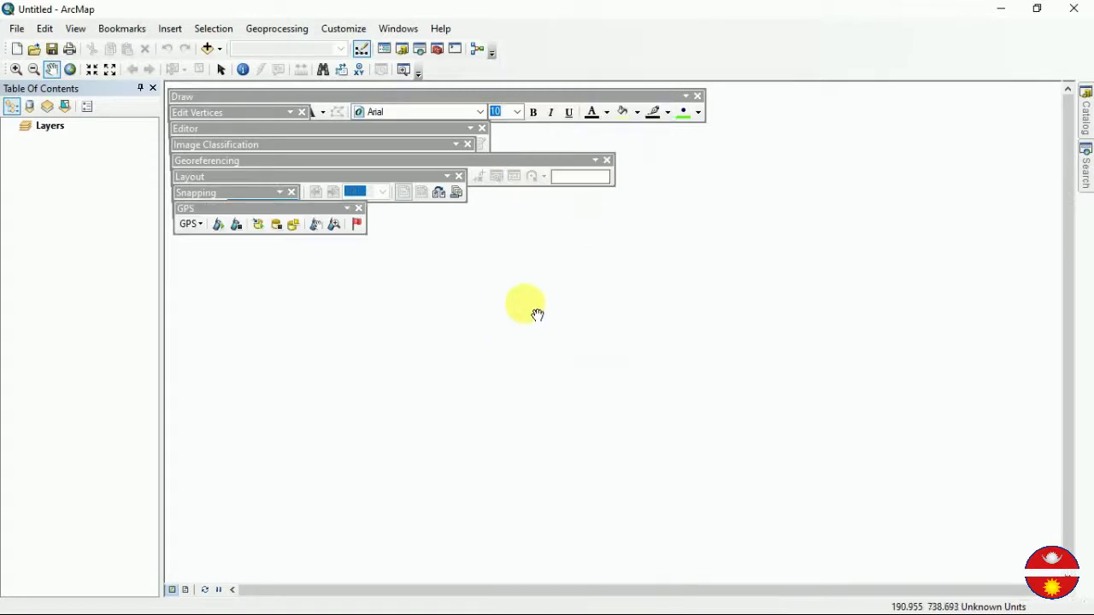
pyautogui.rightClick(536, 47)
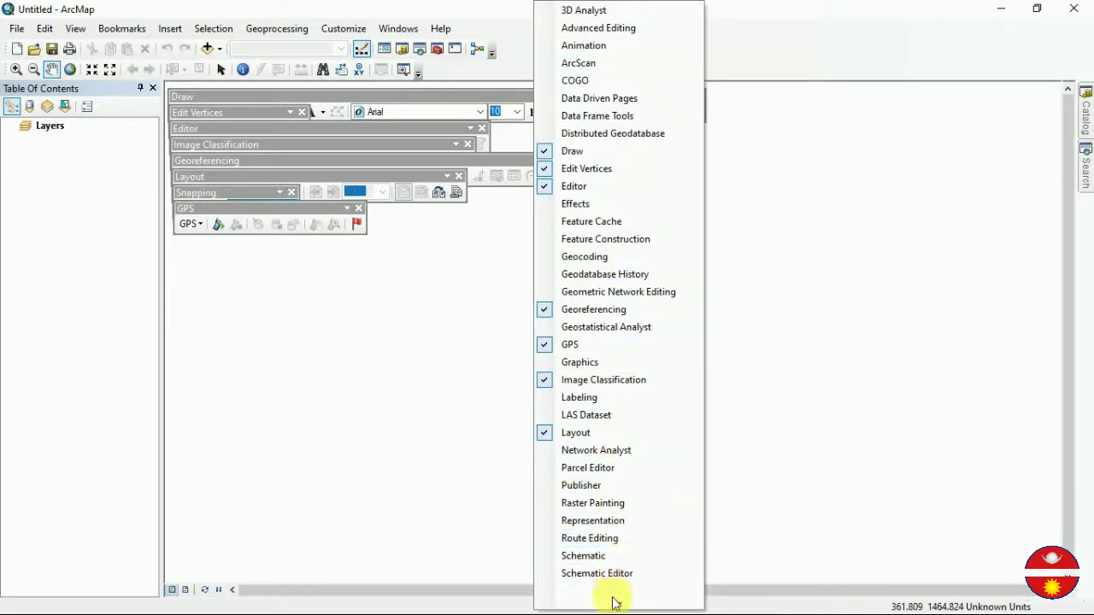
pyautogui.moveTo(617, 602)
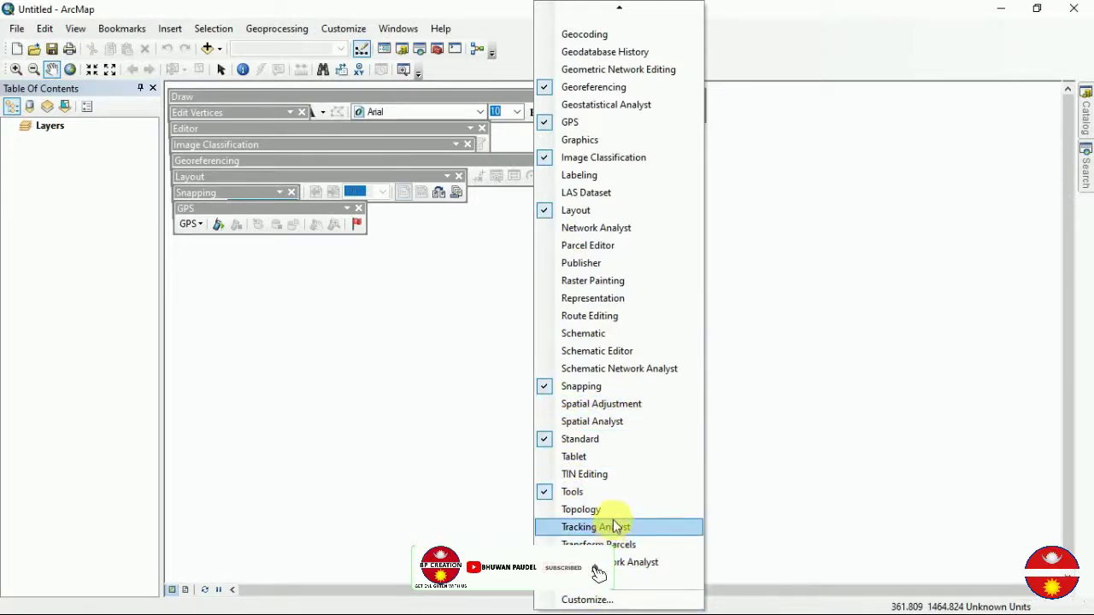
pyautogui.click(745, 341)
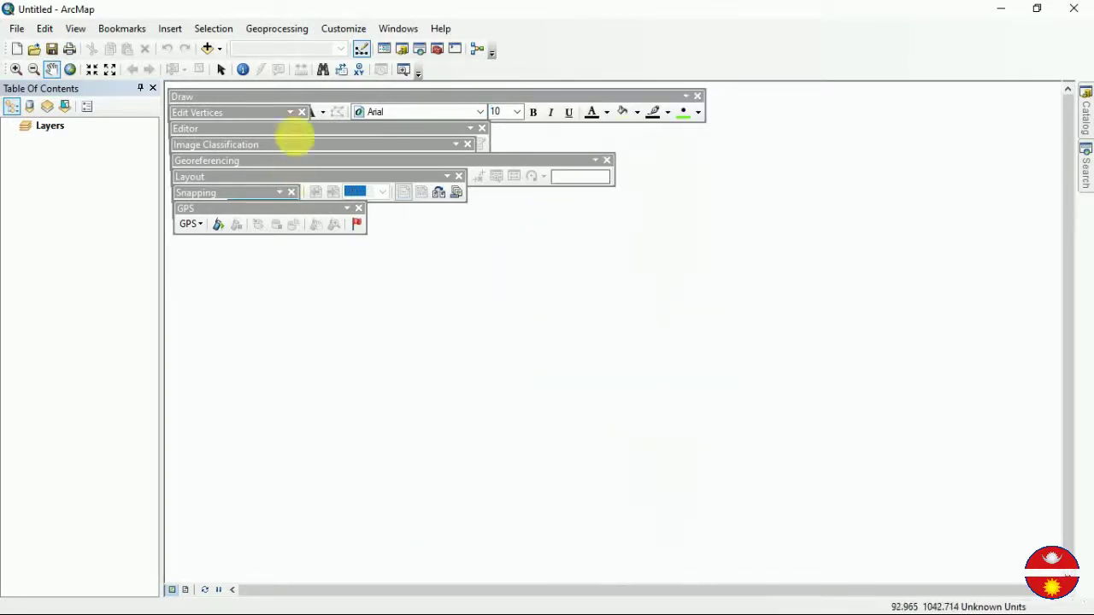
# Step: Dock the Draw toolbar beside Standard, Editor beside Tools, and Georeferencing and Image Classification together in a third row above the map
pyautogui.moveTo(431, 100); pyautogui.dragTo(583, 61)
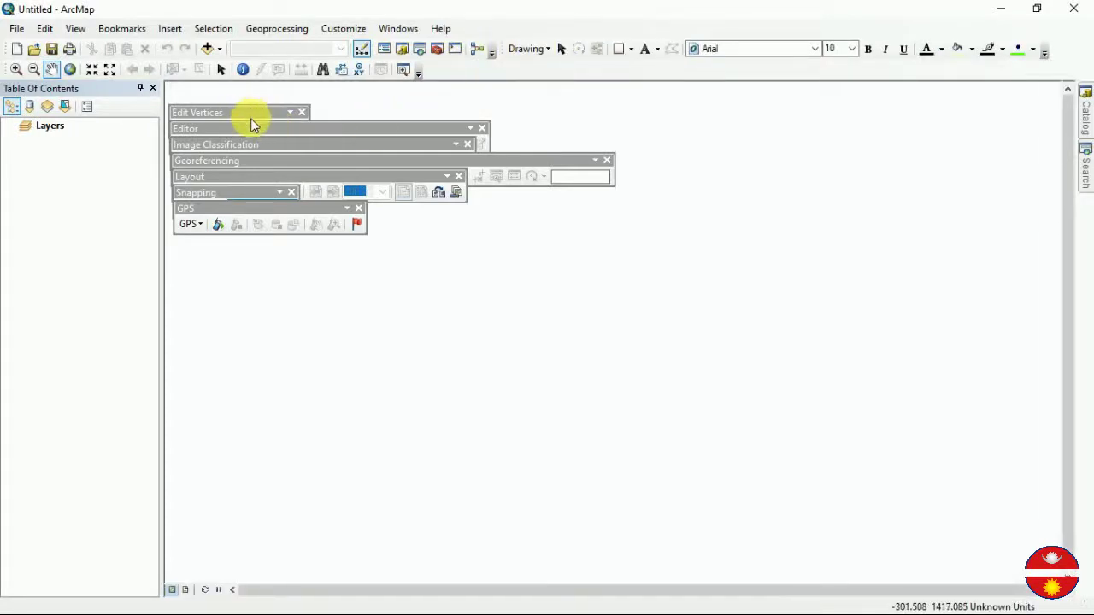
pyautogui.moveTo(254, 130); pyautogui.dragTo(461, 76)
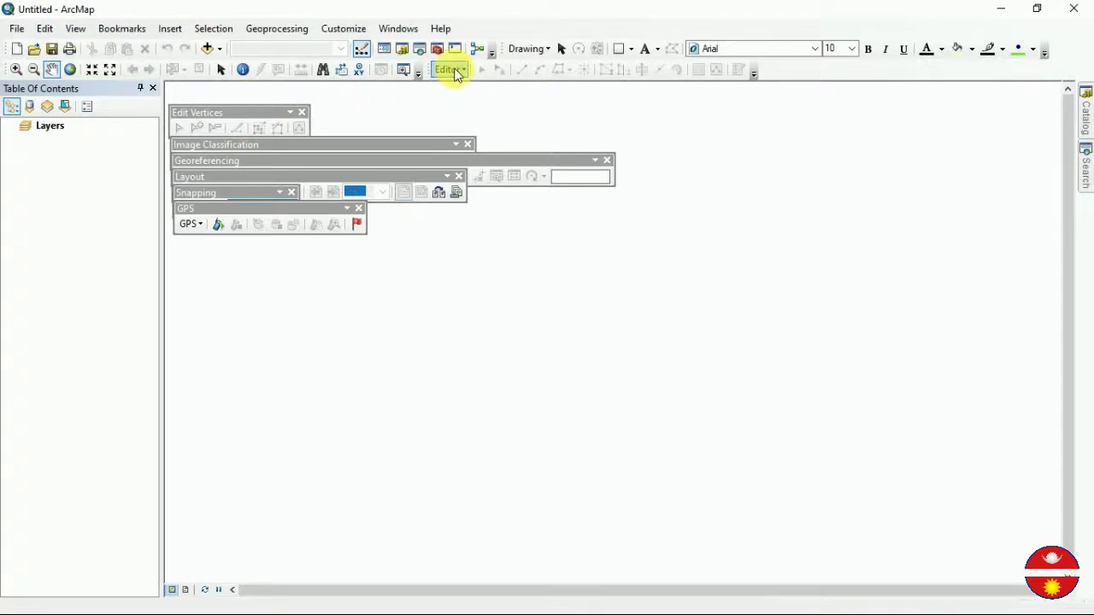
pyautogui.moveTo(299, 146); pyautogui.dragTo(672, 93)
pyautogui.moveTo(435, 162); pyautogui.dragTo(90, 93)
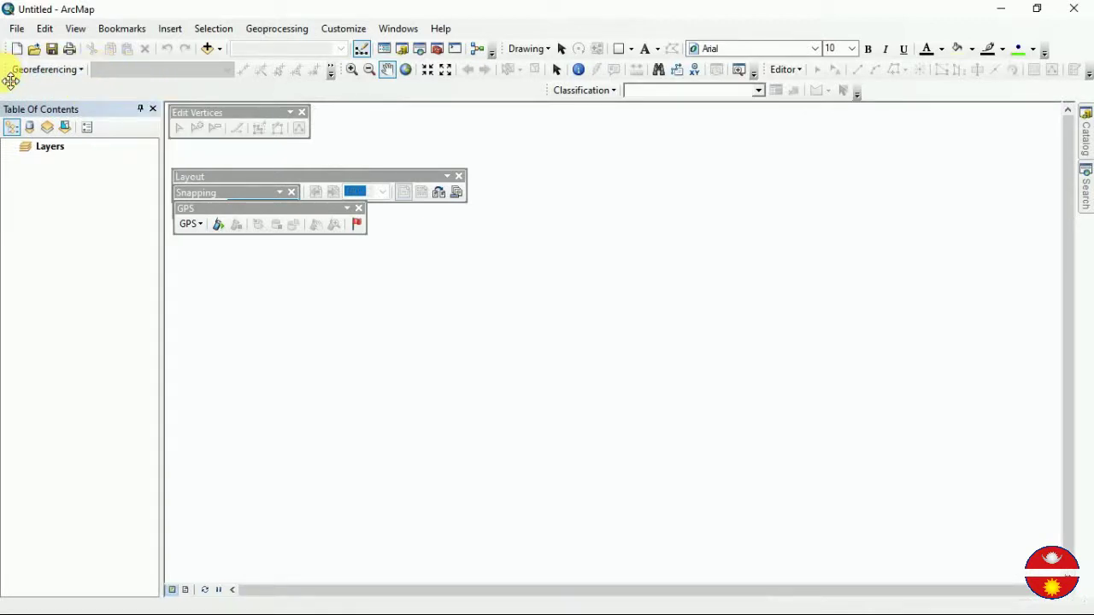
pyautogui.moveTo(10, 80); pyautogui.dragTo(8, 92)
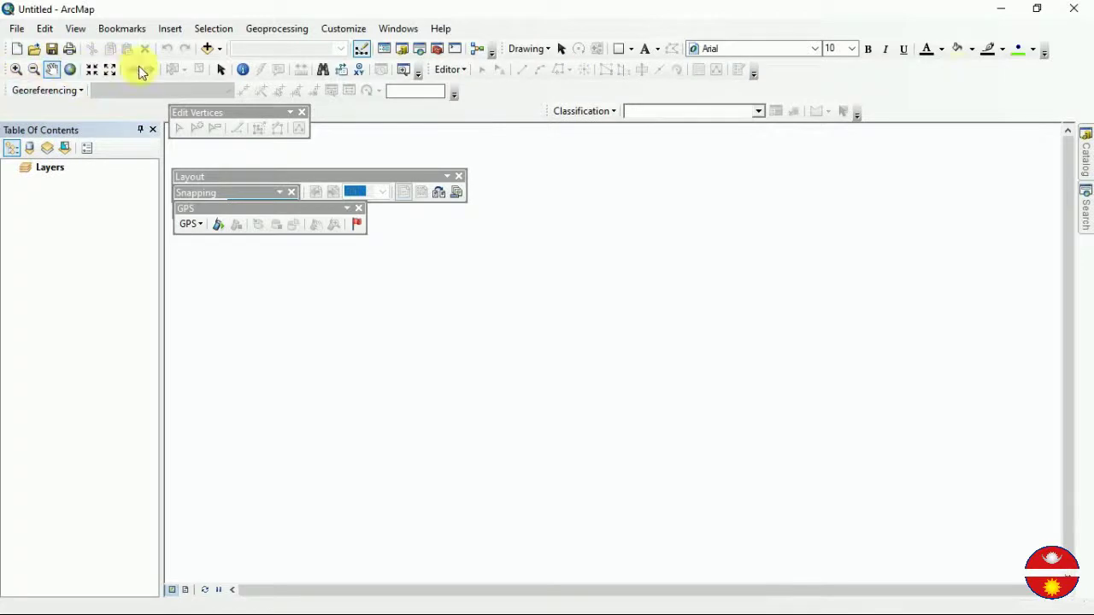
pyautogui.moveTo(553, 118); pyautogui.dragTo(454, 88)
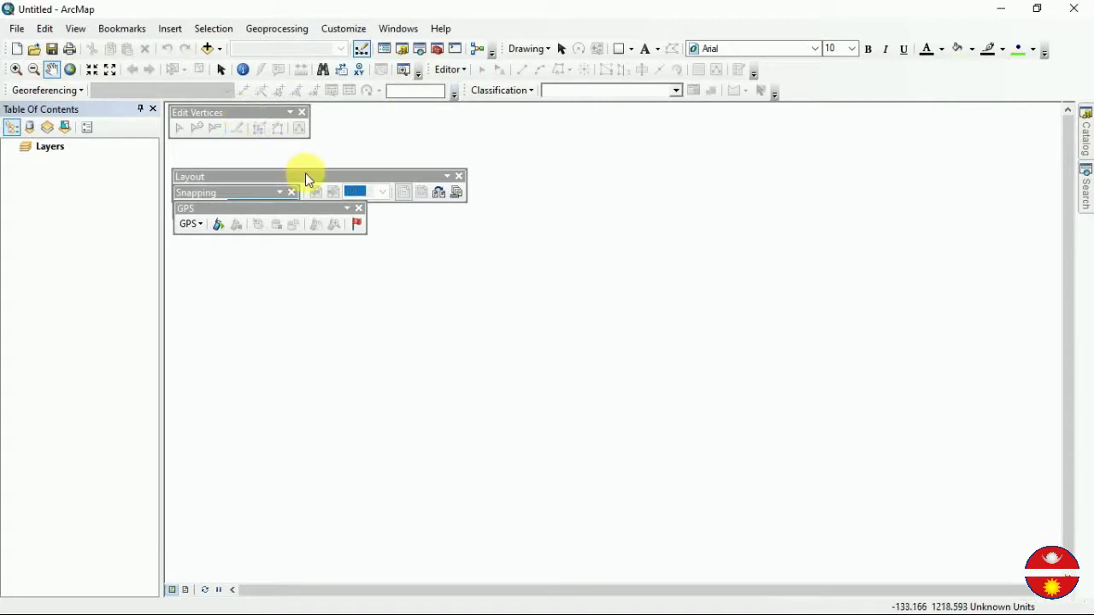
# Step: Dock Layout after Image Classification, Edit Vertices and GPS in the Editor row, and Snapping below the map
pyautogui.moveTo(308, 178); pyautogui.dragTo(793, 101)
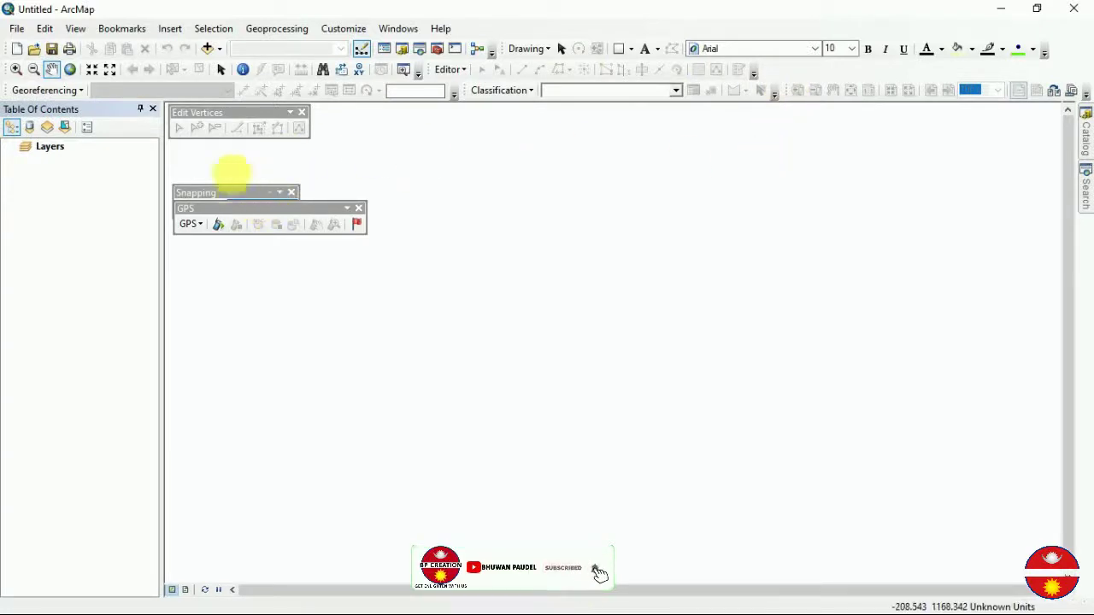
pyautogui.moveTo(239, 112); pyautogui.dragTo(806, 80)
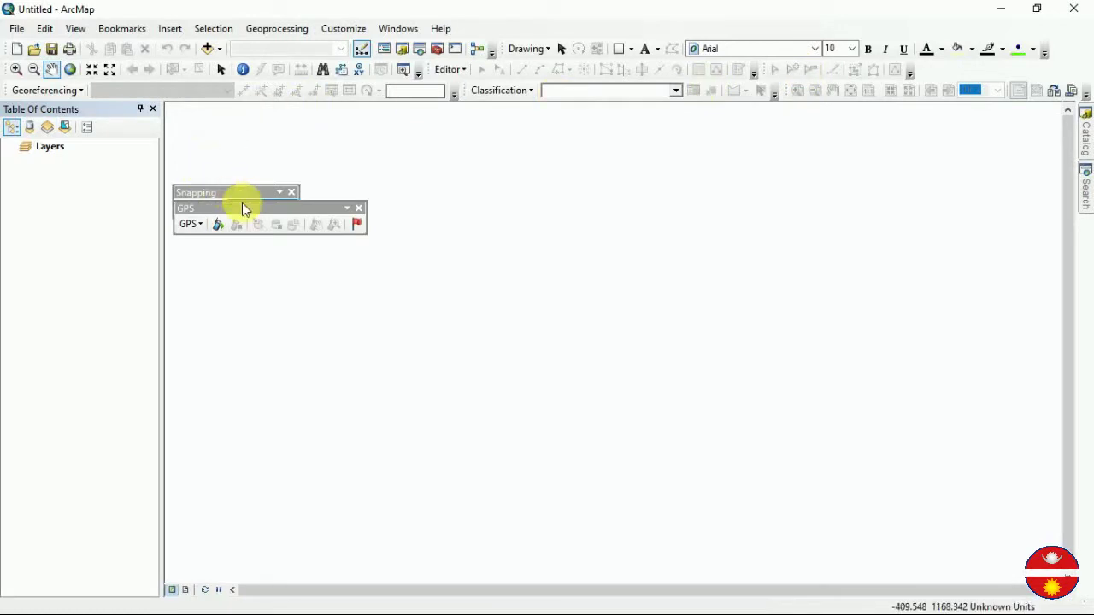
pyautogui.moveTo(243, 209); pyautogui.dragTo(946, 73)
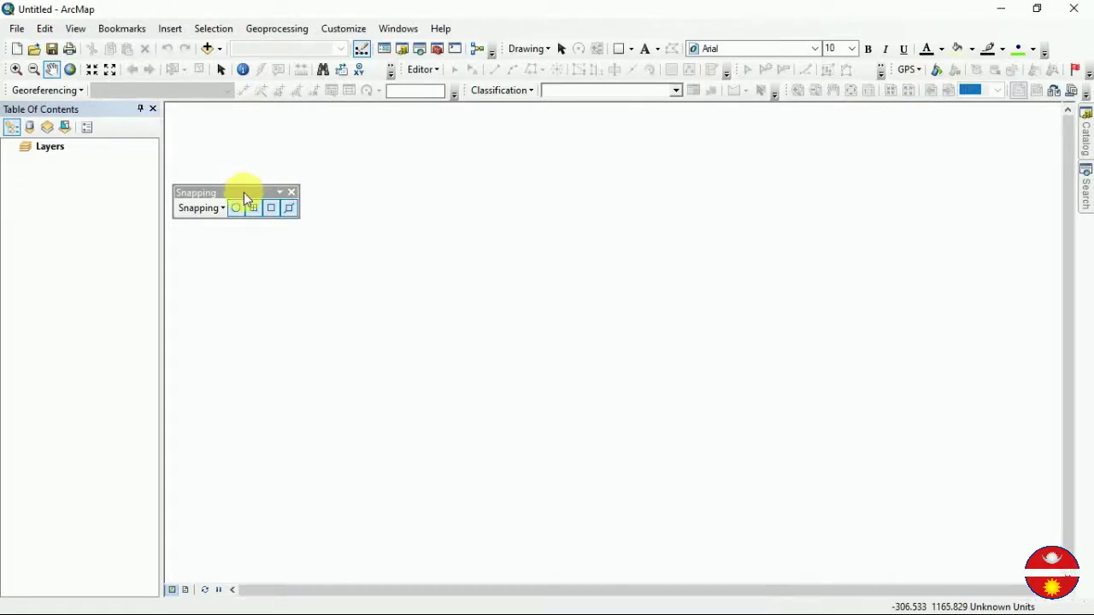
pyautogui.moveTo(243, 199); pyautogui.dragTo(763, 609)
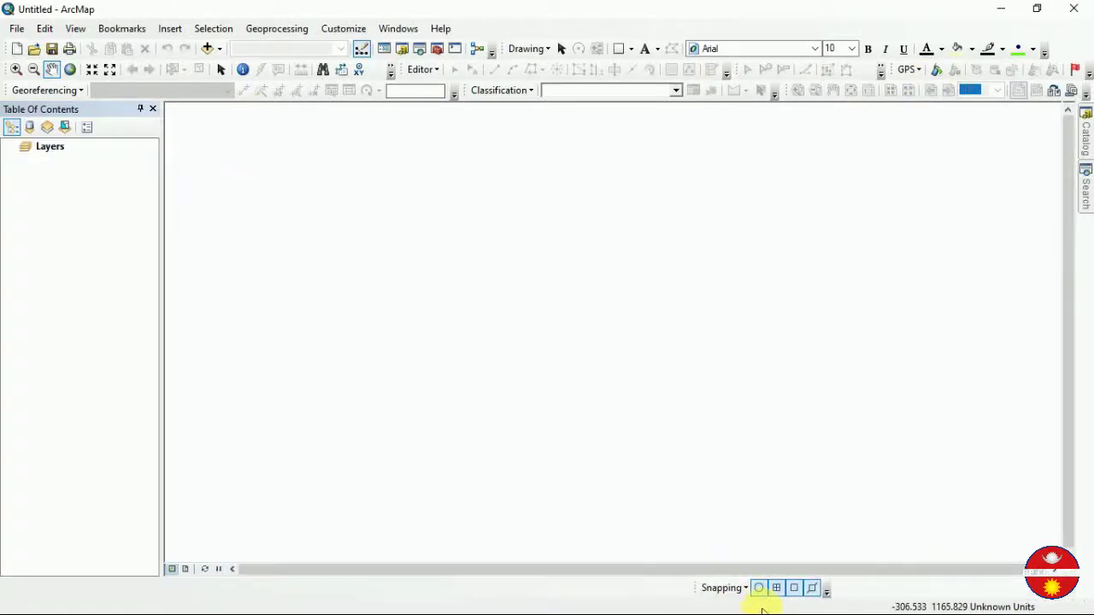
# Step: Look at the Add Data dialog, close it without adding data, and minimize the ArcMap window
pyautogui.rightClick(531, 293)
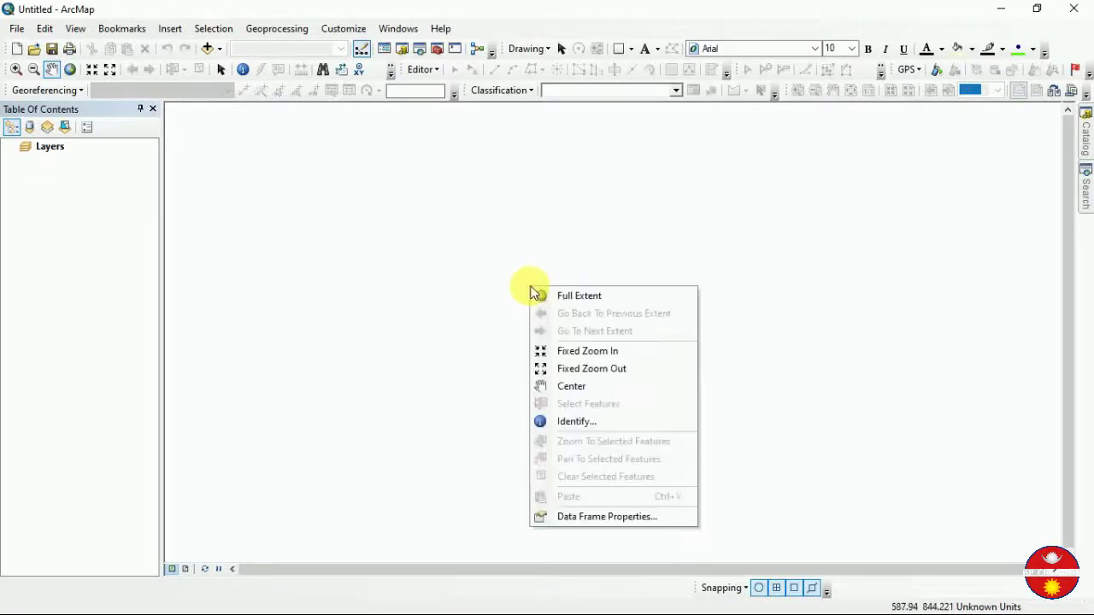
pyautogui.click(654, 210)
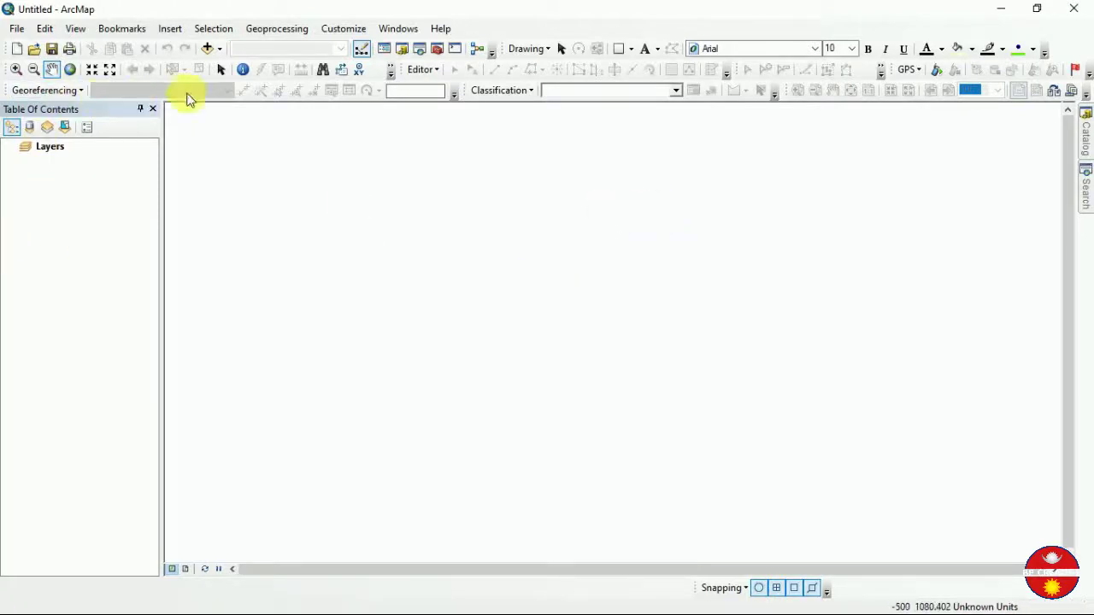
pyautogui.click(206, 49)
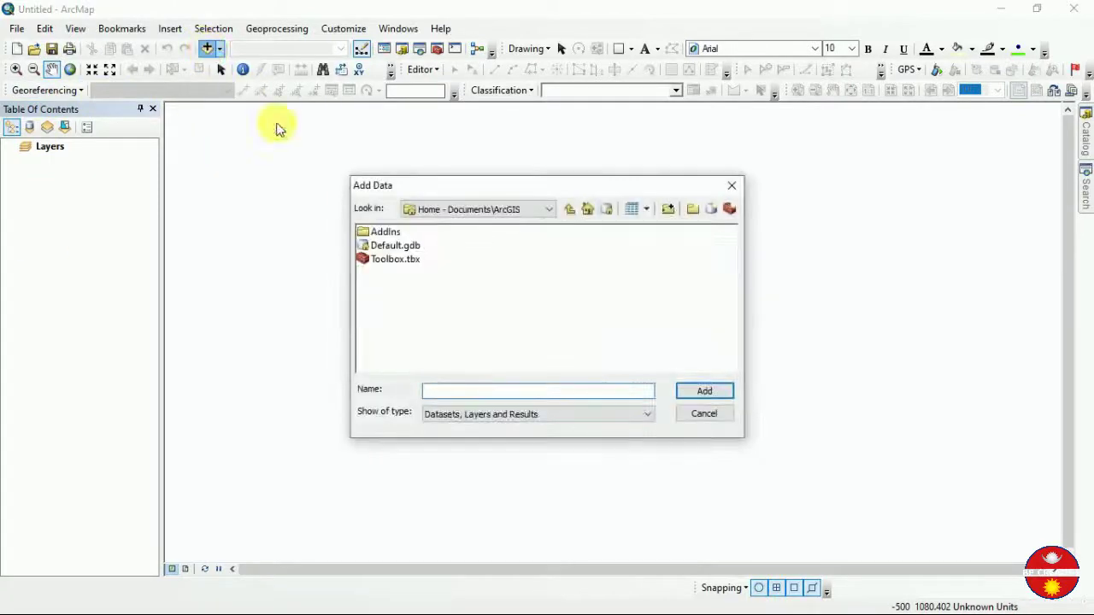
pyautogui.click(733, 187)
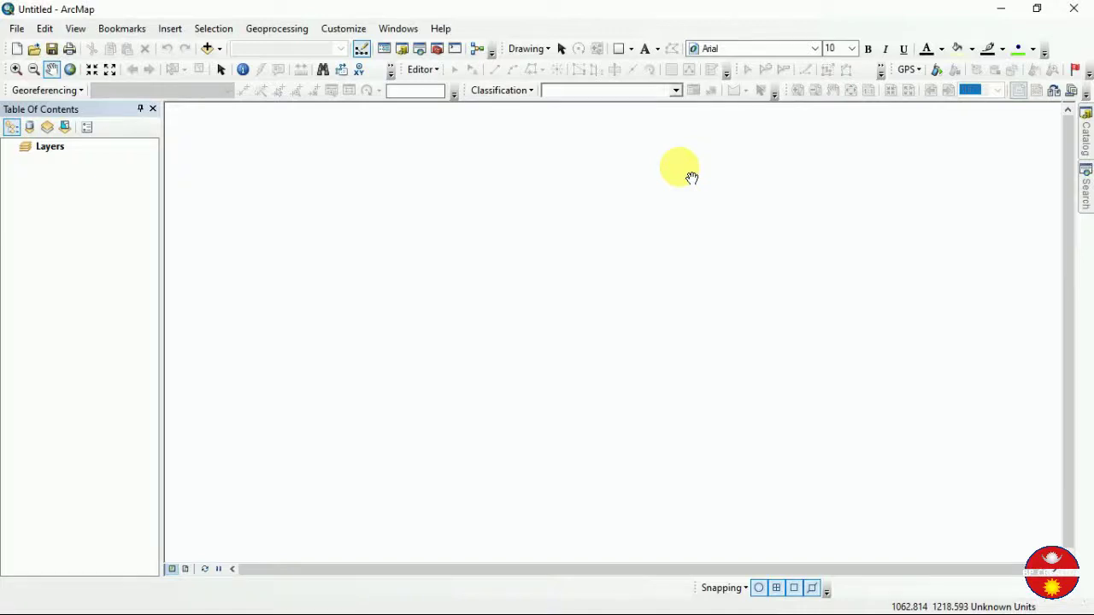
pyautogui.click(1001, 8)
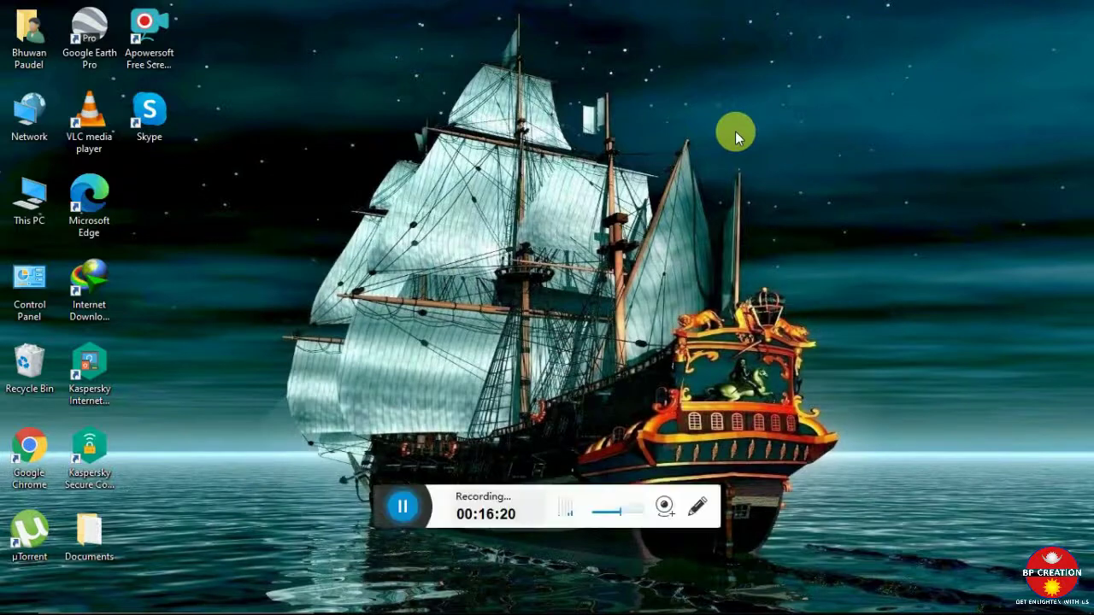